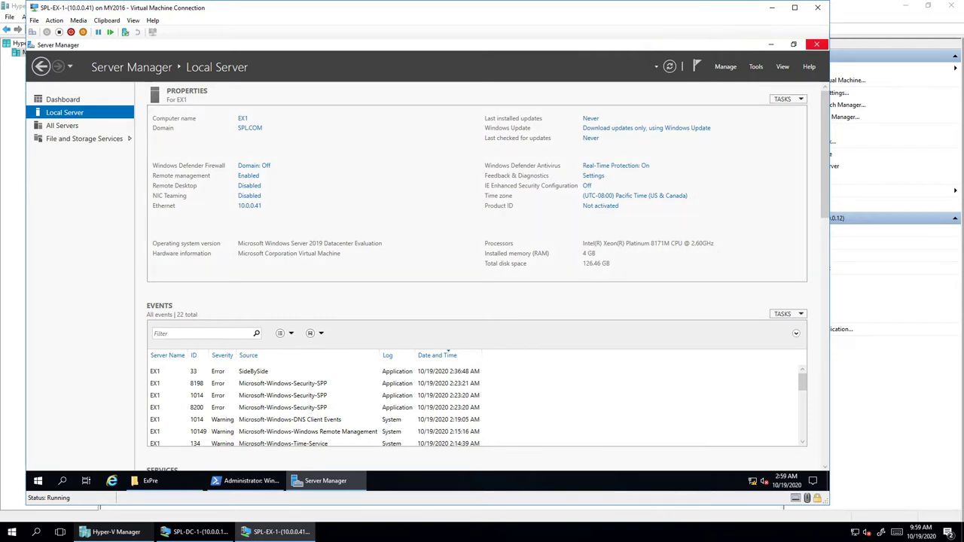
- Close Server Manager and bring up the C:\ExPre prerequisite installers folder
left_click(816, 45)
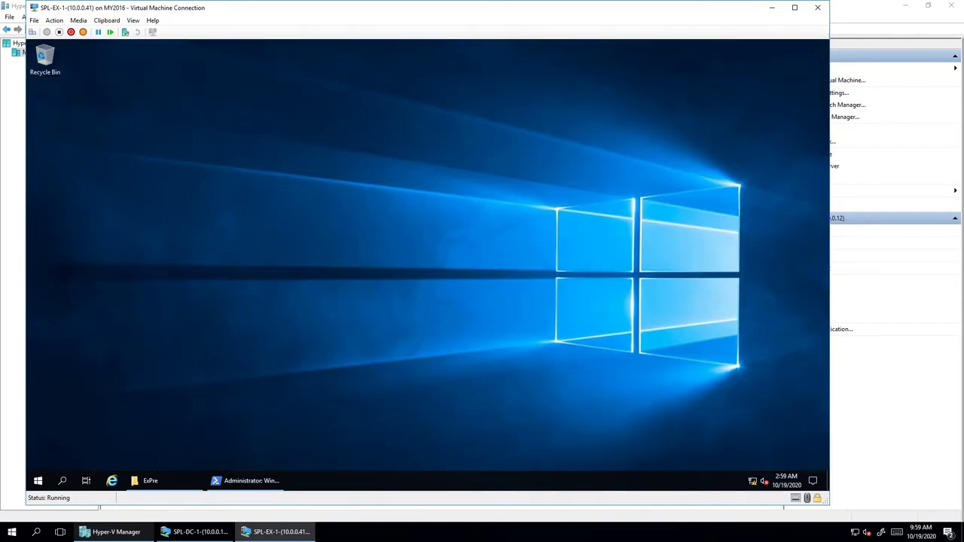
left_click(150, 481)
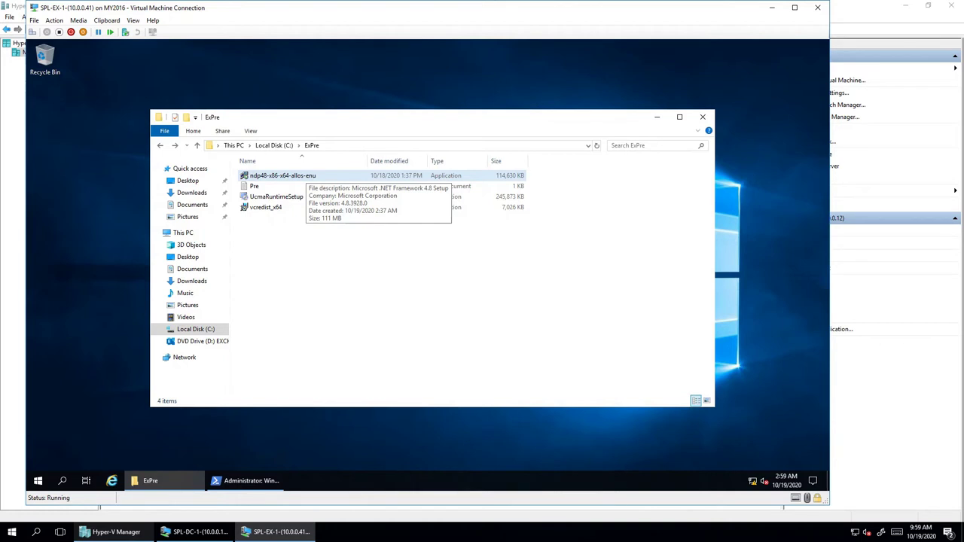
- Launch ndp48-x86-x64-allos-enu (.NET 4.8) and vcredist_x64 (Visual C++ 2013) installers
left_click(298, 176)
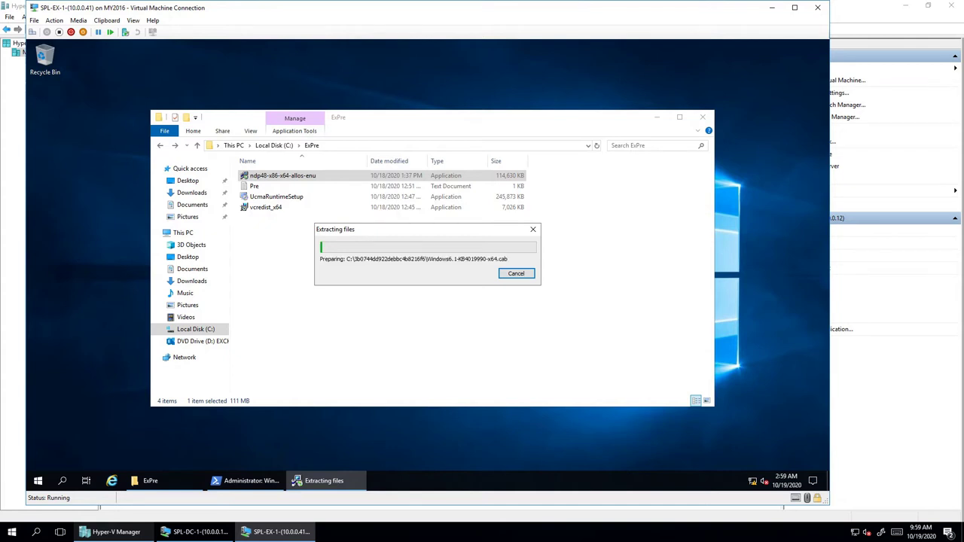
left_click(268, 207)
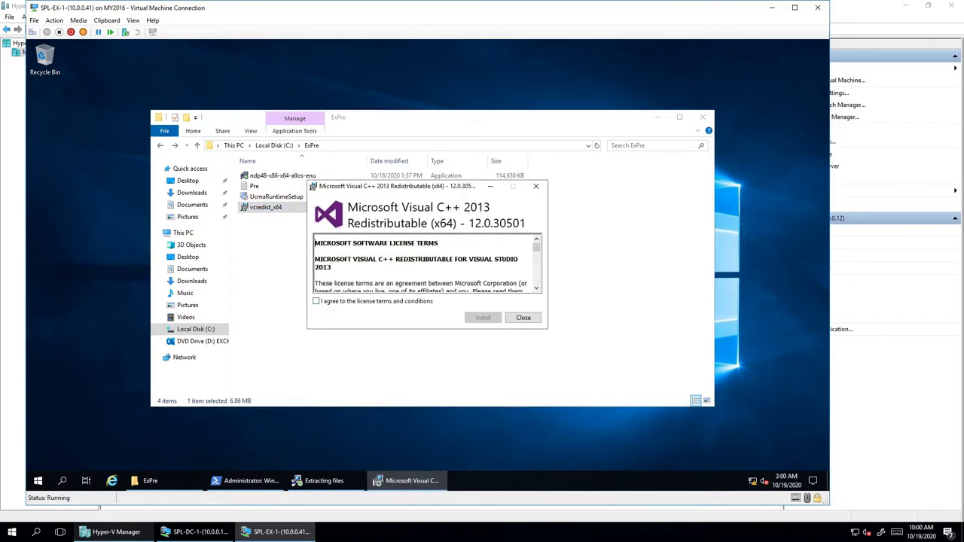
- Accept the license, install the Visual C++ 2013 x64 redistributable, and close the success screen
key("space")
key("Tab")
key("space")
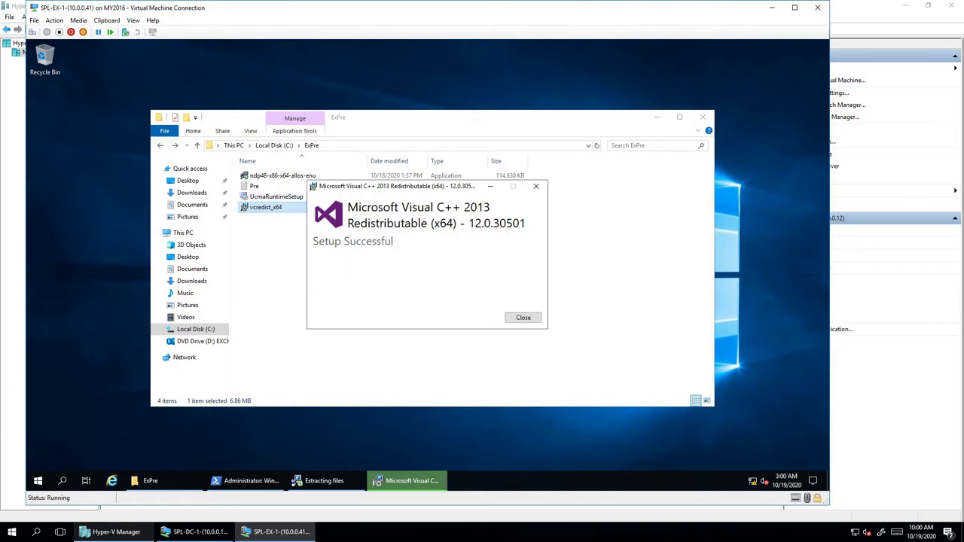
left_click(523, 317)
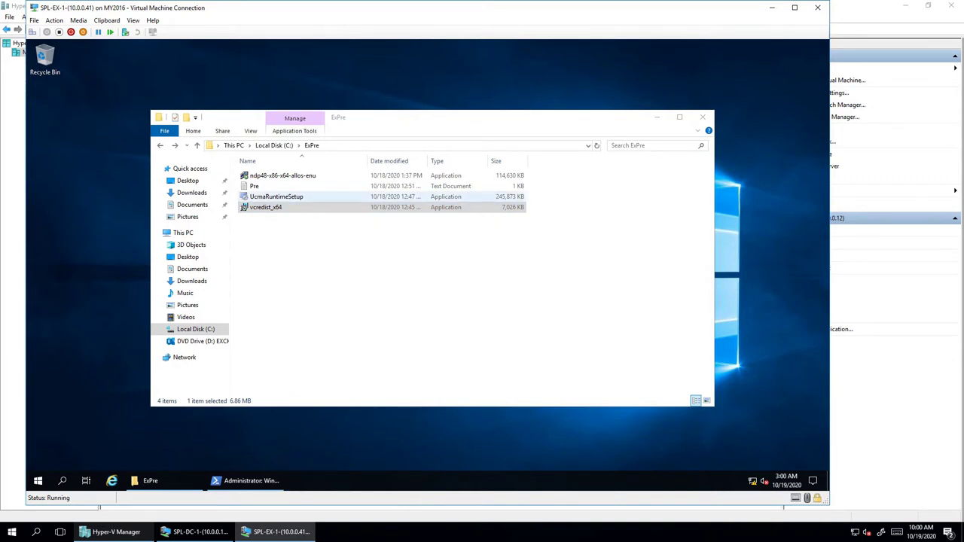
- Minimize PowerShell, accept the license and install .NET Framework 4.8, then return to ExPre
left_click(248, 481)
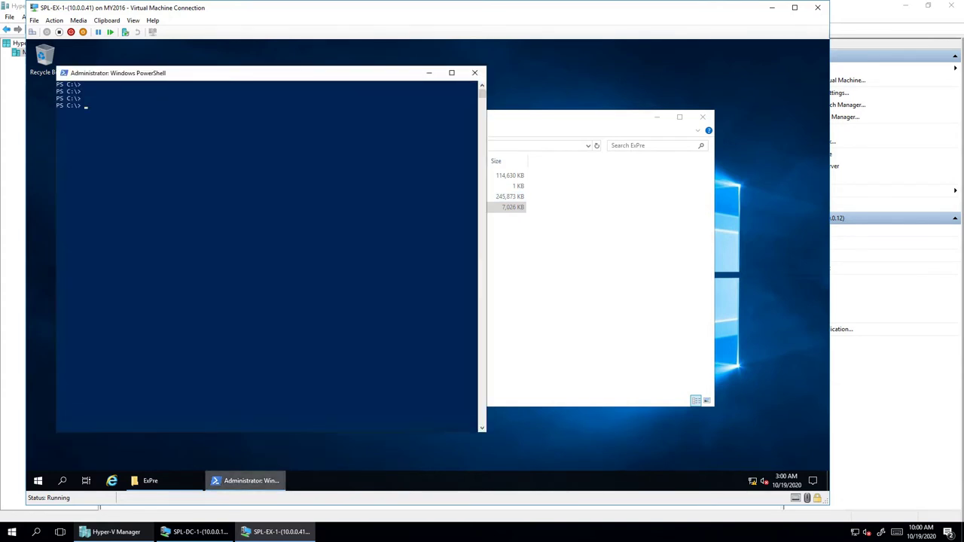
left_click(249, 481)
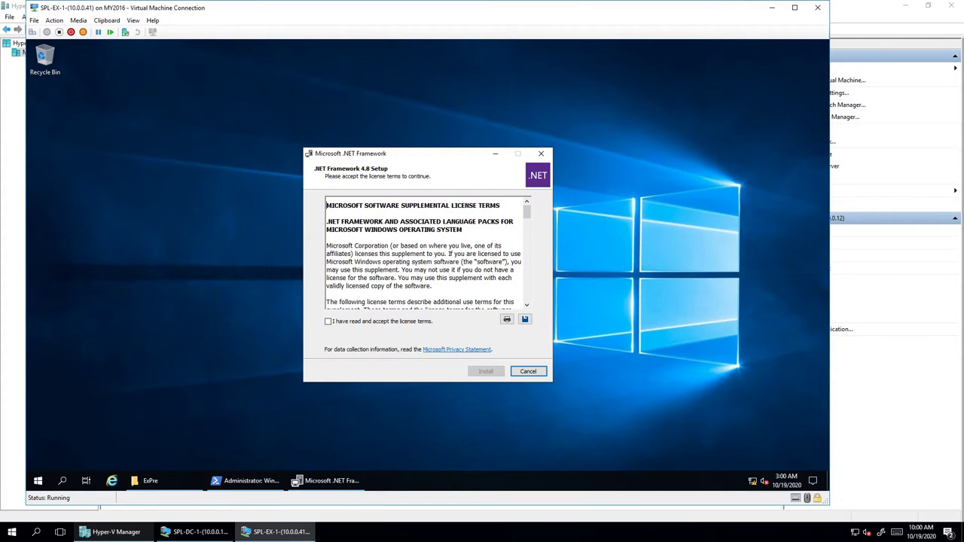
key("alt+a")
key("Return")
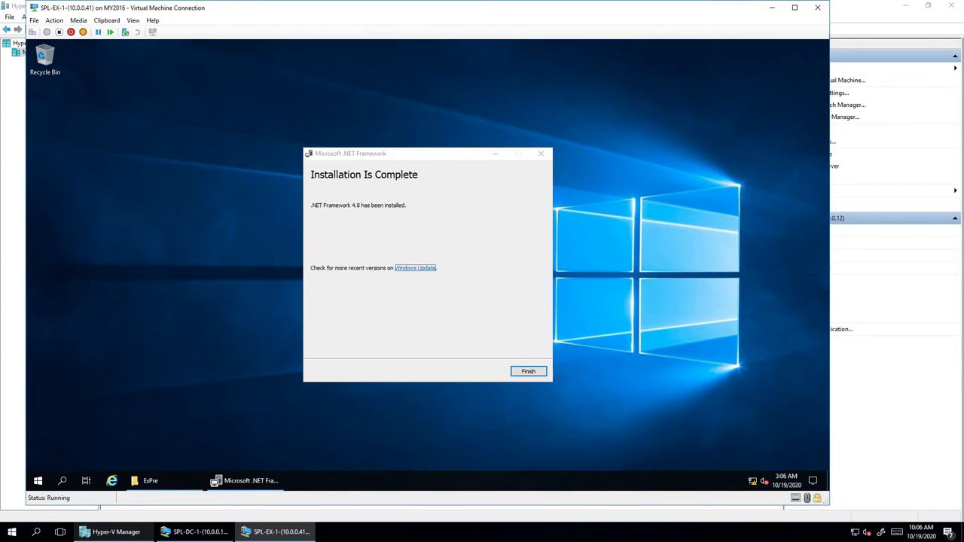
key("Return")
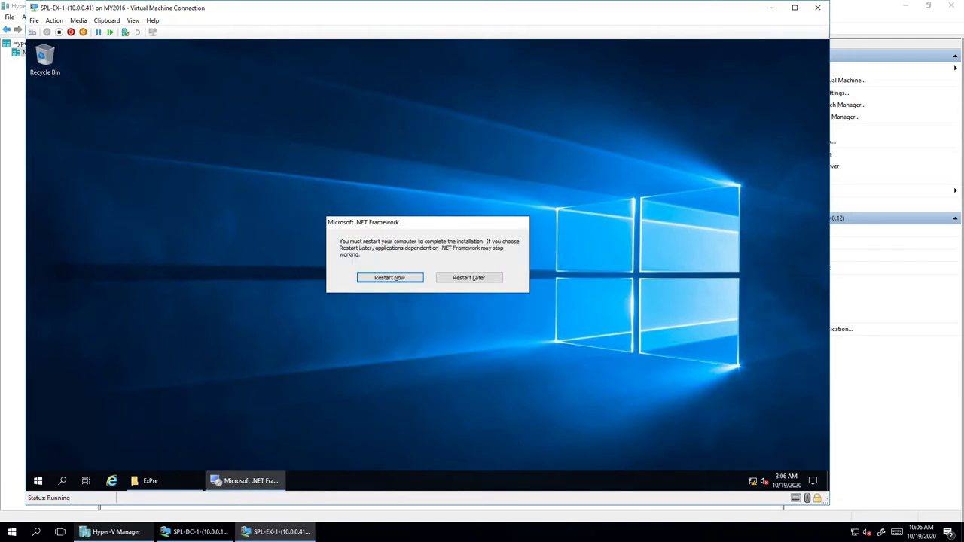
left_click(149, 481)
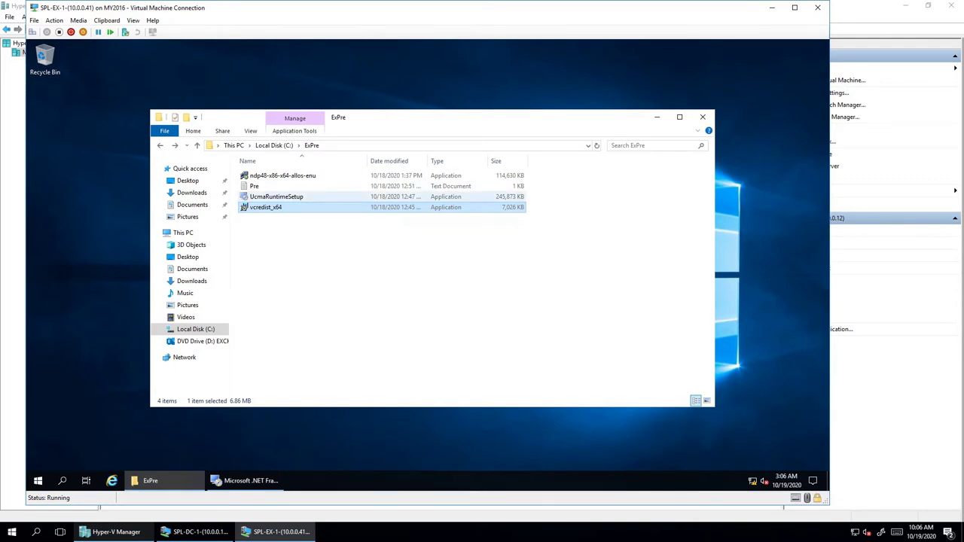
- Install the UCMA 4.0 Runtime via UcmaRuntimeSetup, open a new PowerShell window, and finish setup
double_click(276, 196)
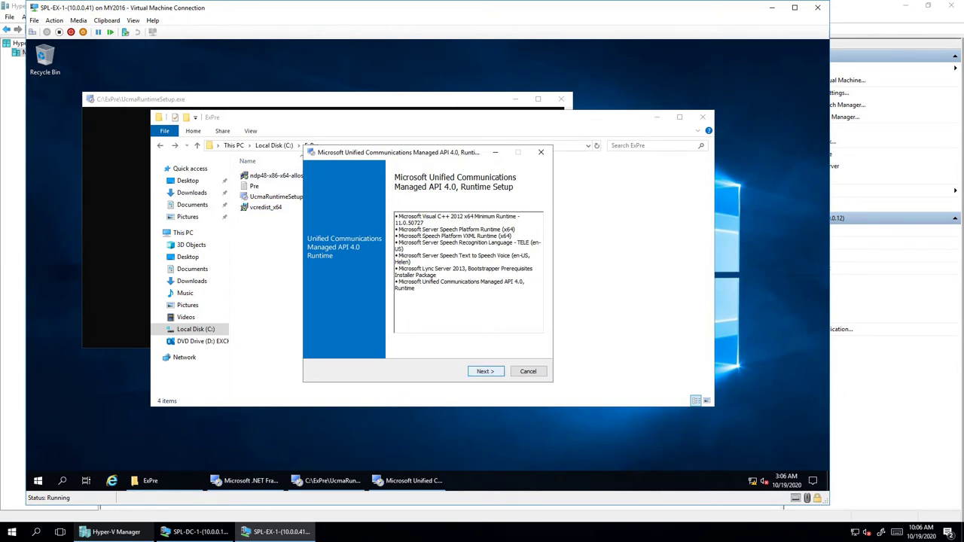
key("Return")
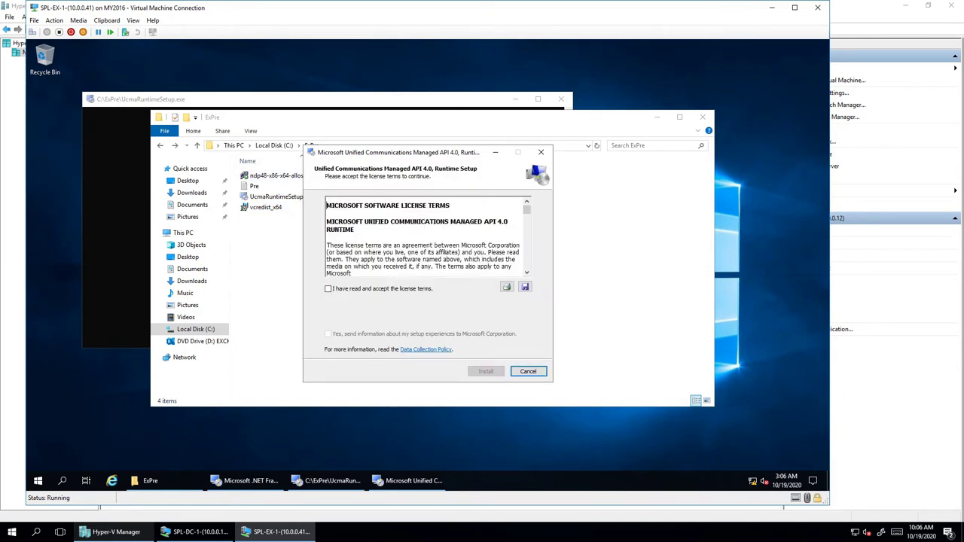
key("space")
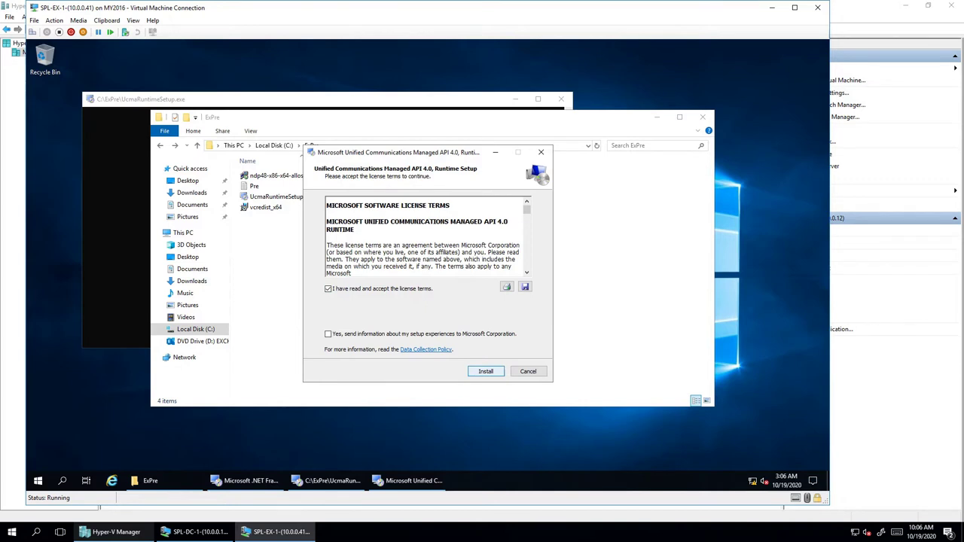
key("Return")
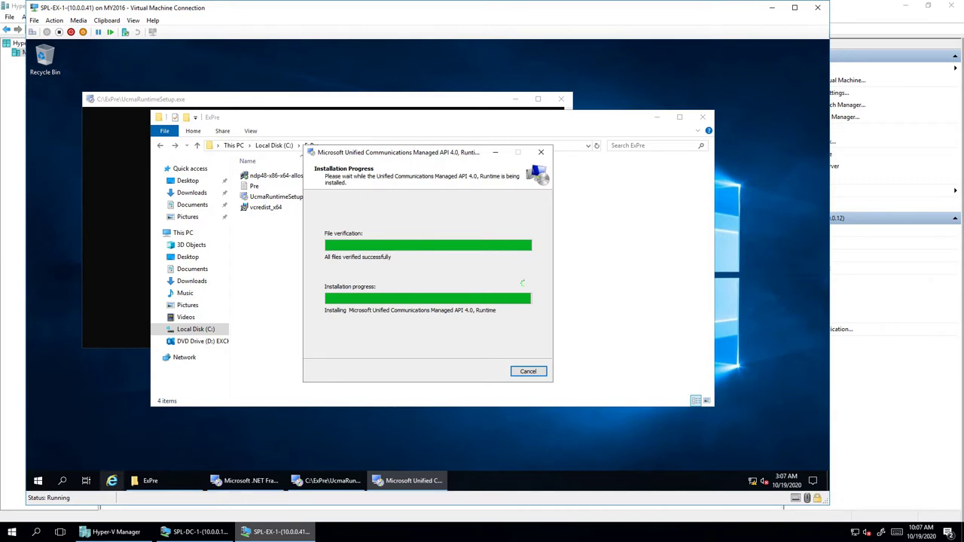
left_click(38, 481)
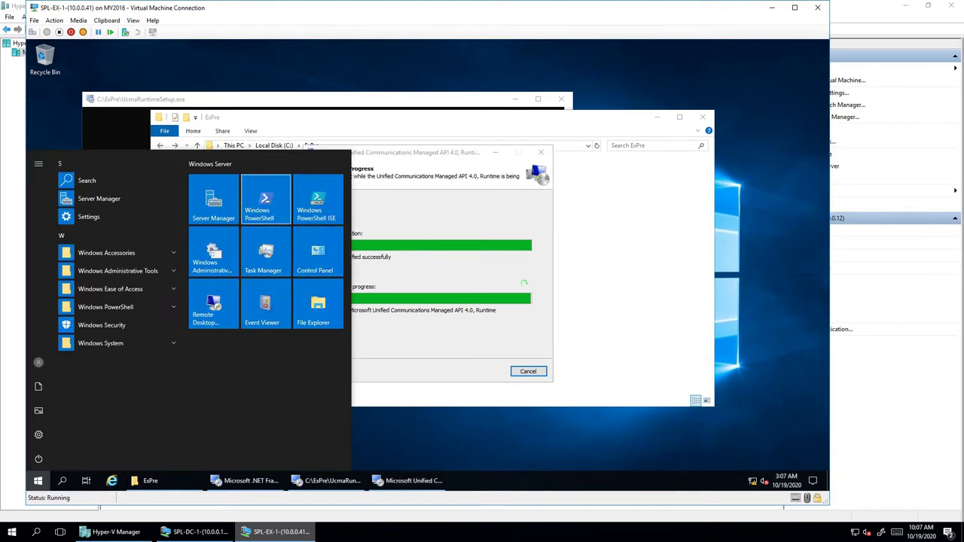
left_click(265, 198)
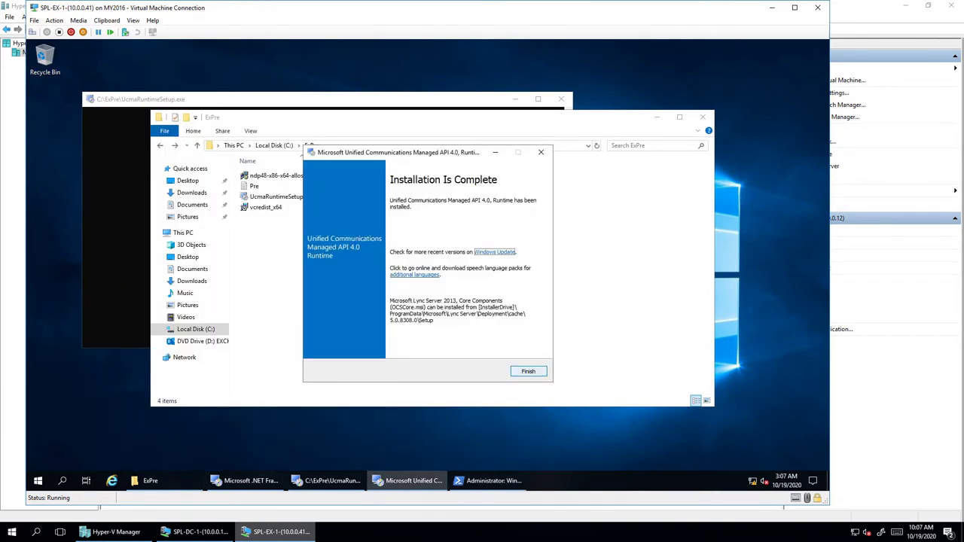
left_click(528, 371)
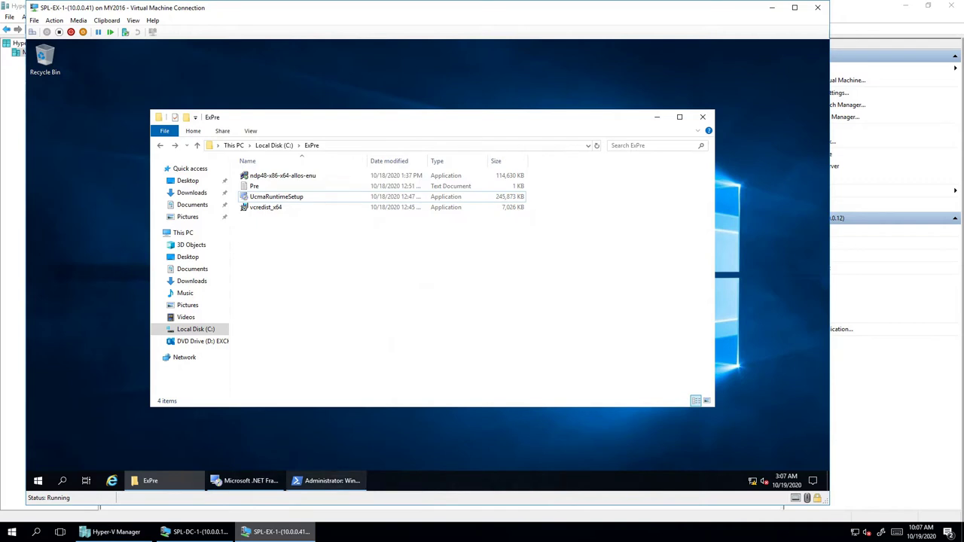
- In PowerShell, change to C:\ and clear the console with cd\ and cls
left_click(328, 480)
left_click(306, 251)
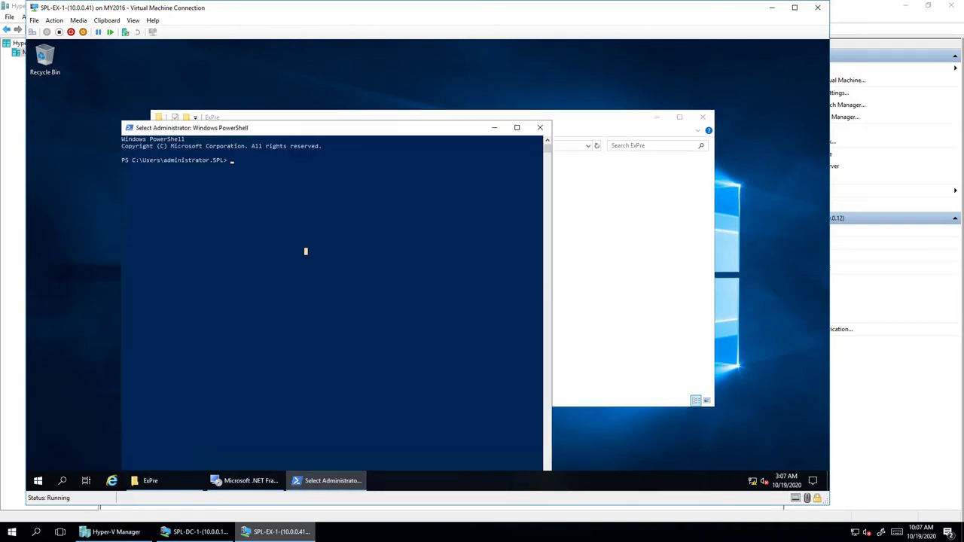
type("cd\\")
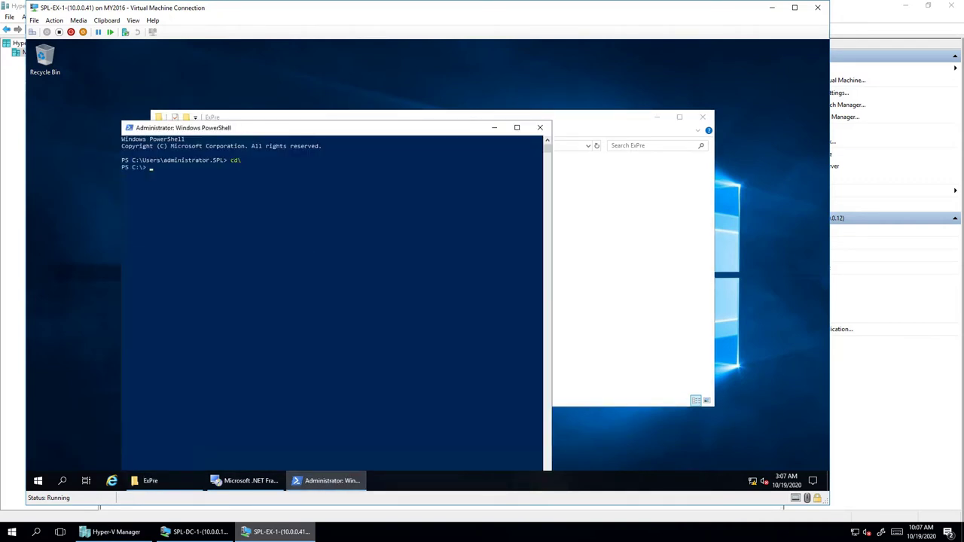
type("cls")
key("Return")
key("Return")
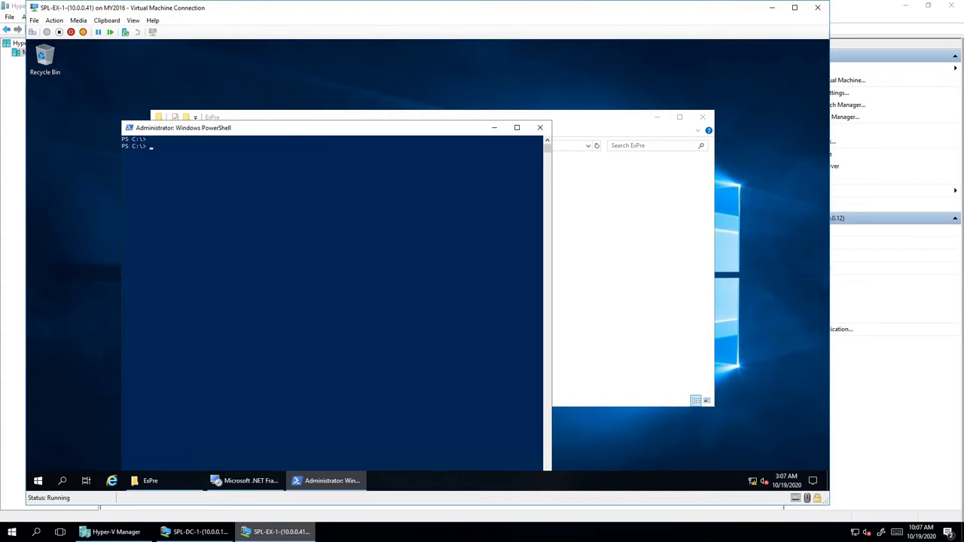
- Run Install-WindowsFeature rsat-adds
type("install-win")
key("Tab")
type("rsat-adds")
key("Return")
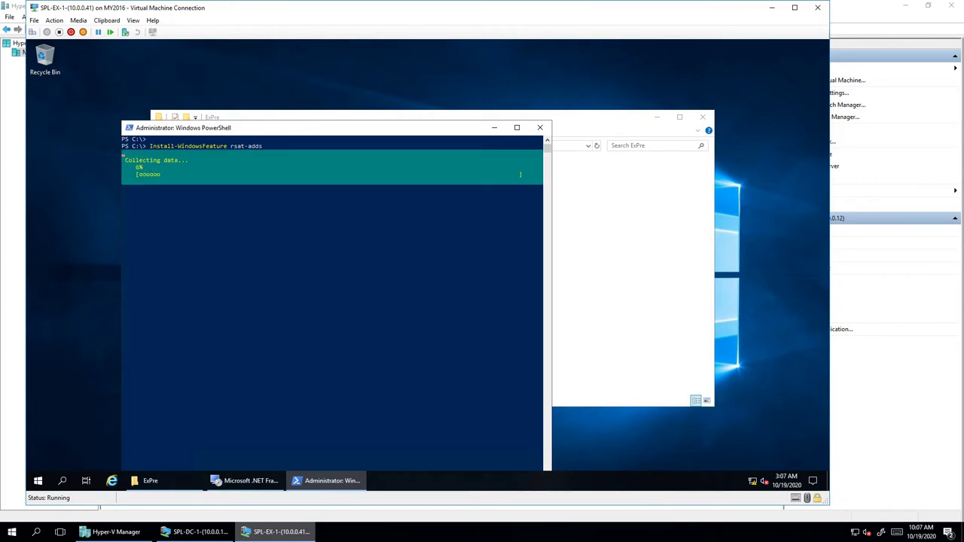
key("alt+Tab")
- Open Pre.txt, select its full Install-WindowsFeature prerequisites command line, and close Notepad
double_click(254, 186)
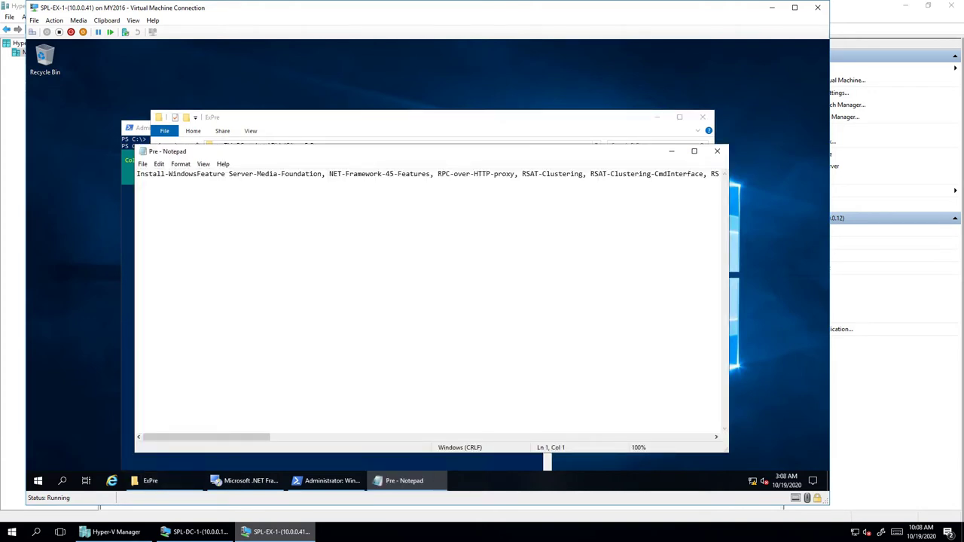
key("ctrl+a")
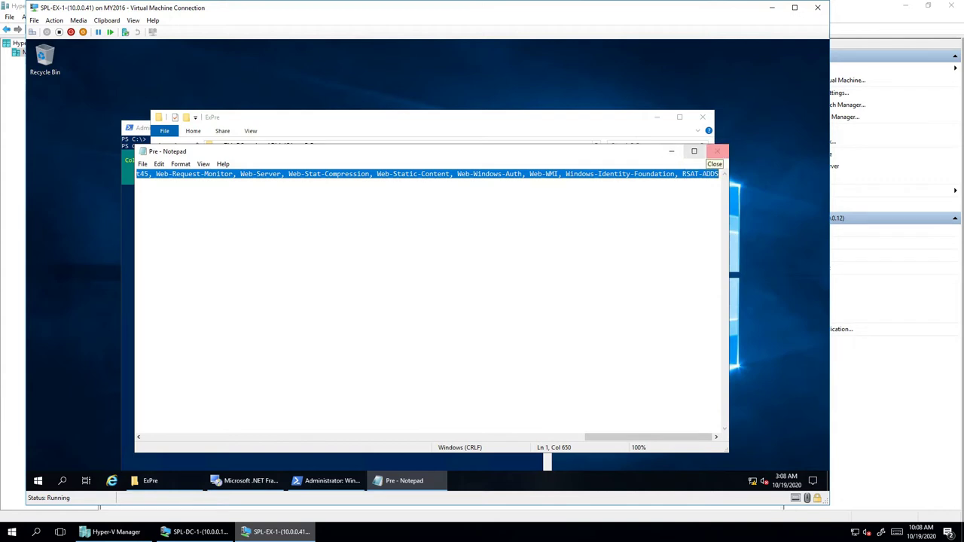
left_click(717, 152)
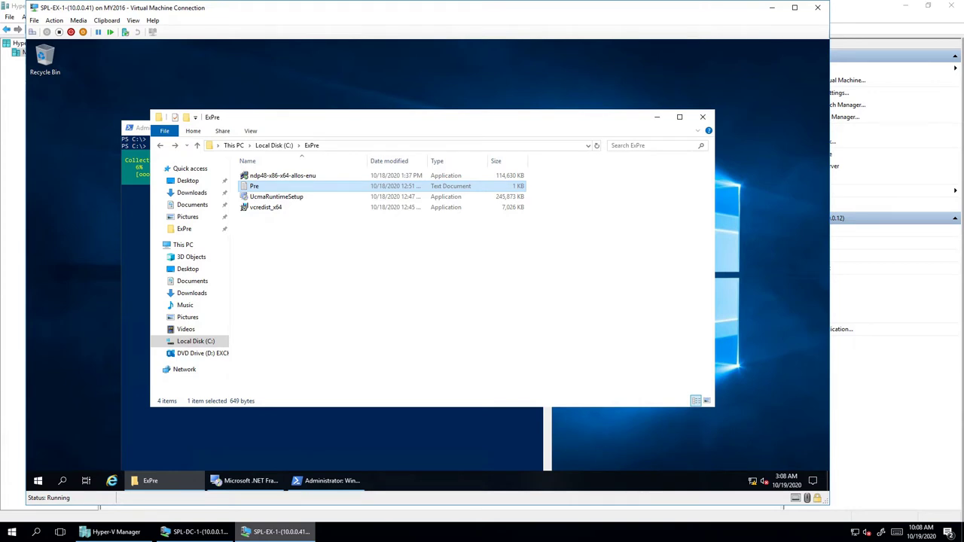
key("alt+Tab")
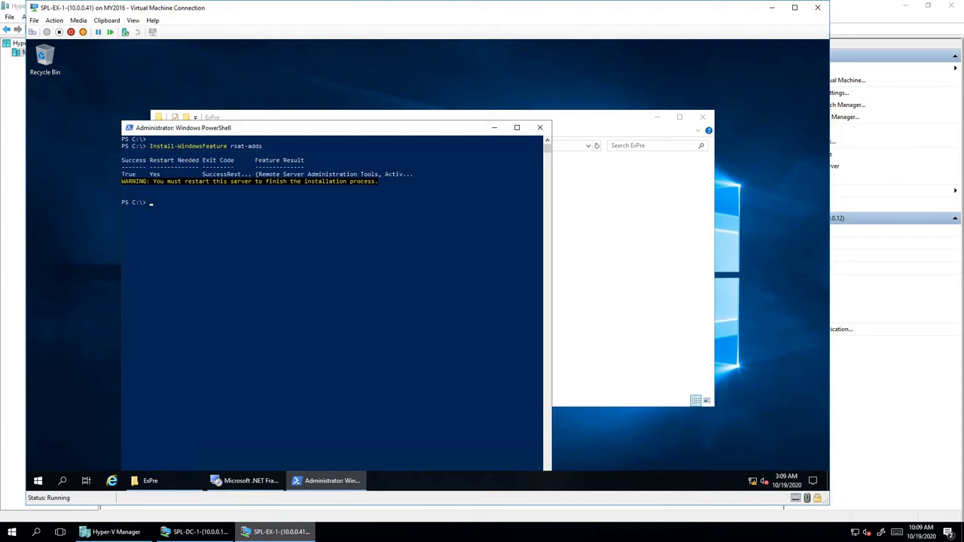
- Paste and run the long Install-WindowsFeature command listing the Exchange prerequisite features
type("Install-WindowsFeature Server-Media-Foundation, NET-Framework-45-Features, RPC-over-HTTP-proxy, RSAT-Clustering, RSAT-Clustering-CmdInterface, RSAT-Clustering-Mgmt, RSAT-Clustering-PowerShell, WAS-Process-Model, Web-Asp-Net45, Web-Basic-Auth, Web-Client-Auth, Web-Digest-Auth, Web-Dir-Browsing, Web-Dyn-Compression, Web-Http-Errors, Web-Http-Logging, Web-Http-Redirect, Web-Http-Tracing, Web-ISAPI-Ext, Web-ISAPI-Filter, Web-Lgcy-Mgmt-Console, Web-Metabase, Web-Mgmt-Console, Web-Mgmt-Service, Web-Net-Ext45, Web-Request-Monitor, Web-Server, Web-Stat-Compression, Web-Static-Content, Web-Windows-Auth, Web-WMI, Windows-Identity-Foundation, RSAT-ADDS")
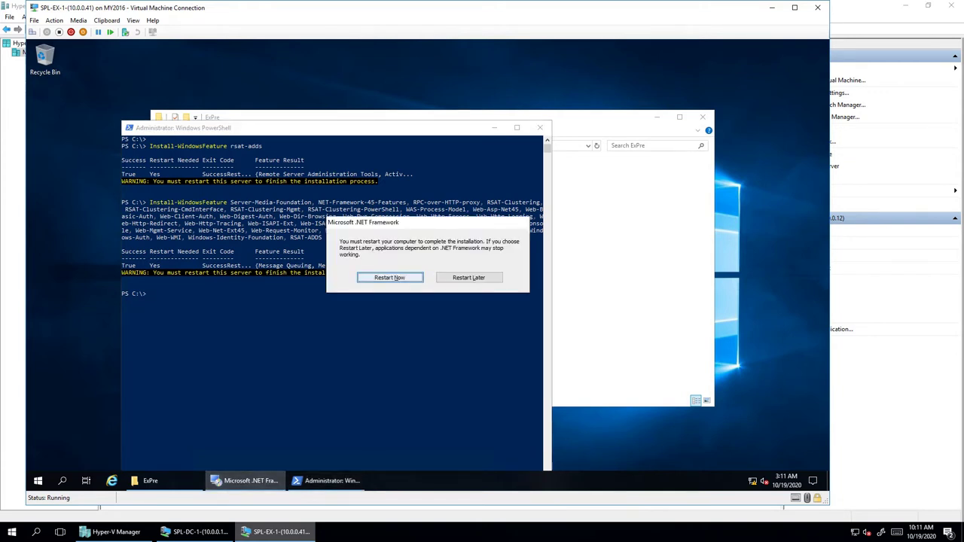
- Choose Restart Now in the .NET Framework prompt to reboot the server
key("Return")
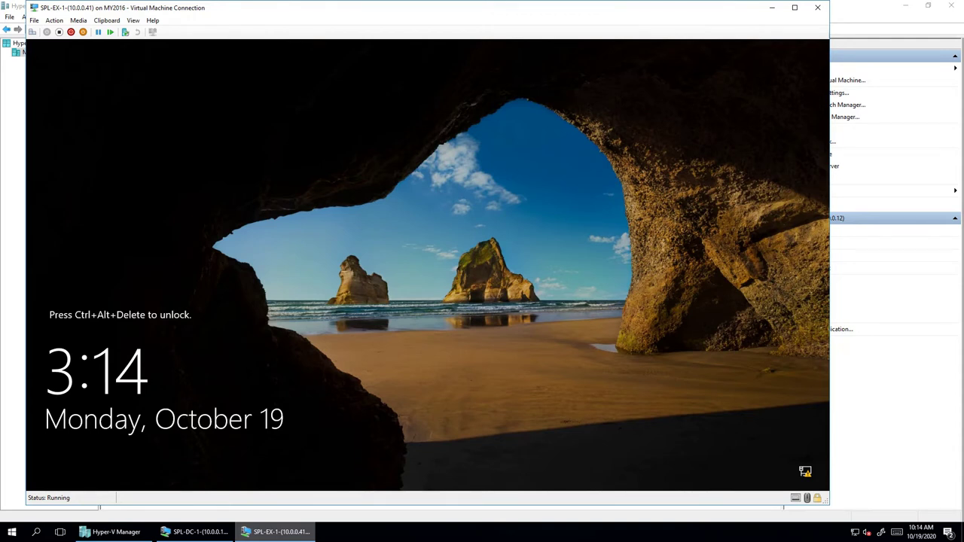
- Send Ctrl+Alt+Delete to the rebooted VM to reach the administrator sign-in screen
left_click(33, 32)
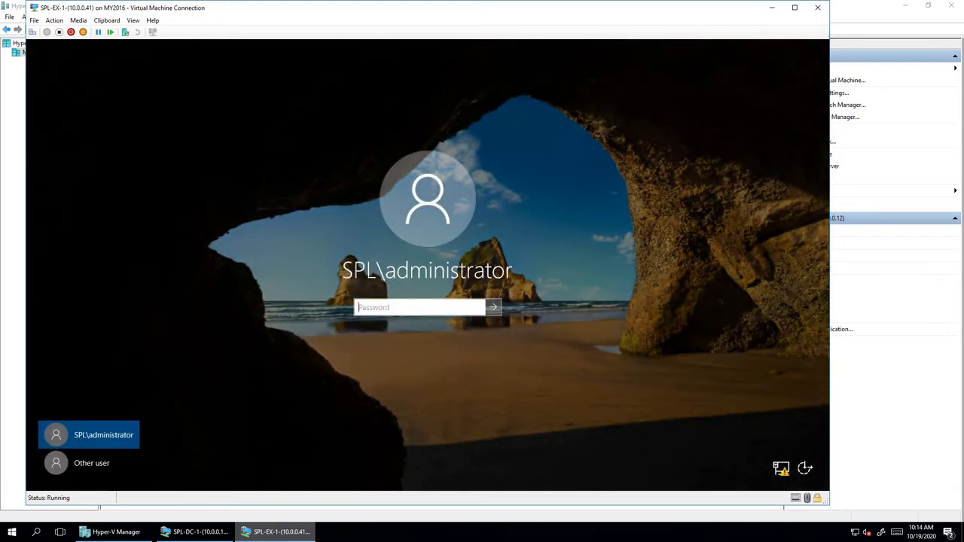
- Sign in to the server with the domain administrator's password
type("••••••••")
key("Return")
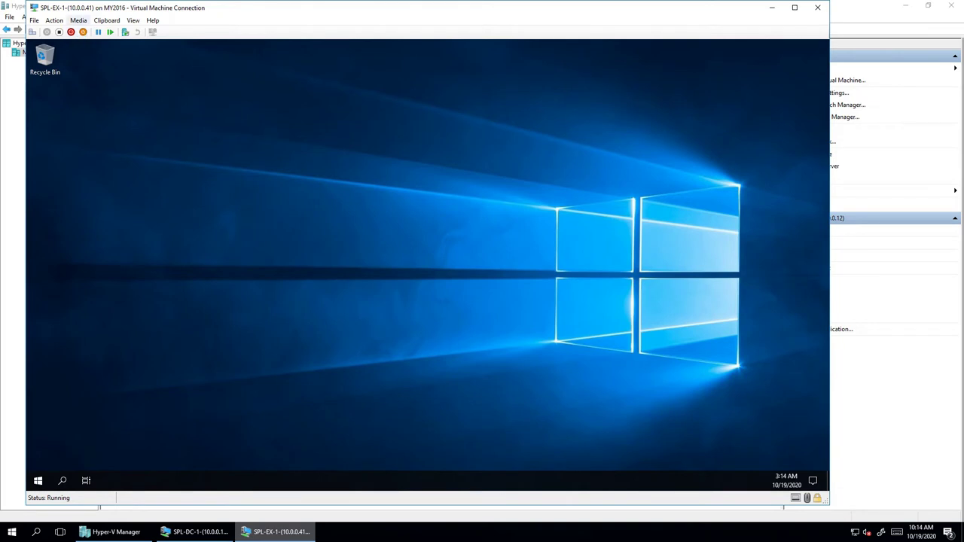
- Confirm the EXCHANGESERVER2019-X64-CU7 image is mounted in the VM's DVD drive
left_click(78, 21)
mouse_move(45, 32)
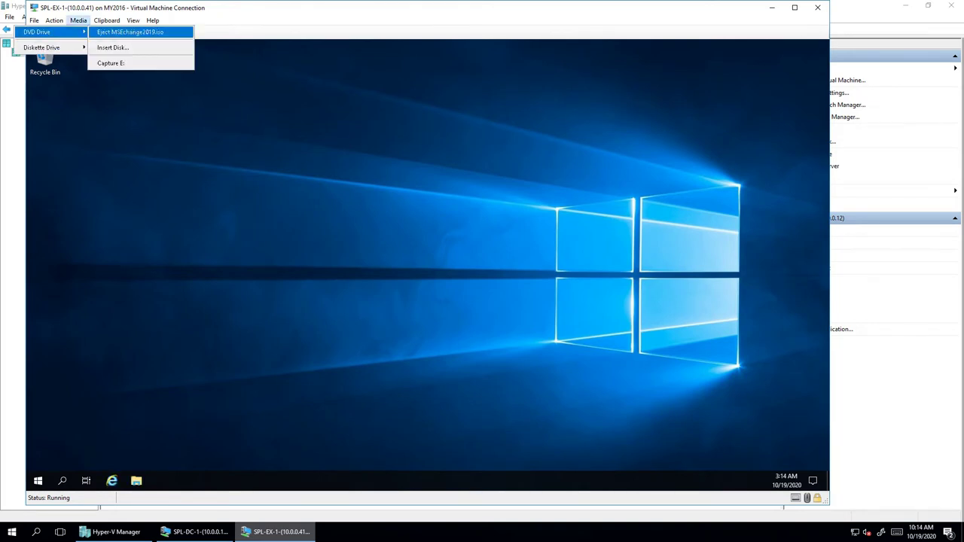
left_click(129, 32)
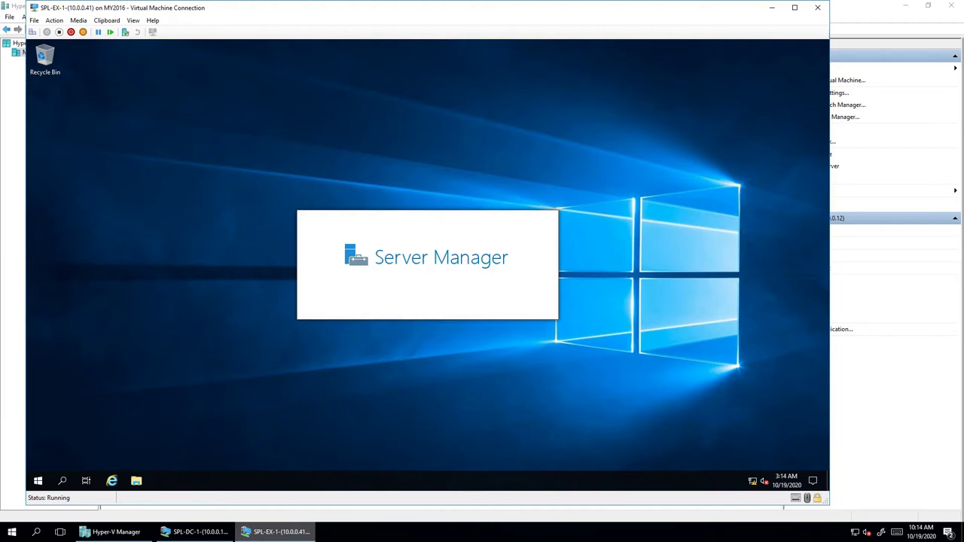
- Run the installer from the Exchange DVD drive, then minimize Server Manager and the DVD folder
key("super+e")
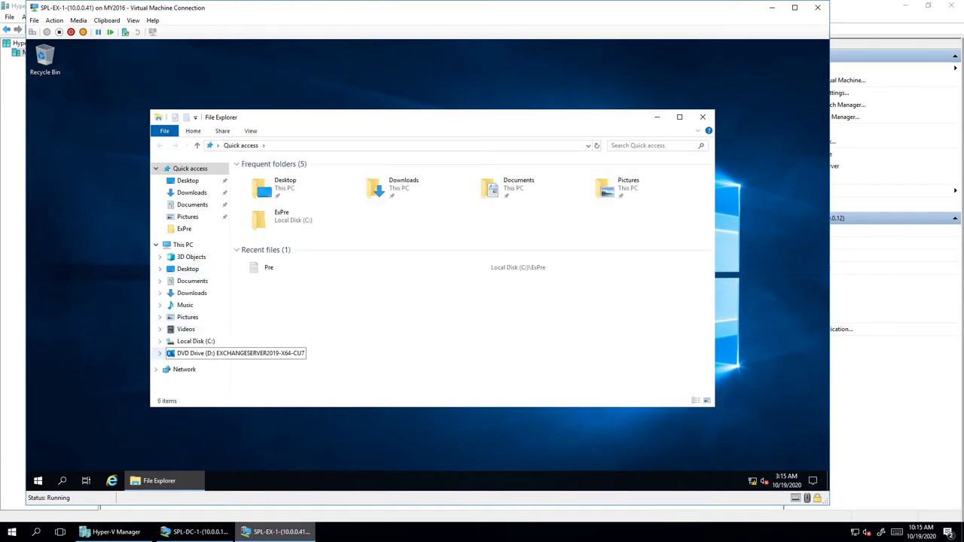
left_click(211, 353)
right_click(216, 351)
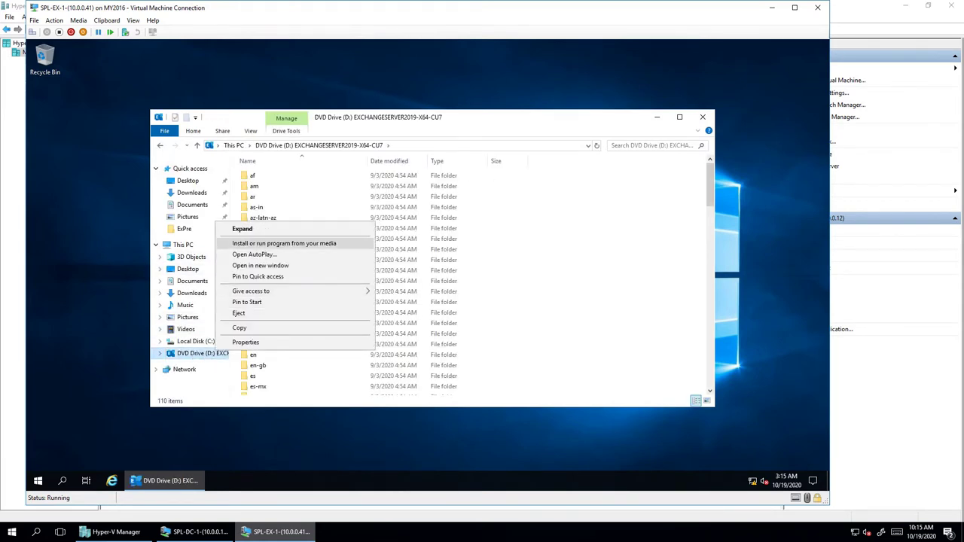
left_click(284, 243)
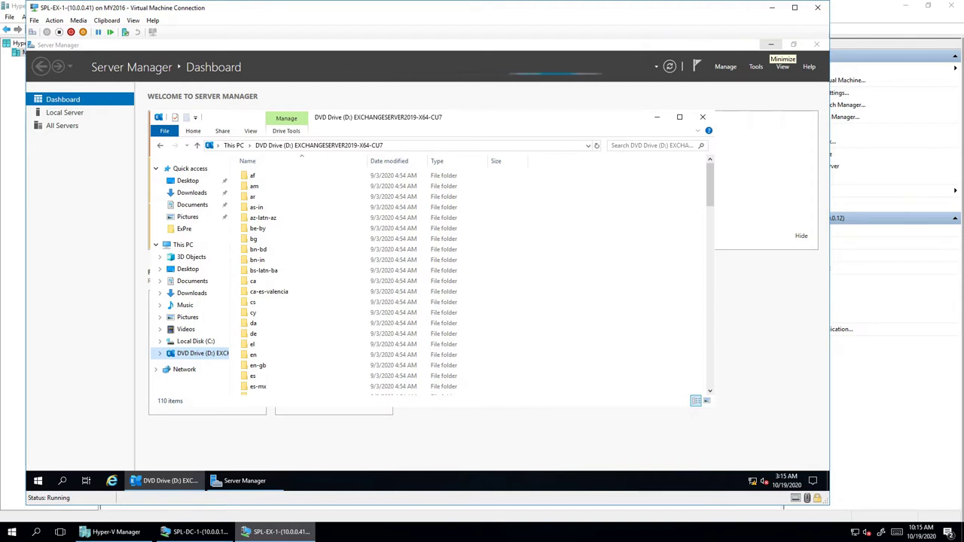
left_click(771, 45)
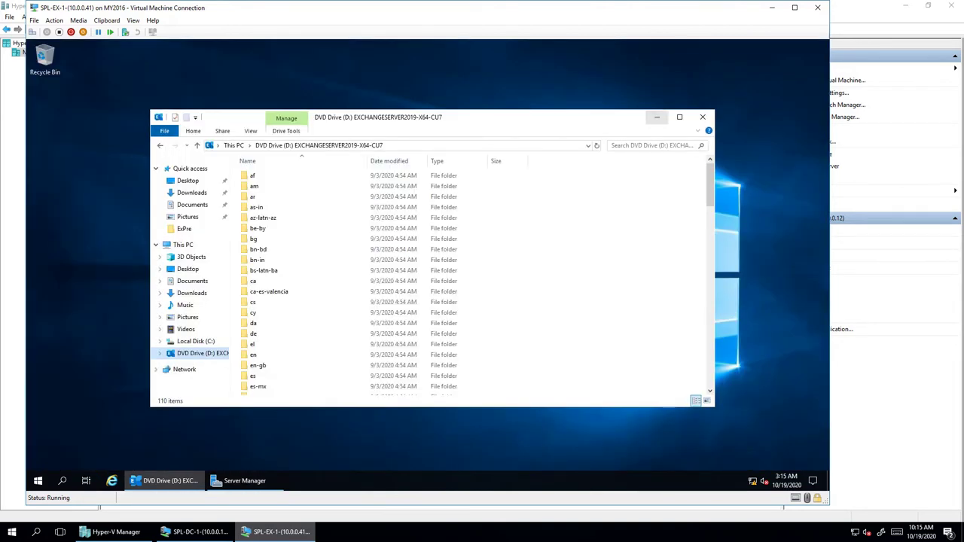
left_click(656, 118)
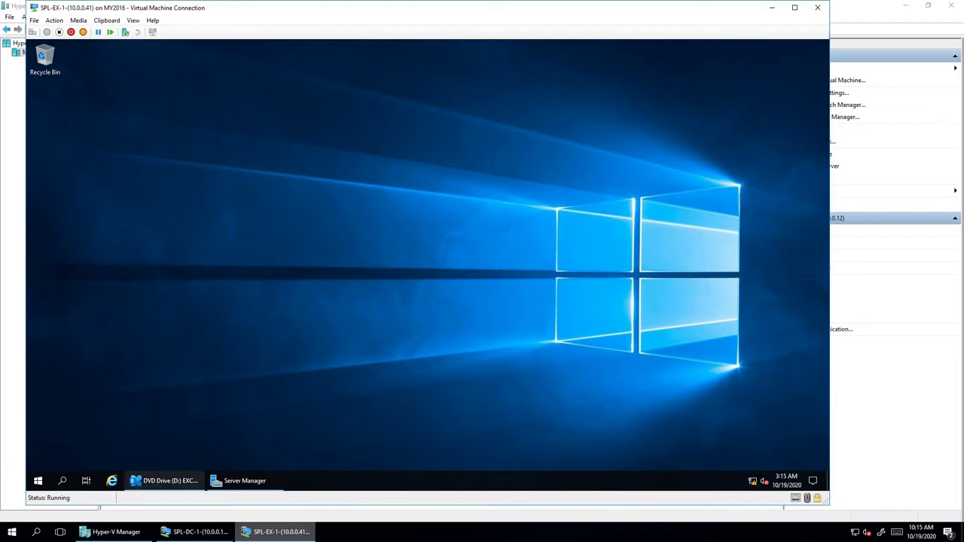
- Switch to SPL-DC-1 and back to SPL-EX-1 to reveal the Check for Updates page
mouse_move(164, 480)
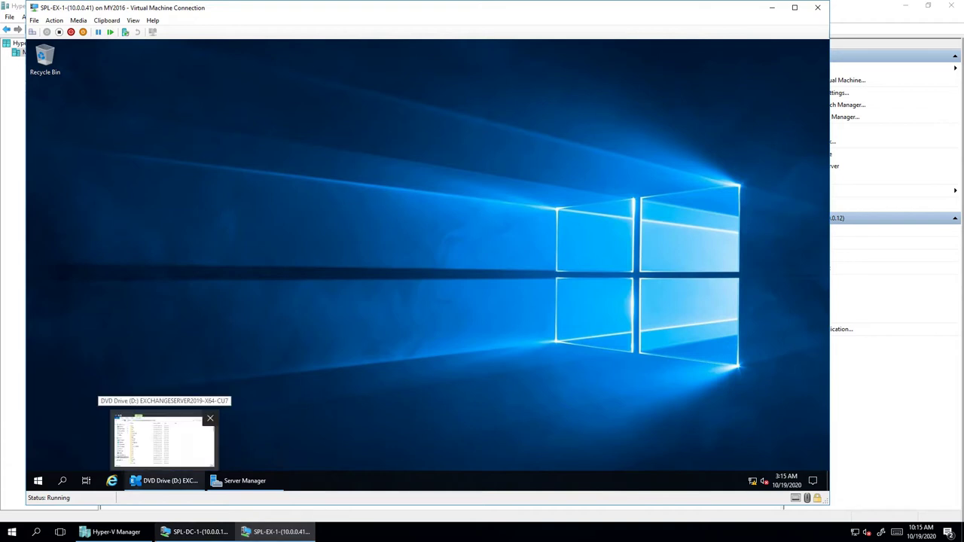
left_click(194, 532)
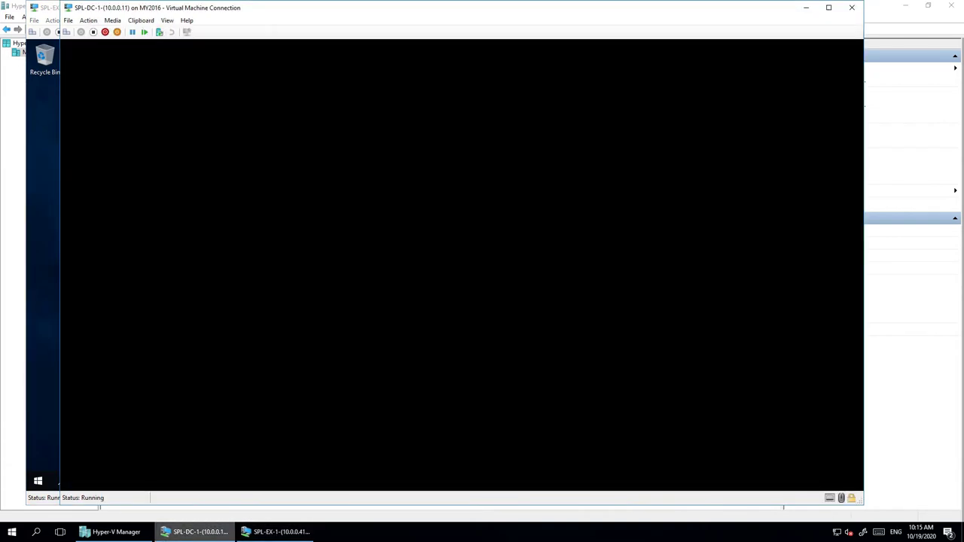
key("alt+Tab")
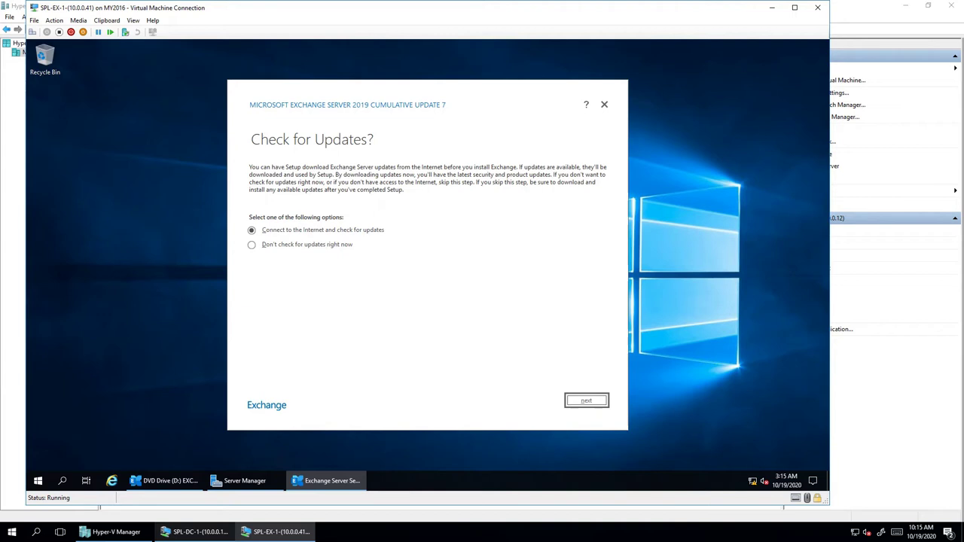
- Skip checking for updates and let setup copy files until the Introduction page appears
left_click(251, 244)
key("Return")
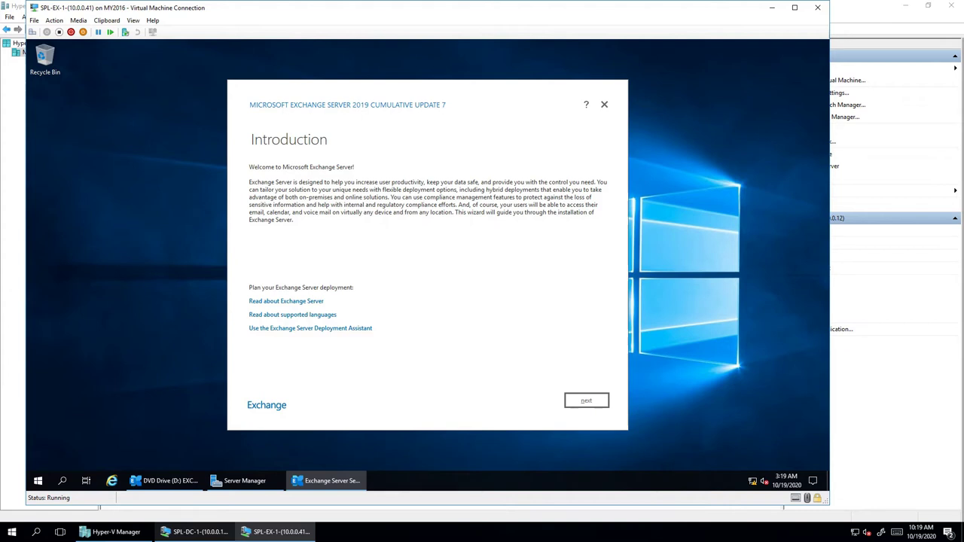
- Accept the license agreement and choose 'Don't use recommended settings'
key("Return")
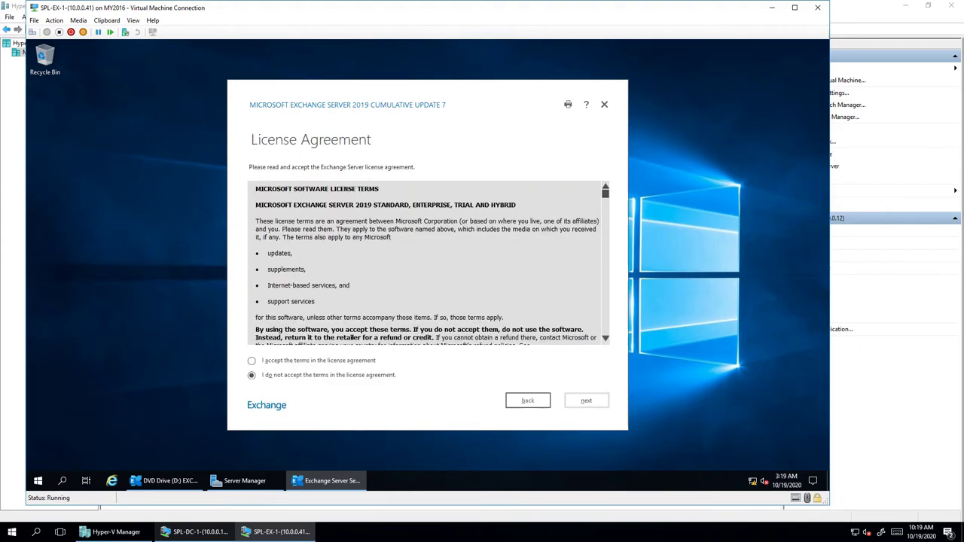
scroll(428, 264, "down", 20)
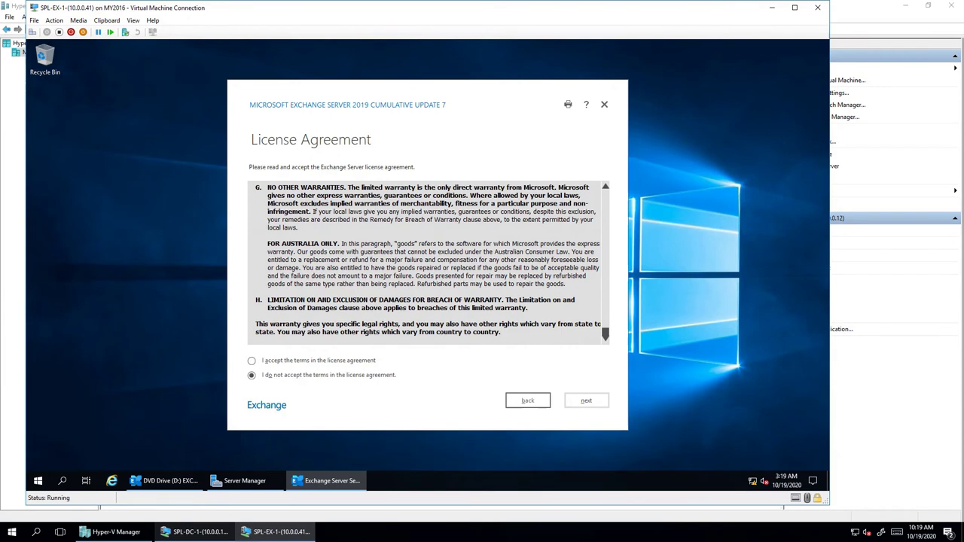
key("alt+a")
key("Return")
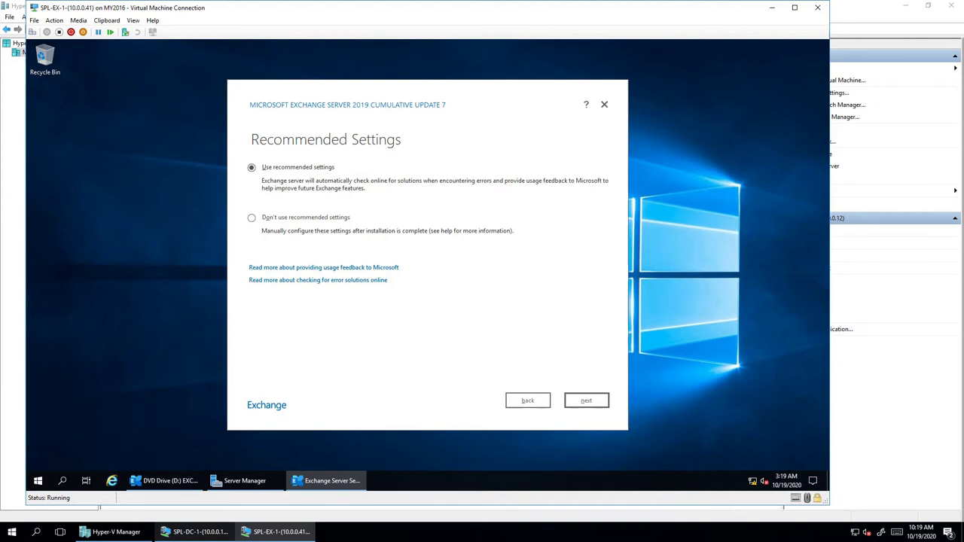
key("alt+o")
key("alt+n")
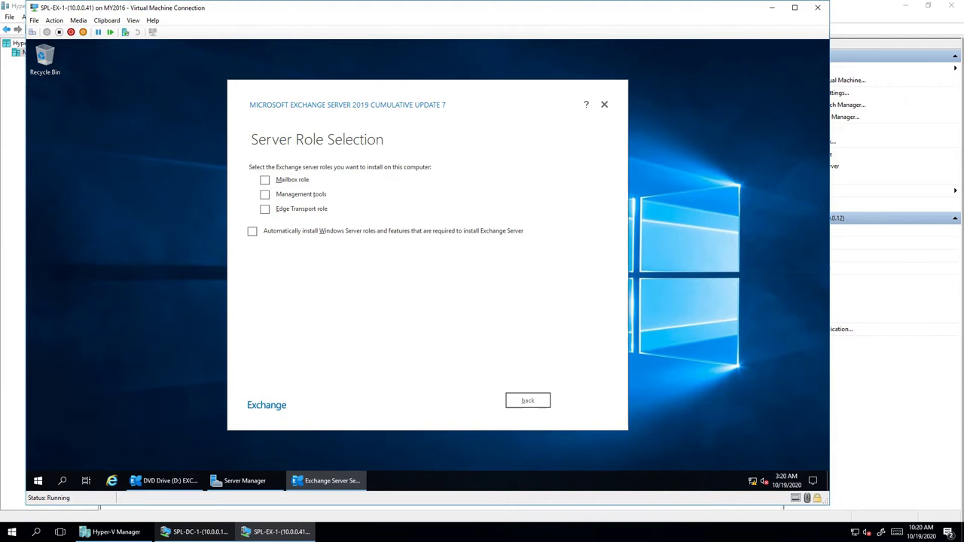
- Select only the Mailbox role with Management tools, leaving Edge Transport unchecked
left_click(265, 193)
key("alt+m")
left_click(265, 209)
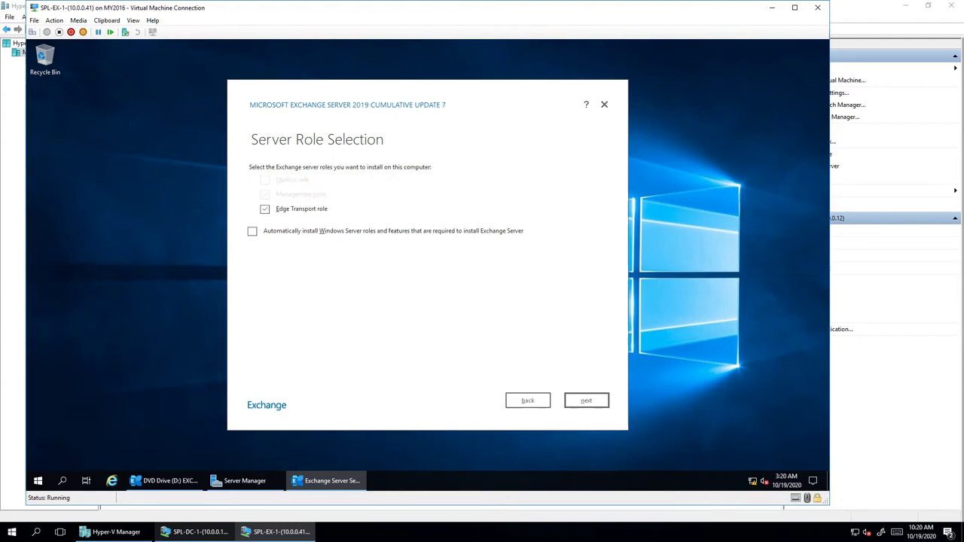
key("space")
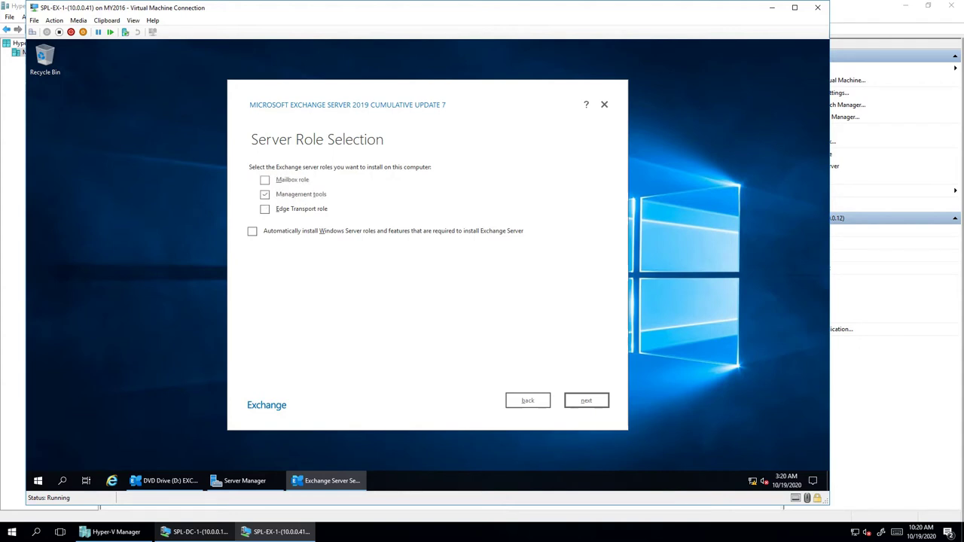
left_click(264, 179)
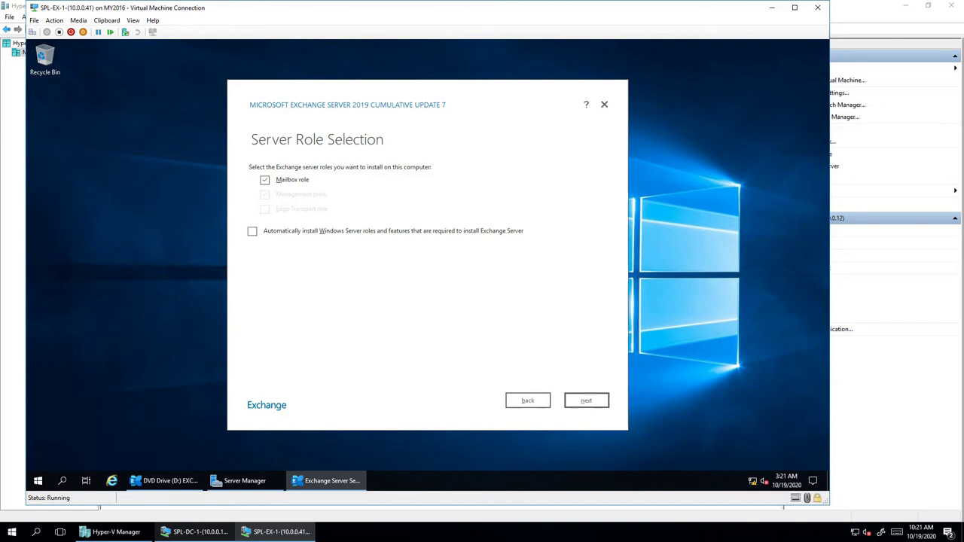
key("Return")
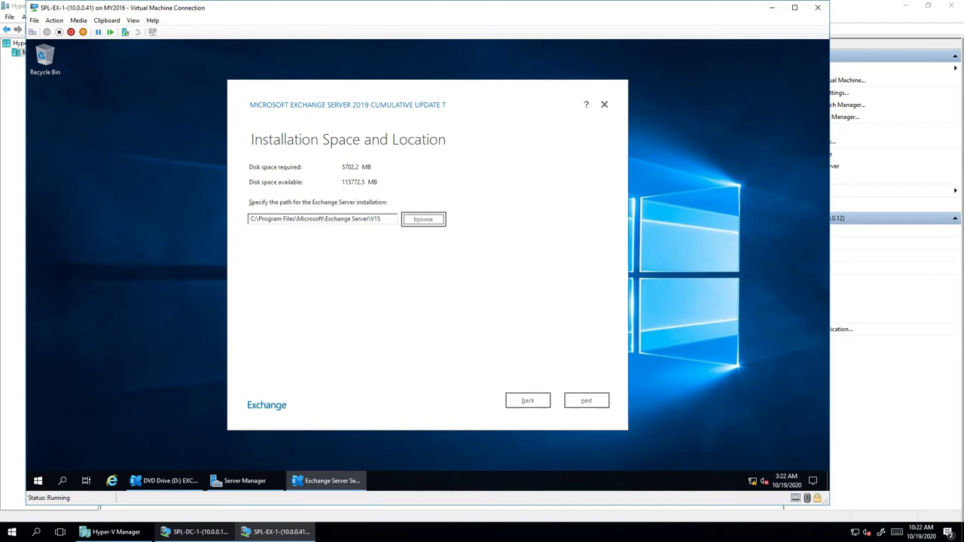
- Keep C:\Program Files\Microsoft\Exchange Server\V15 as the install path and advance to the organization page
key("space")
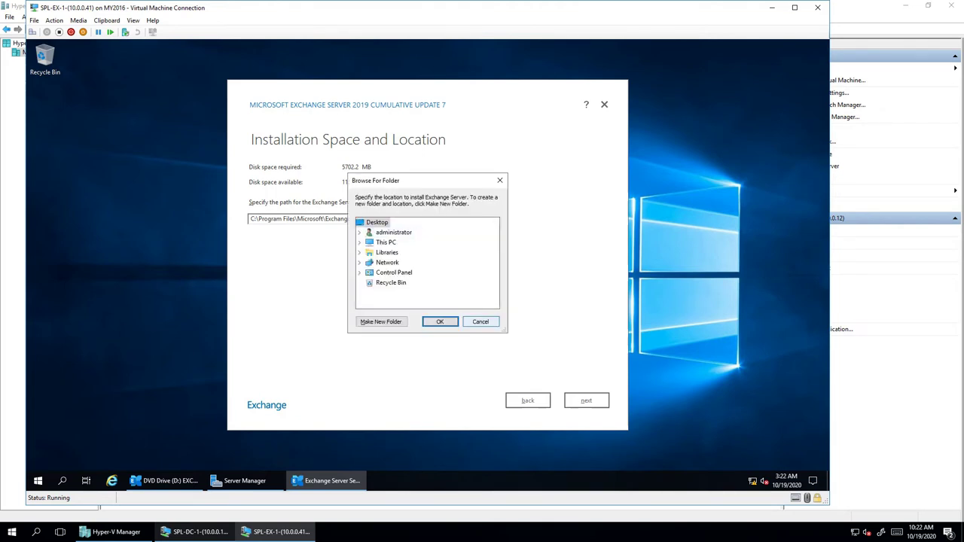
key("Tab")
key("Return")
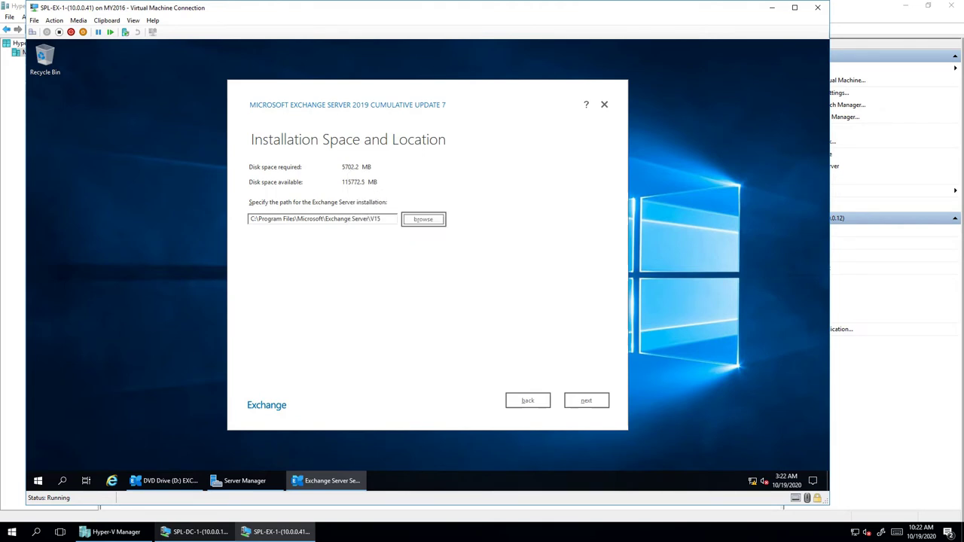
key("alt+n")
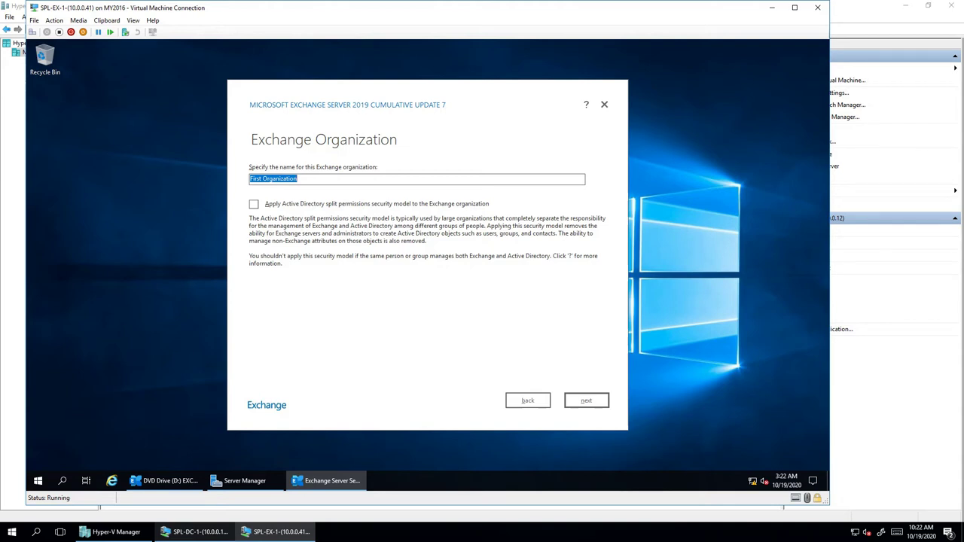
- Enter 'SPL' as the organization name and select Yes to disable malware scanning
type("SPL")
key("Return")
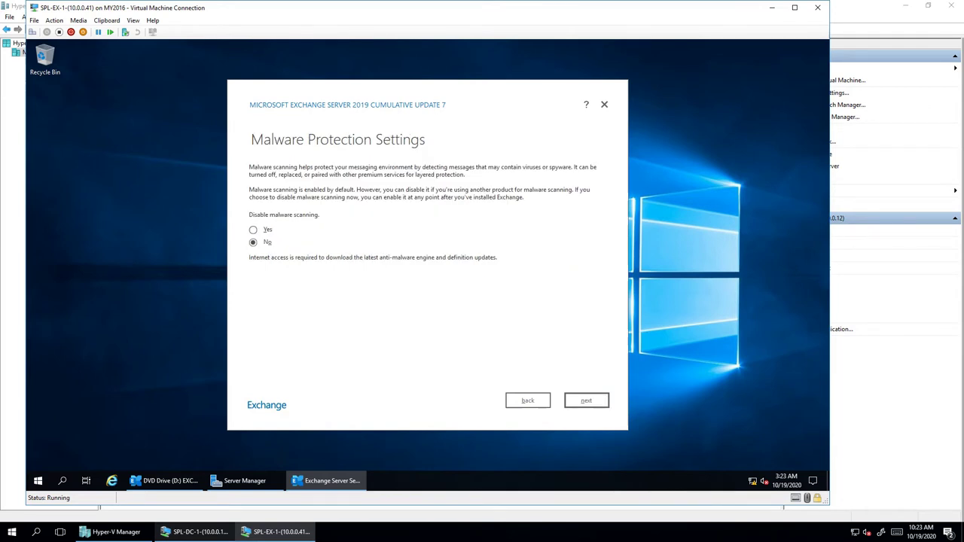
key("alt+b")
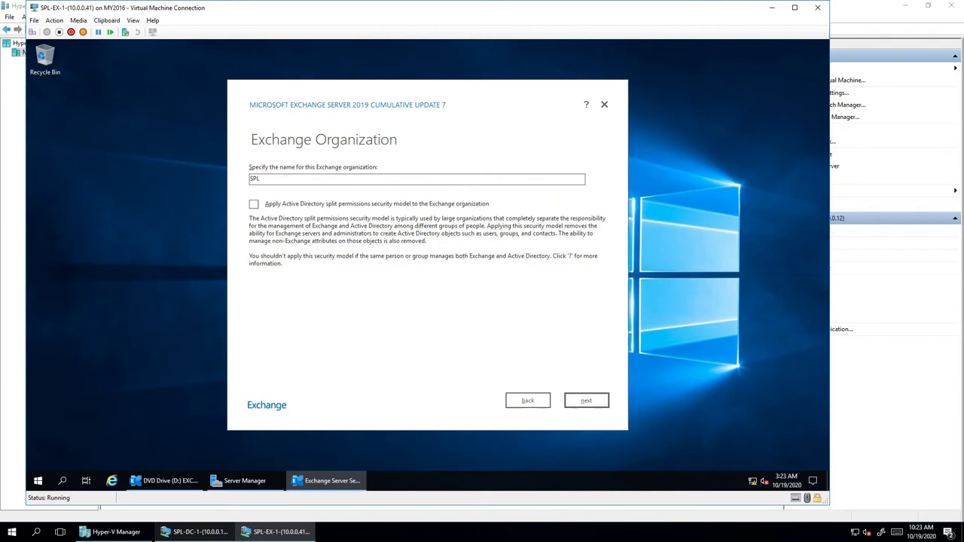
key("alt+n")
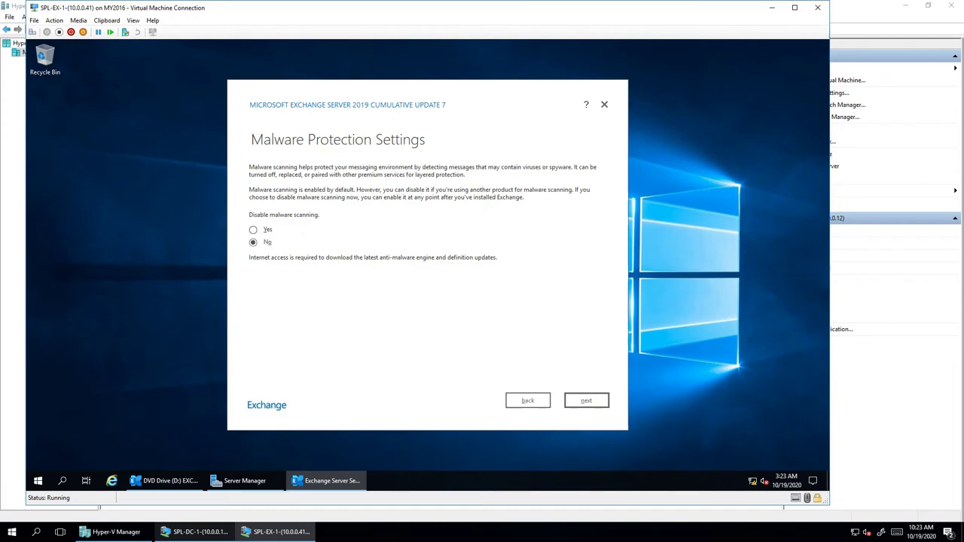
key("alt+y")
- Run the readiness checks, review the two PrepareAD warnings, and start the Exchange installation
key("Return")
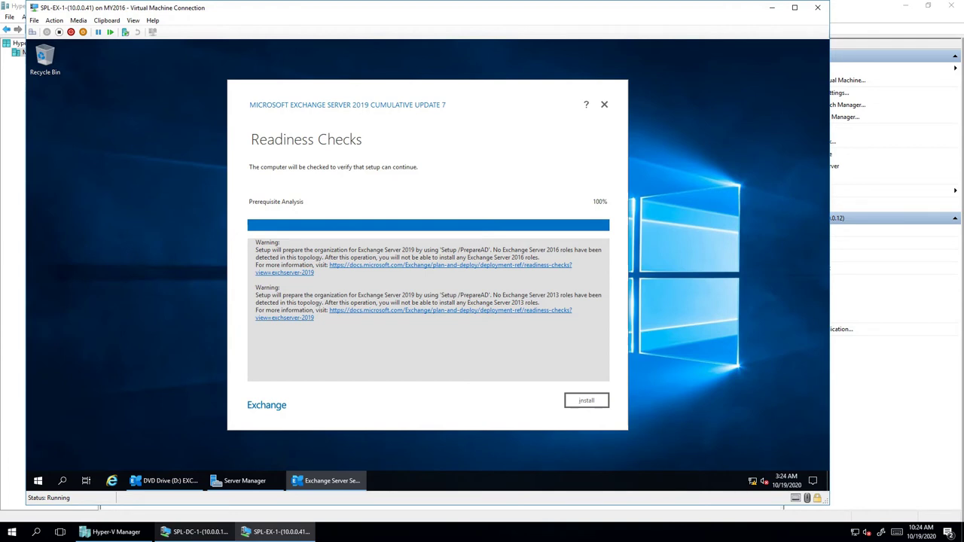
left_click_drag(357, 250, 493, 249)
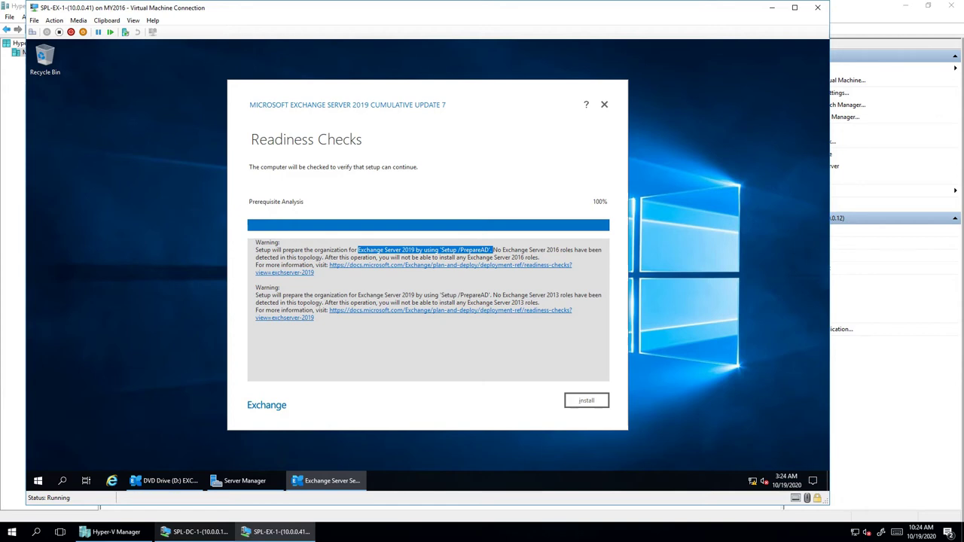
left_click(194, 532)
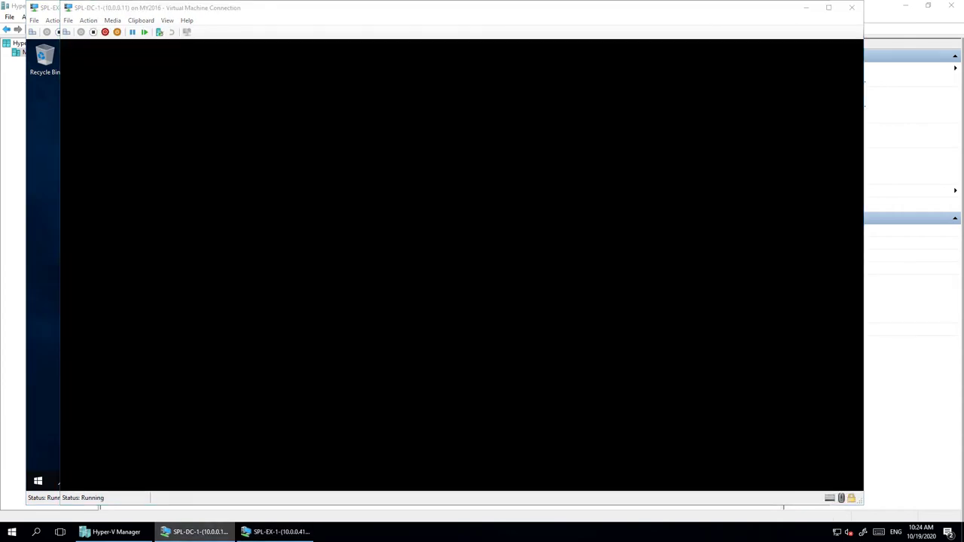
left_click(278, 532)
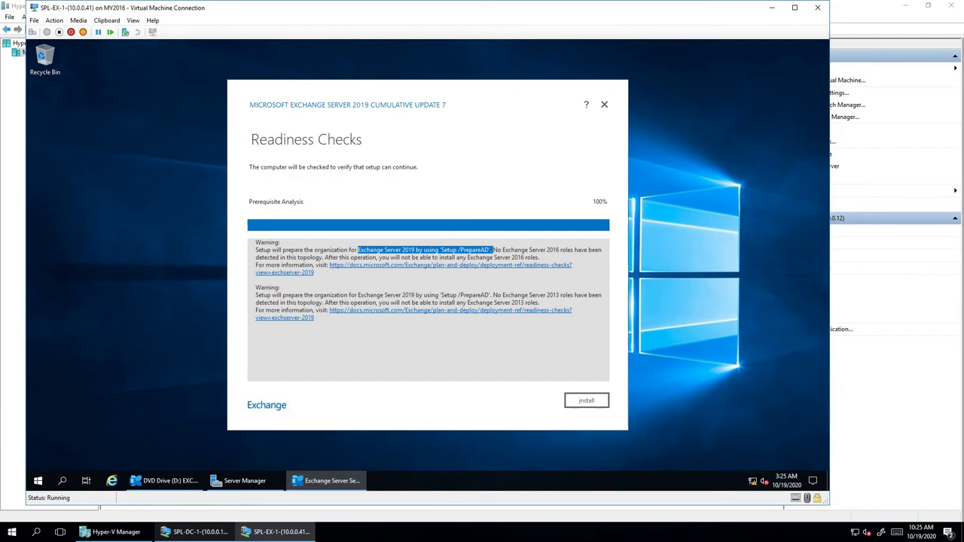
left_click(479, 249)
mouse_move(480, 249)
left_mouse_down()
mouse_move(456, 258)
mouse_move(493, 249)
left_mouse_up()
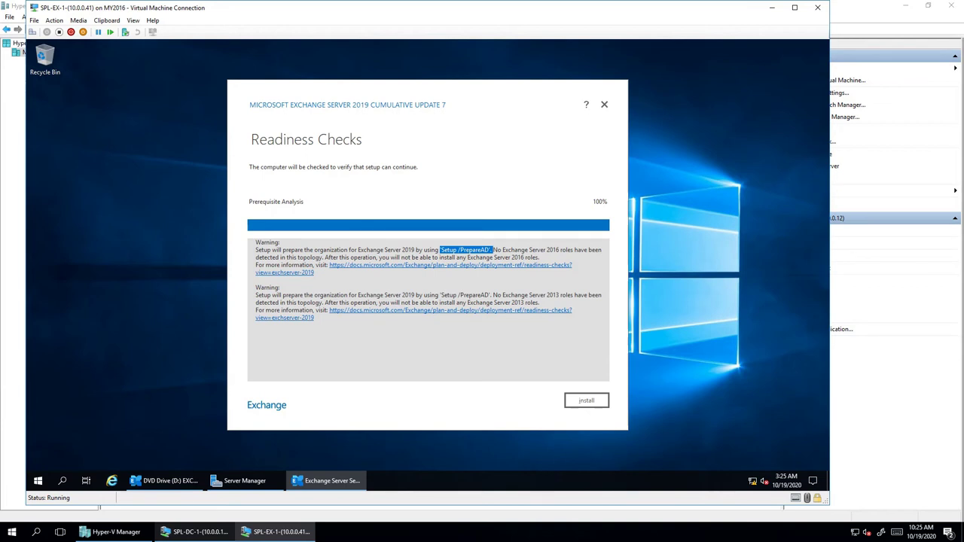
key("Return")
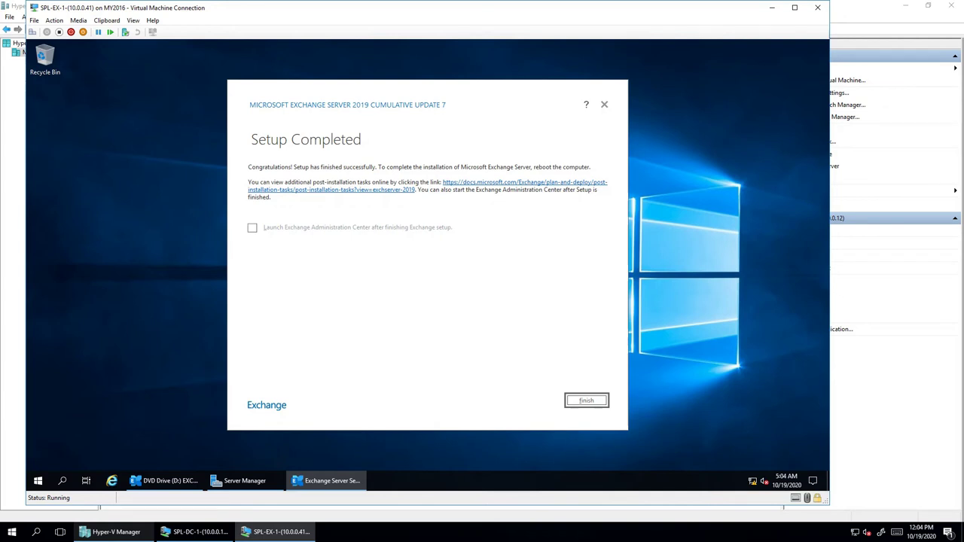
- Finish setup and restart the server with reason Operating System: Reconfiguration (Unplanned)
key("Return")
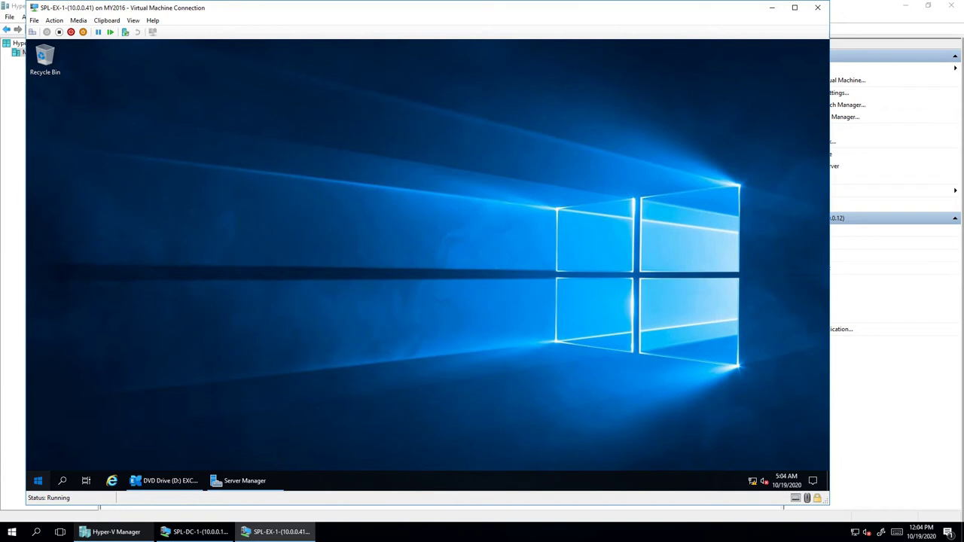
left_click(38, 480)
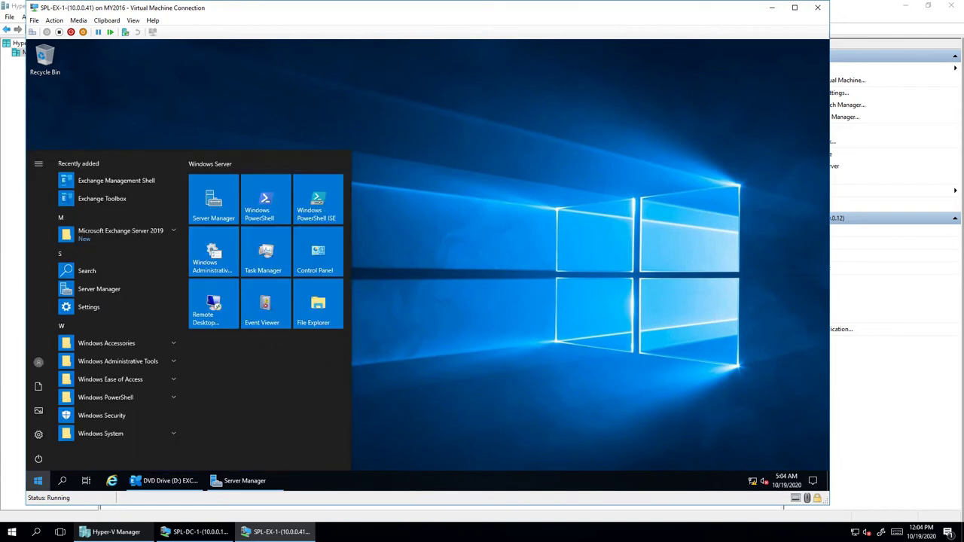
left_click(37, 458)
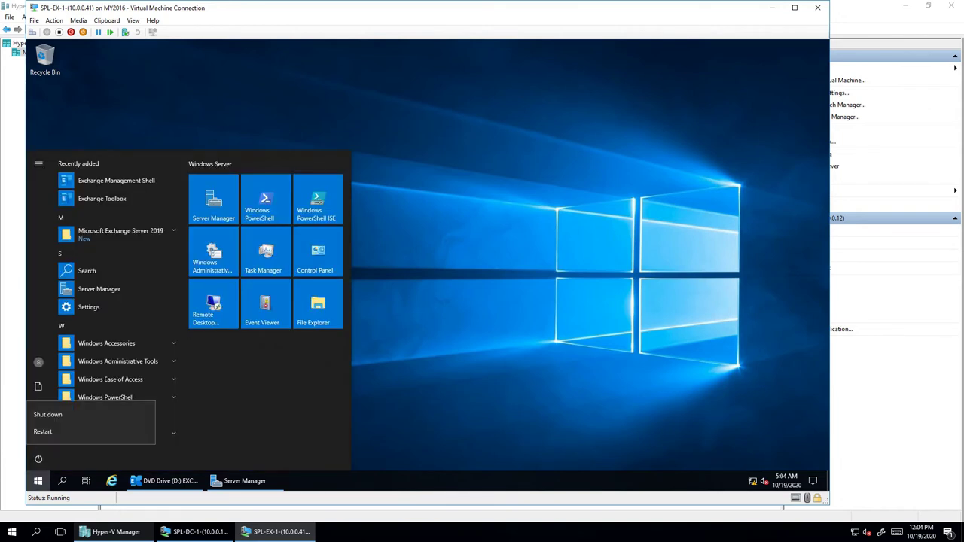
left_click(53, 431)
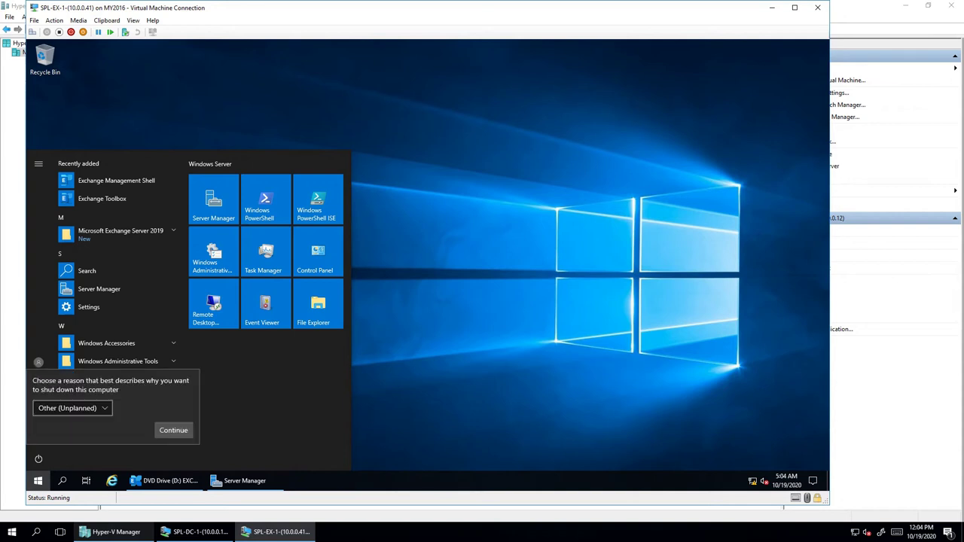
left_click(71, 407)
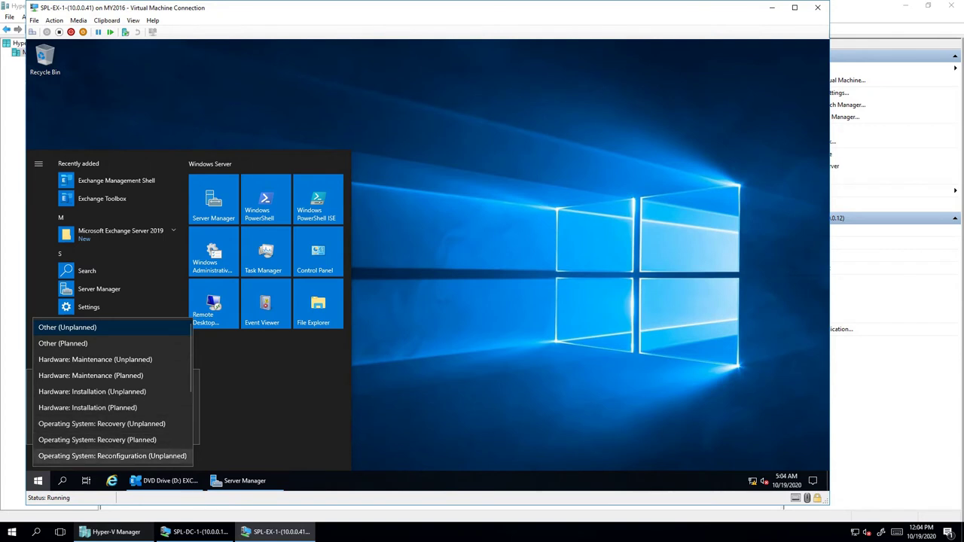
left_click(113, 456)
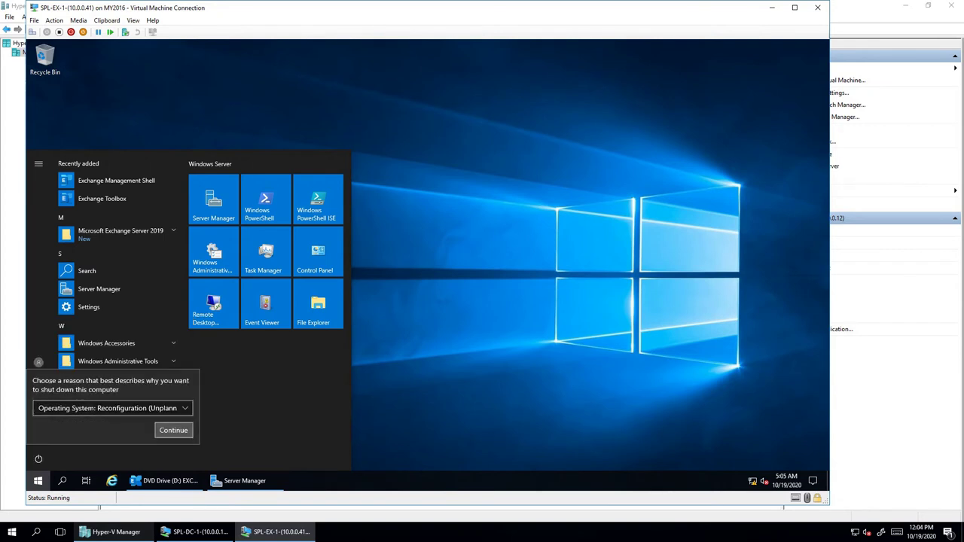
left_click(173, 430)
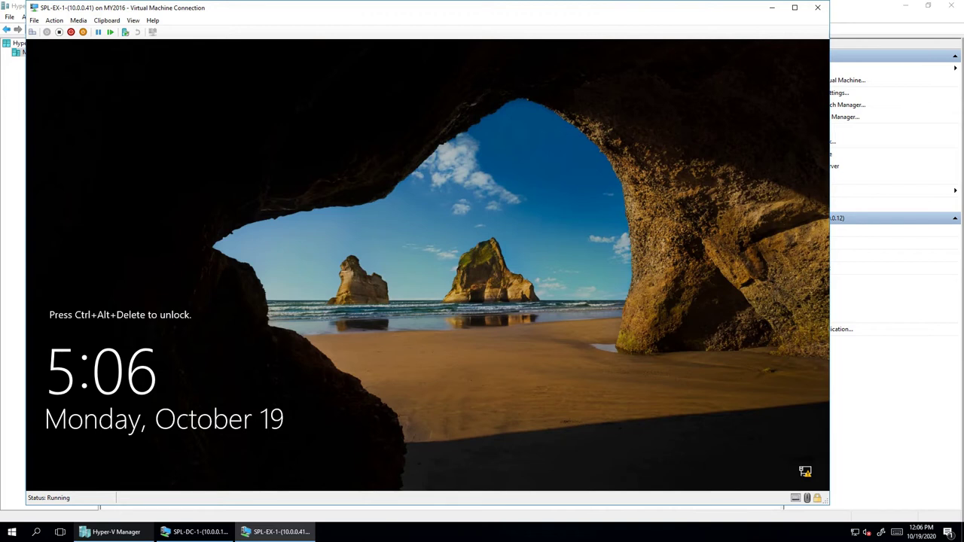
- Sign back in to the restarted Exchange VM using Ctrl+Alt+Delete and the administrator password
left_click(32, 32)
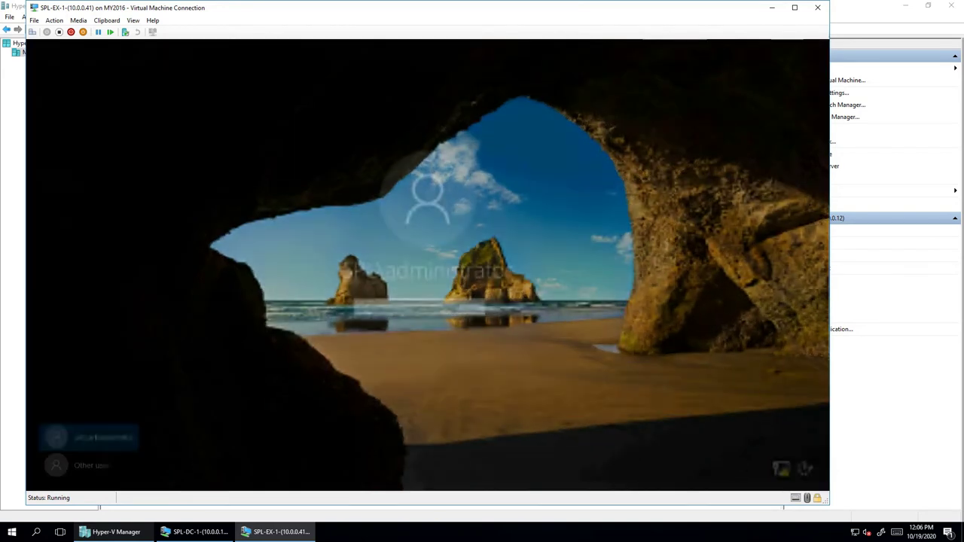
type("•••••••")
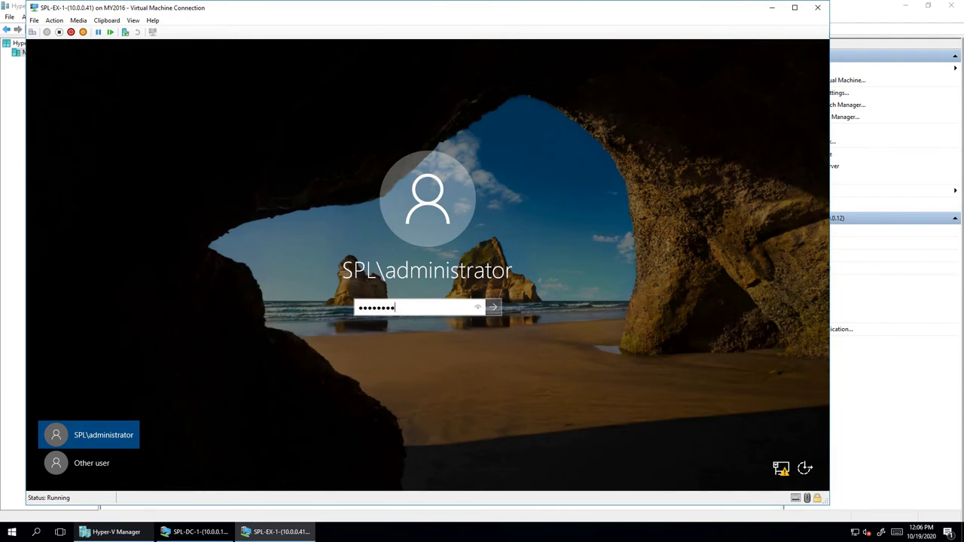
key("Return")
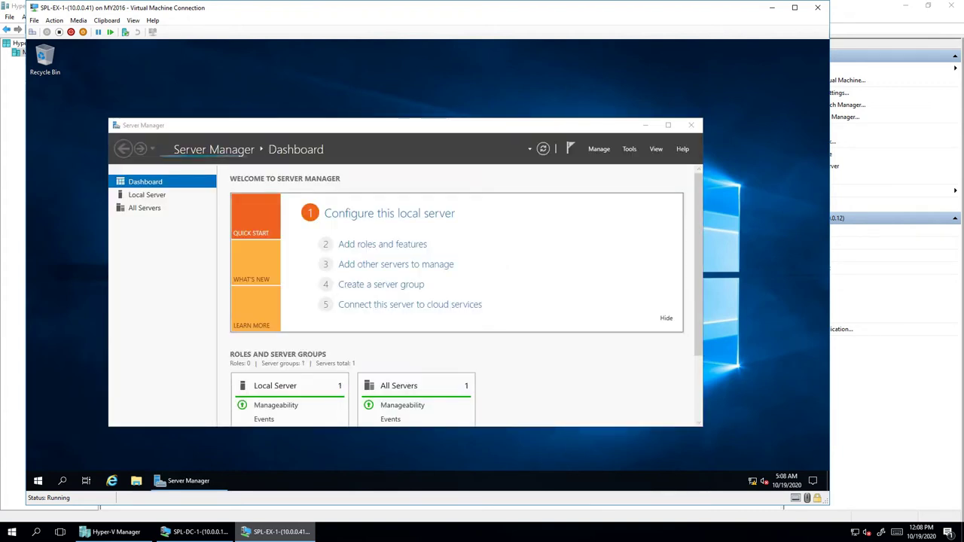
- Open the Services console from Tools, then Exchange Management Shell from the Exchange Server 2019 Start folder
left_click(629, 149)
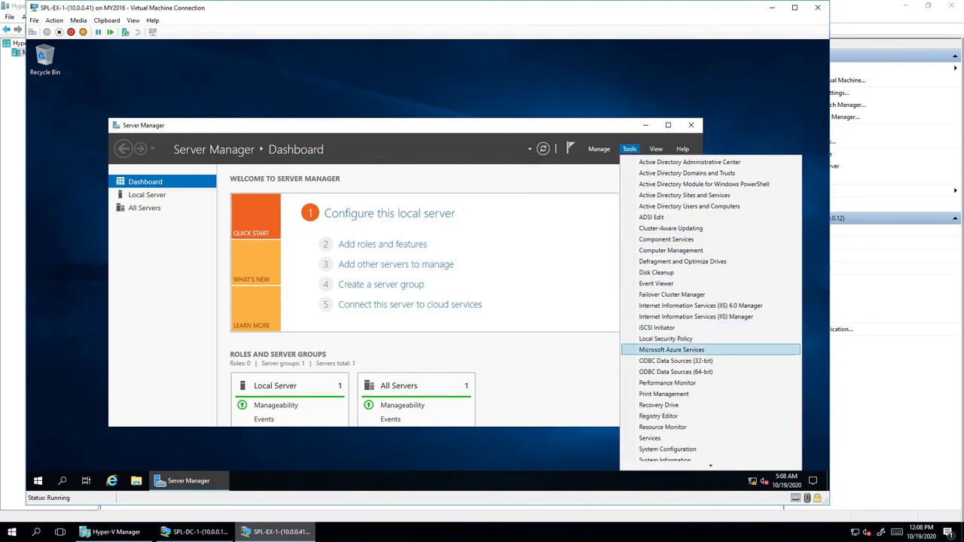
left_click(658, 415)
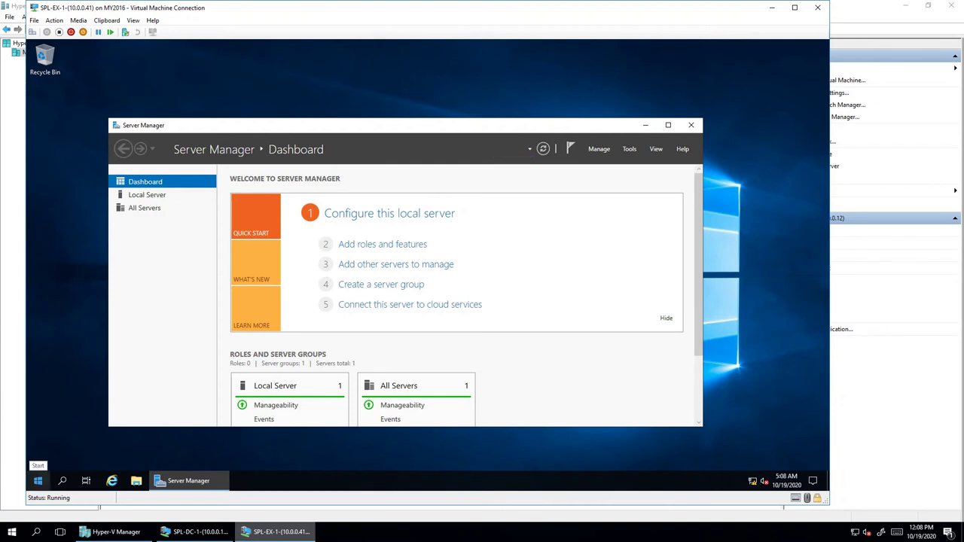
left_click(37, 480)
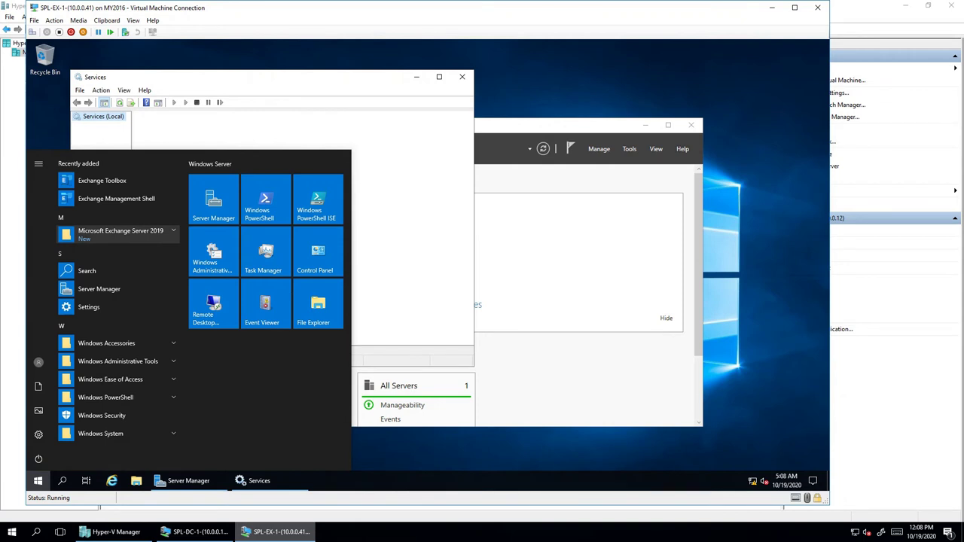
left_click(121, 234)
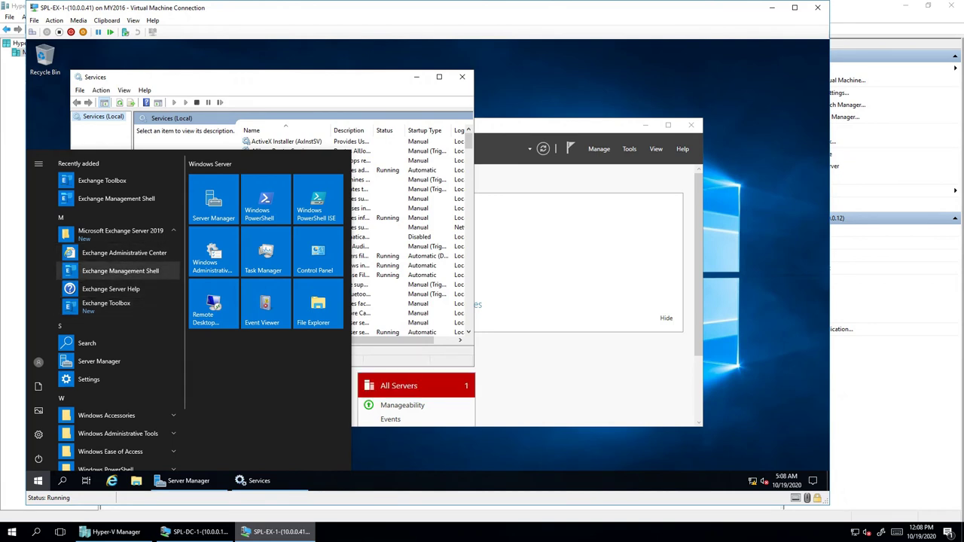
left_click(120, 271)
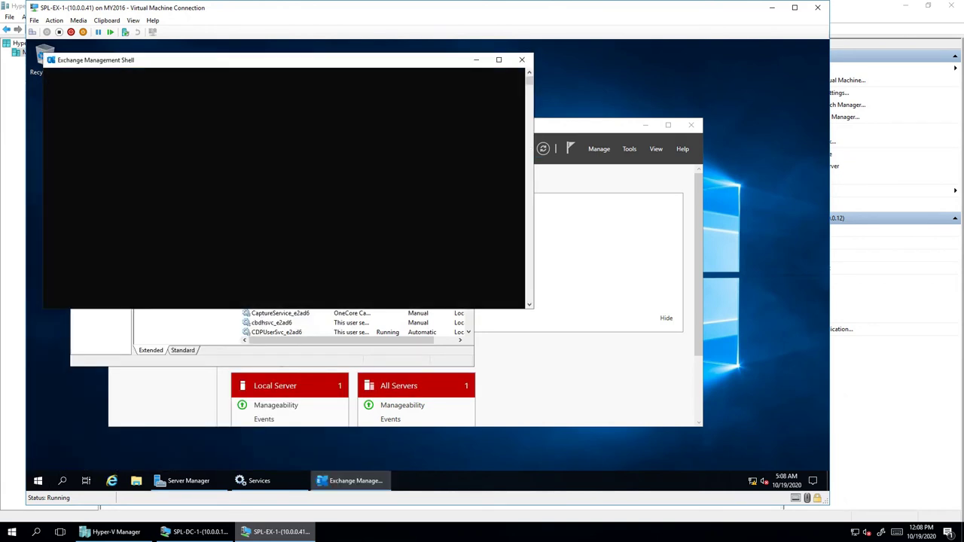
- Maximize the Services console and widen the Name column to show full service names
left_click(281, 312)
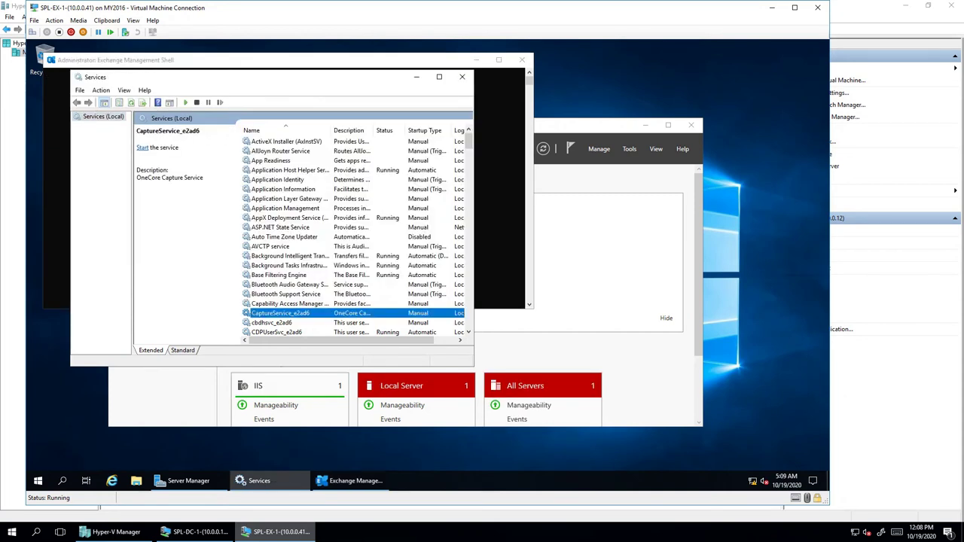
scroll(354, 234, "down", 6)
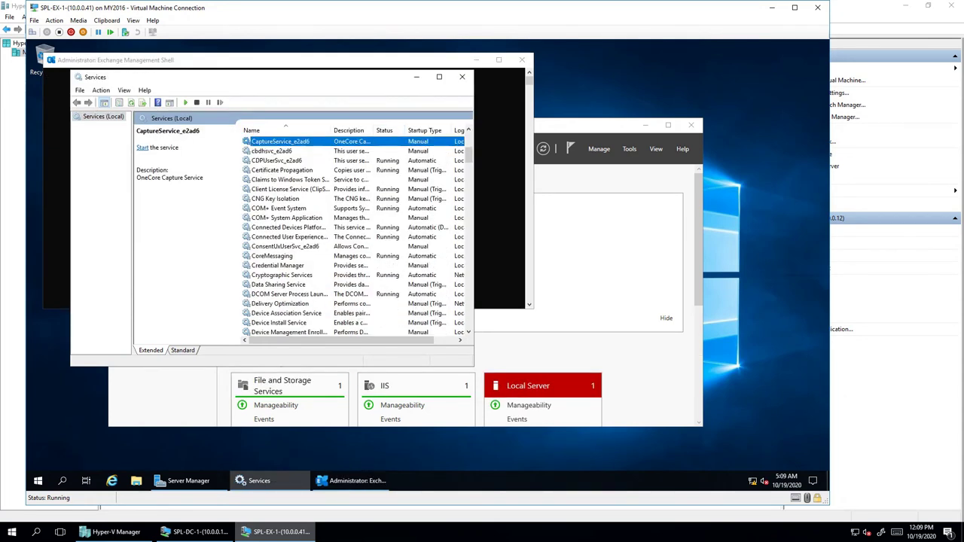
left_click(439, 76)
scroll(316, 264, "down", 1)
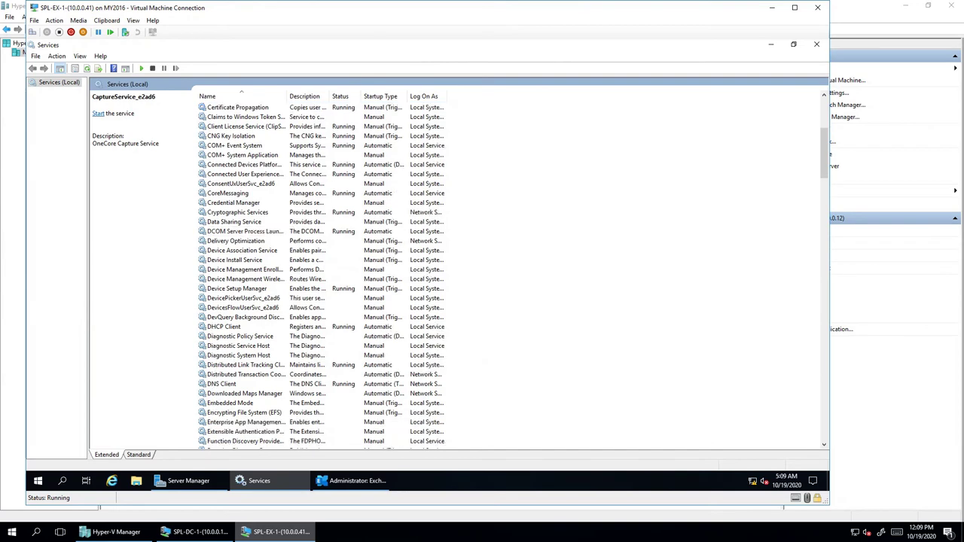
scroll(452, 275, "down", 14)
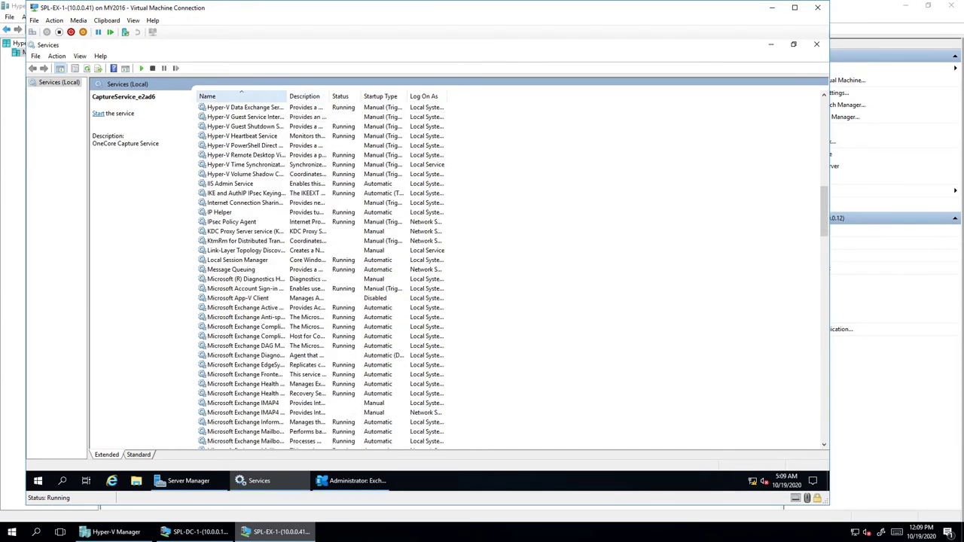
double_click(287, 96)
scroll(452, 275, "down", 3)
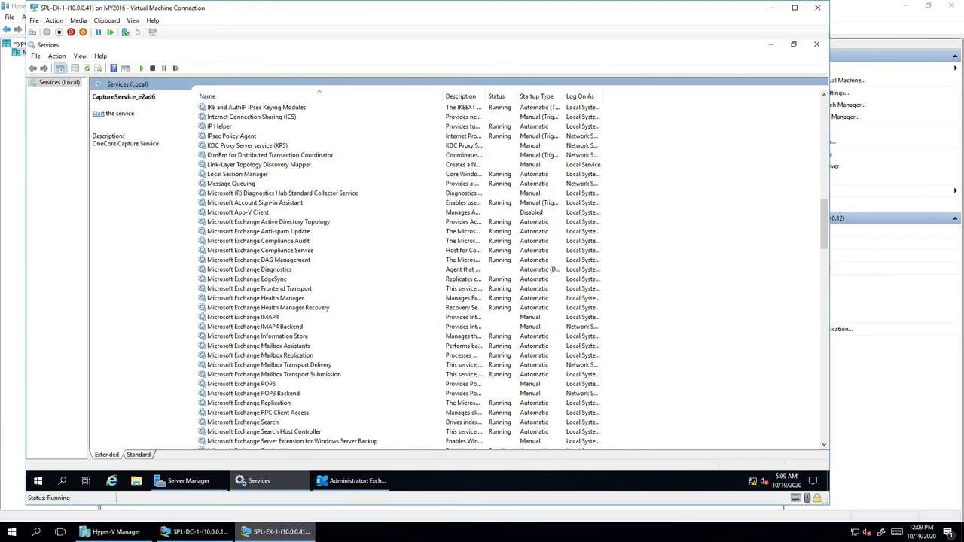
- Review the Exchange Anti-spam Update, Diagnostics, IMAP4, IMAP4 Backend and POP3 Backend services
left_click(258, 231)
left_click(250, 269)
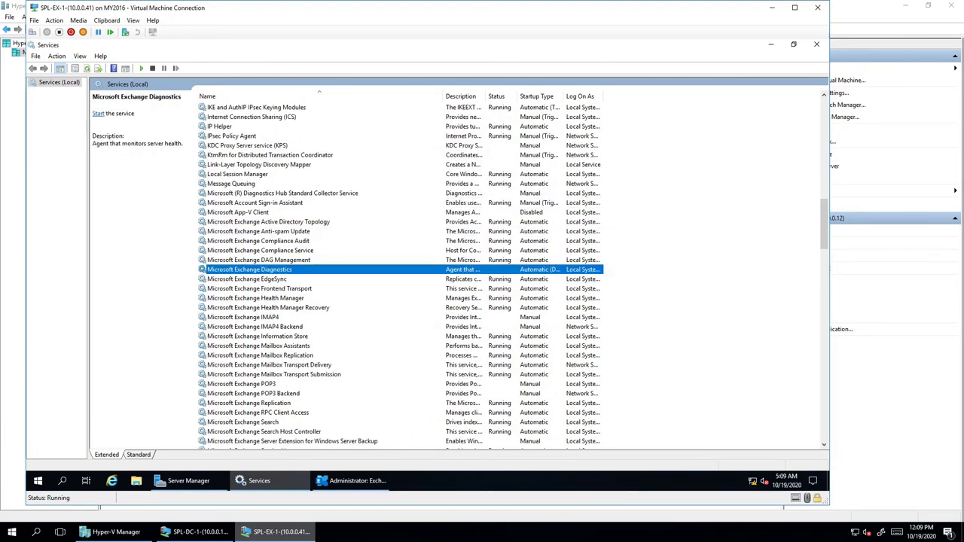
left_click(255, 326)
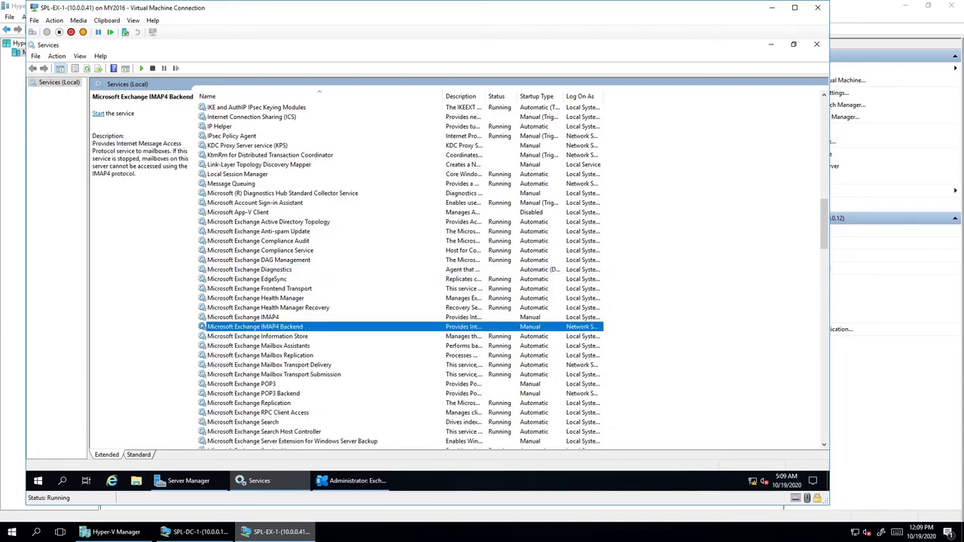
left_click(242, 317)
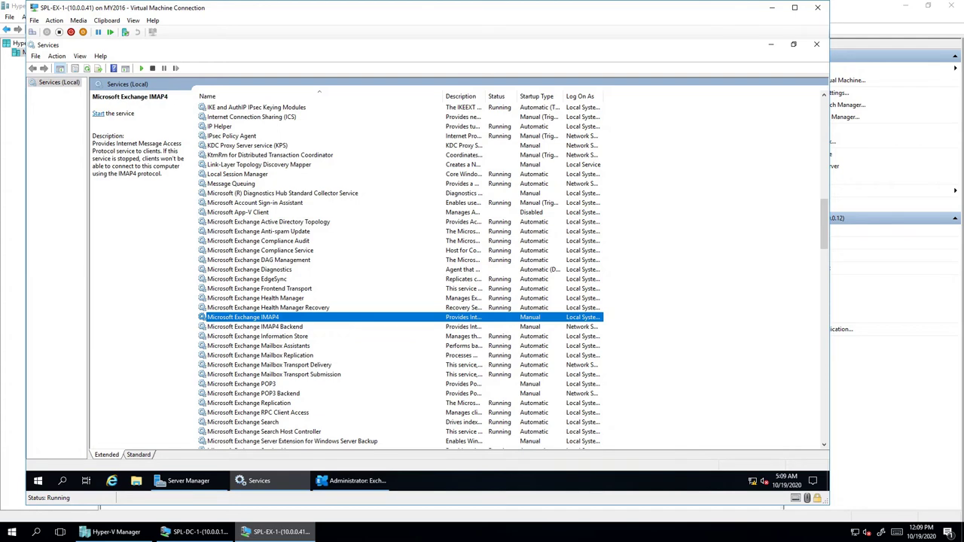
left_click(253, 394)
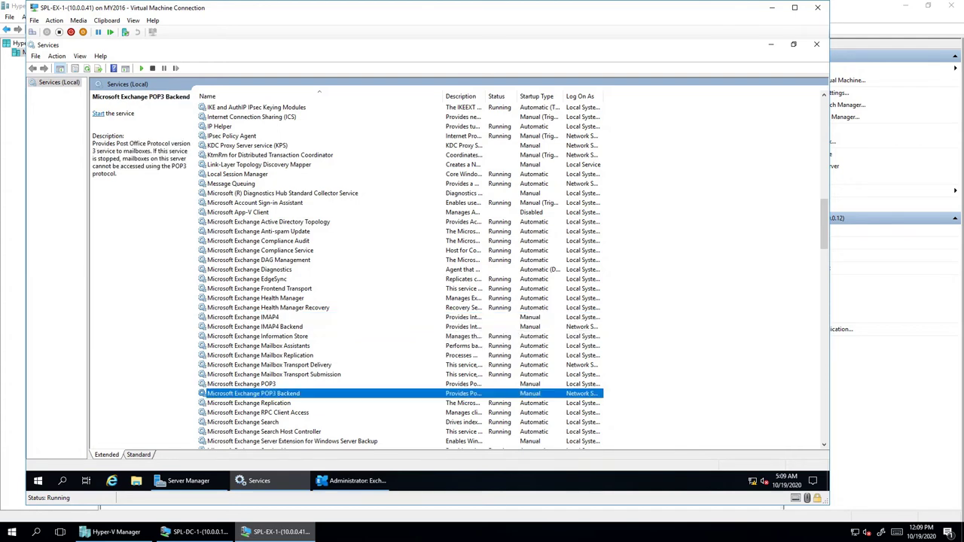
scroll(253, 394, "down", 2)
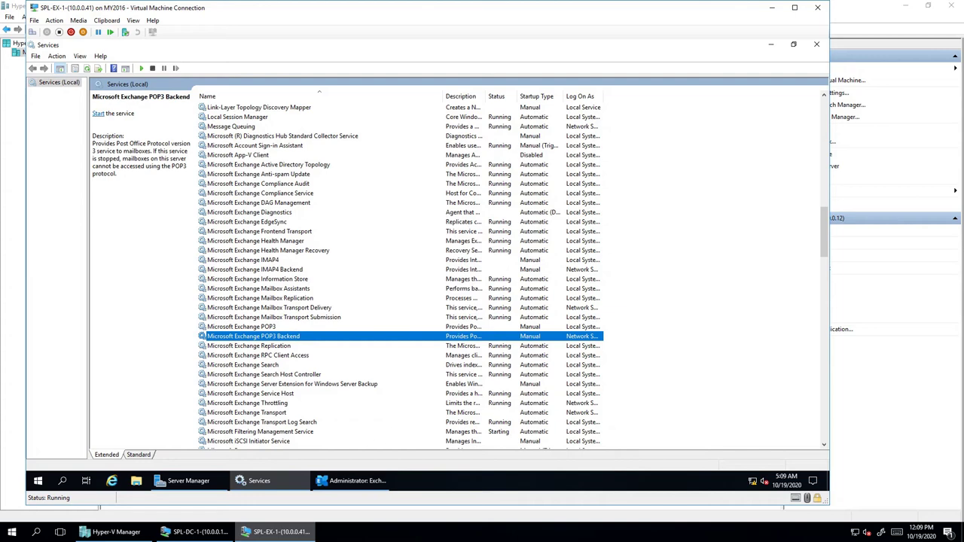
scroll(399, 275, "down", 2)
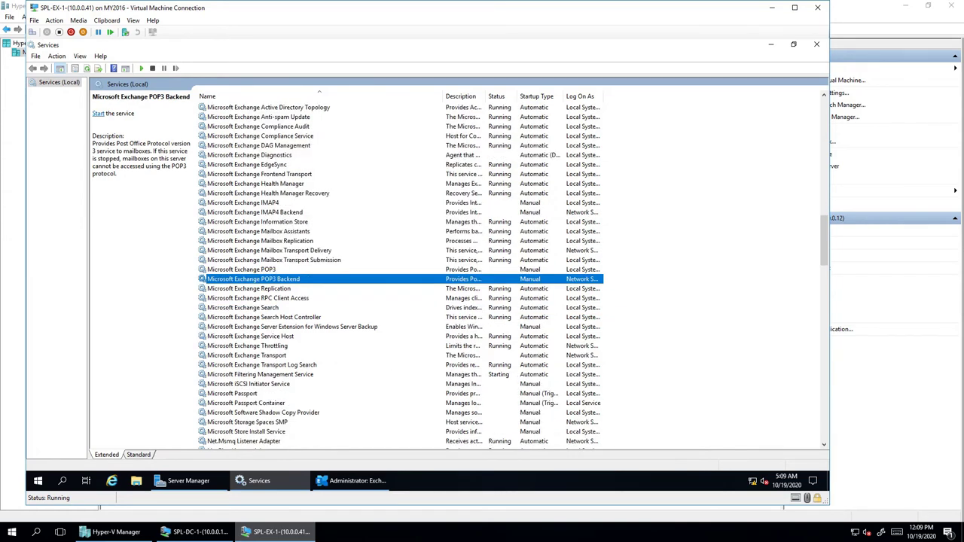
scroll(399, 275, "up", 2)
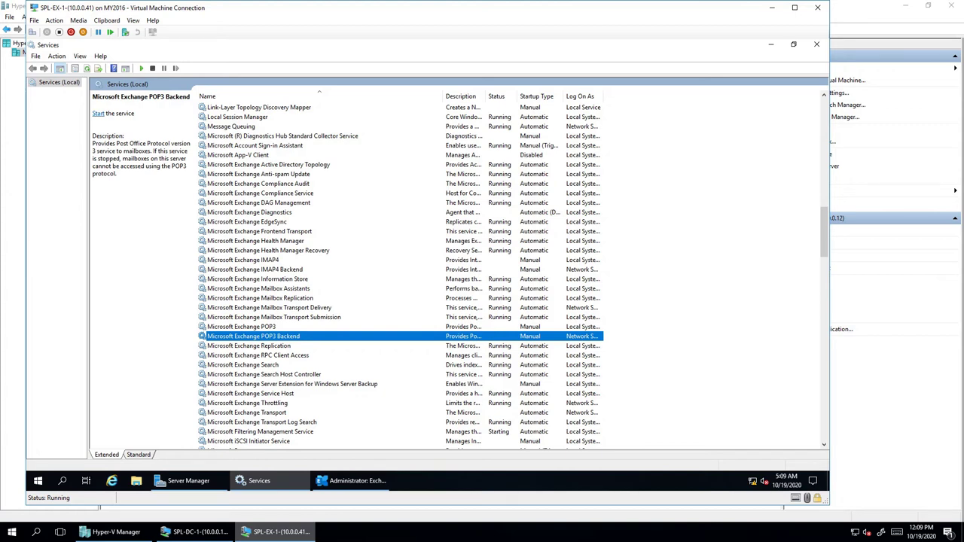
- Review the Exchange Information Store, RPC Client Access and Search Host Controller services
left_click(257, 279)
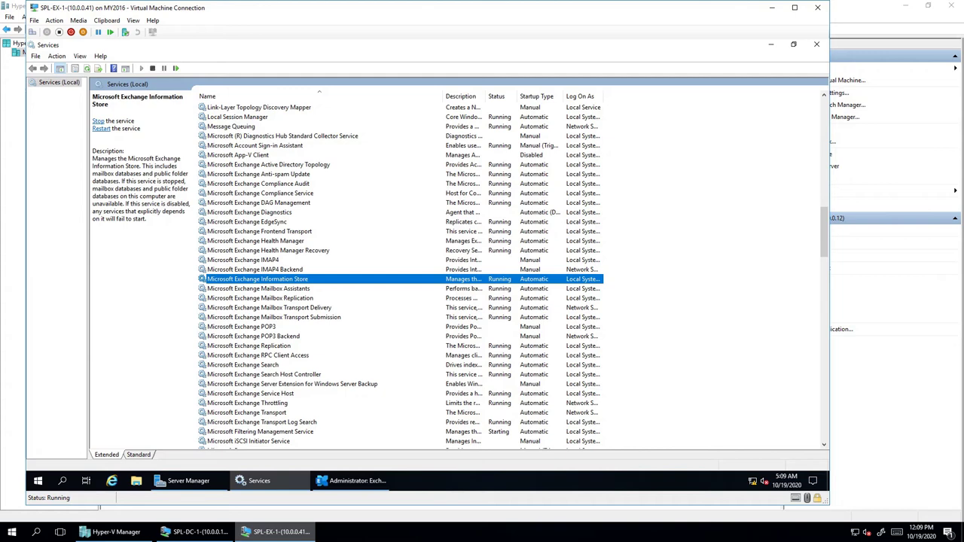
left_click(258, 354)
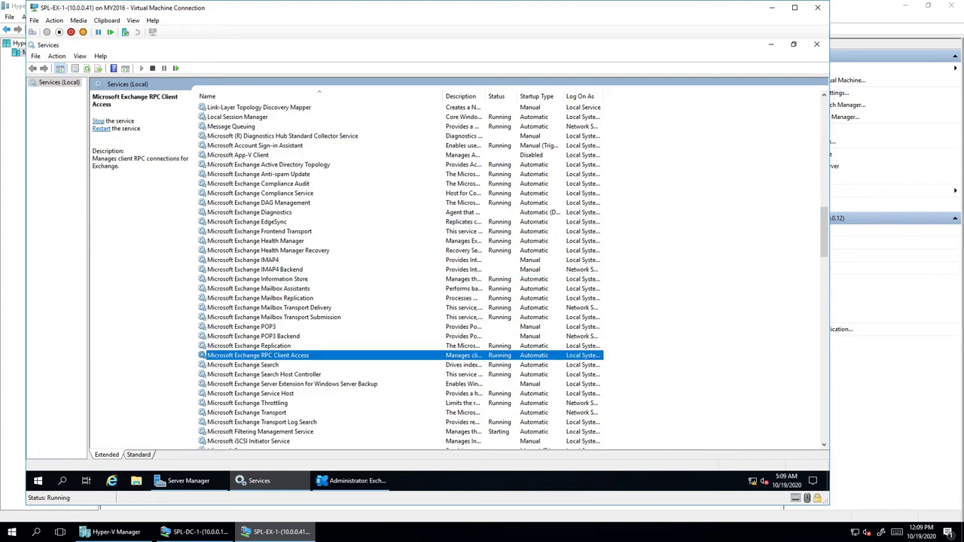
scroll(309, 432, "down", 1)
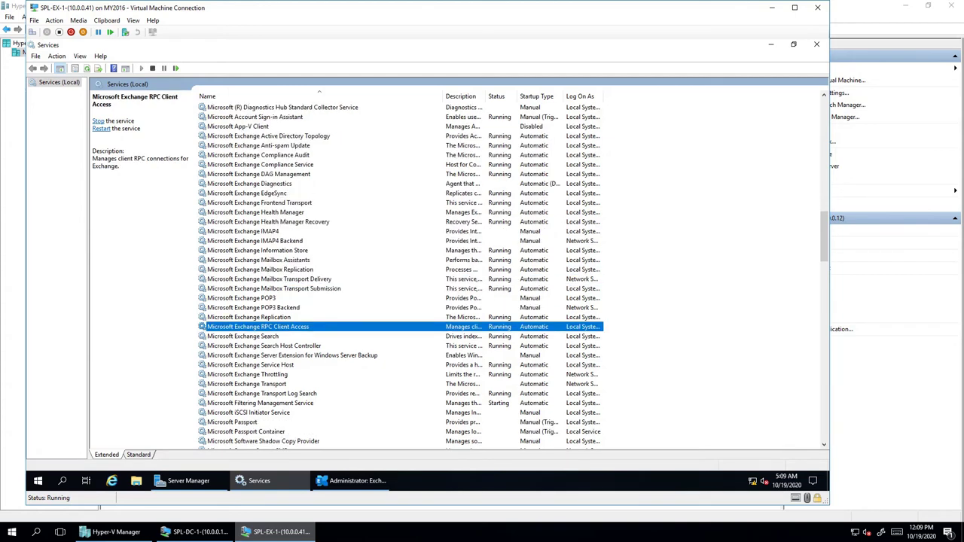
right_click(309, 432)
left_click(264, 346)
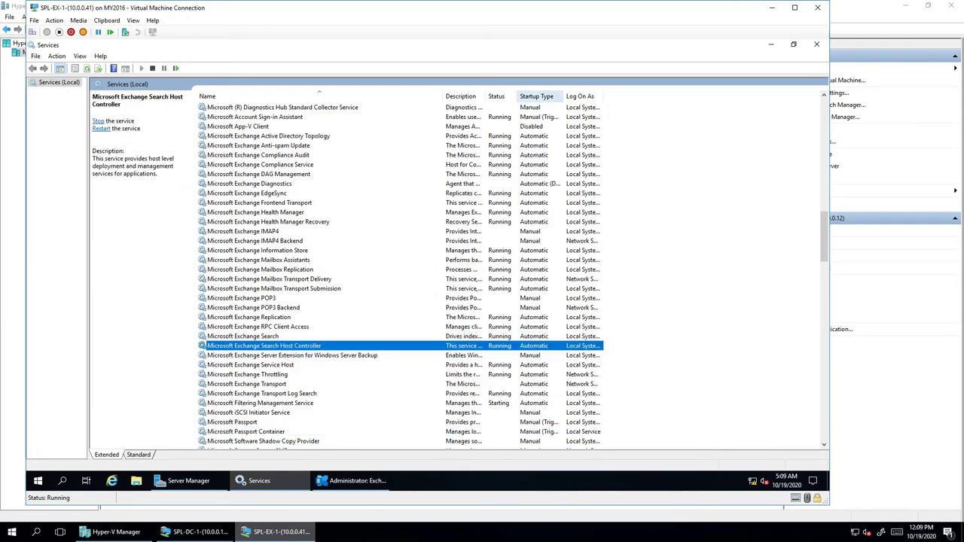
- Sort services by startup type, then stop and refresh Microsoft Exchange Transport
left_click(537, 96)
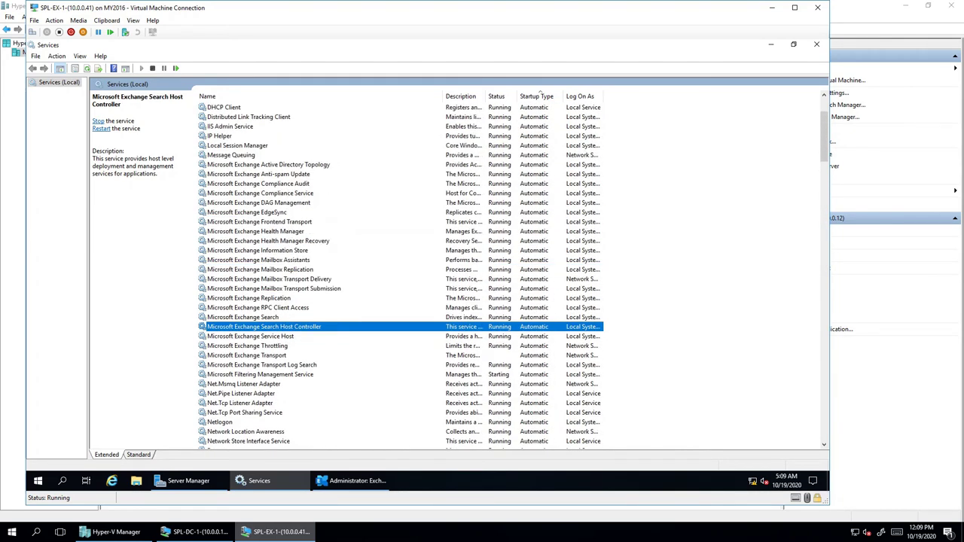
key("Down")
key("Down")
key("Down")
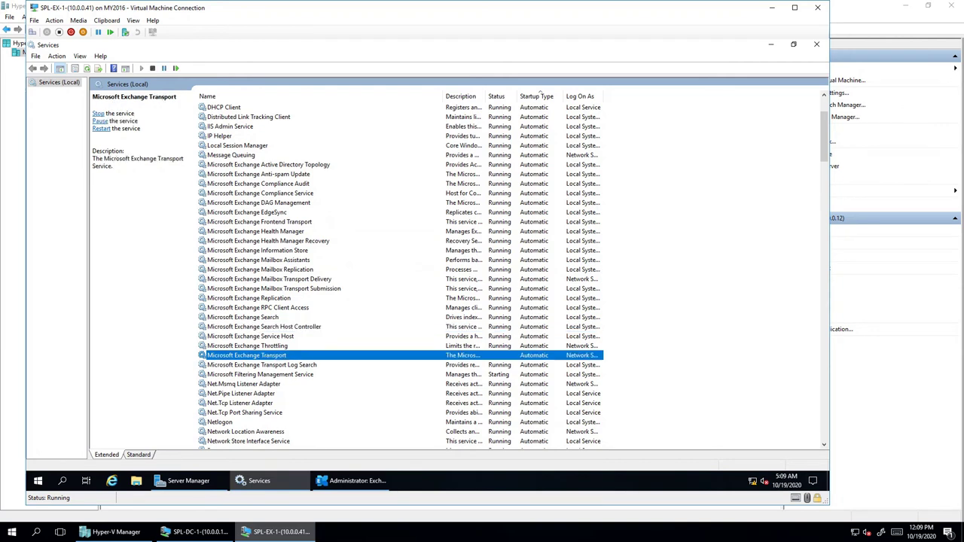
key("shift+F10")
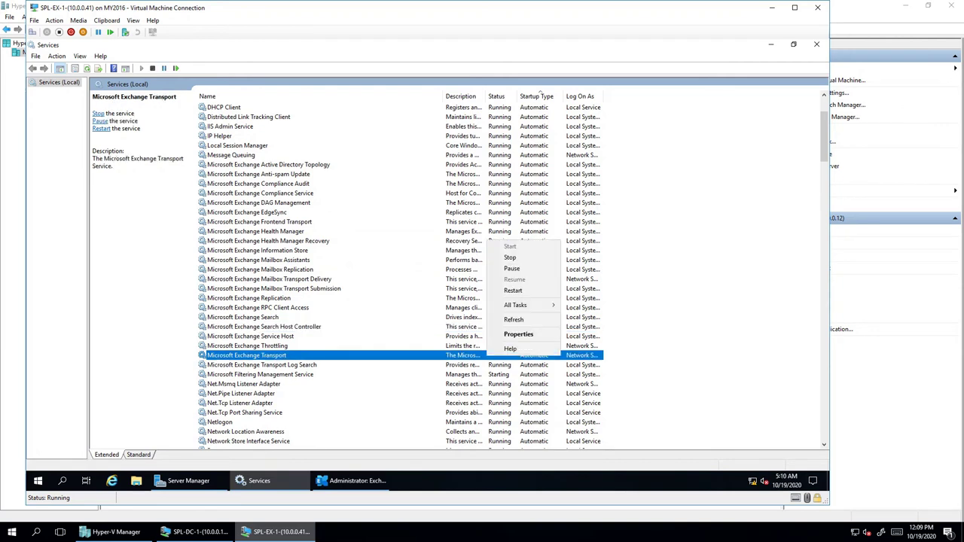
key("Down")
key("Return")
key("shift+F10")
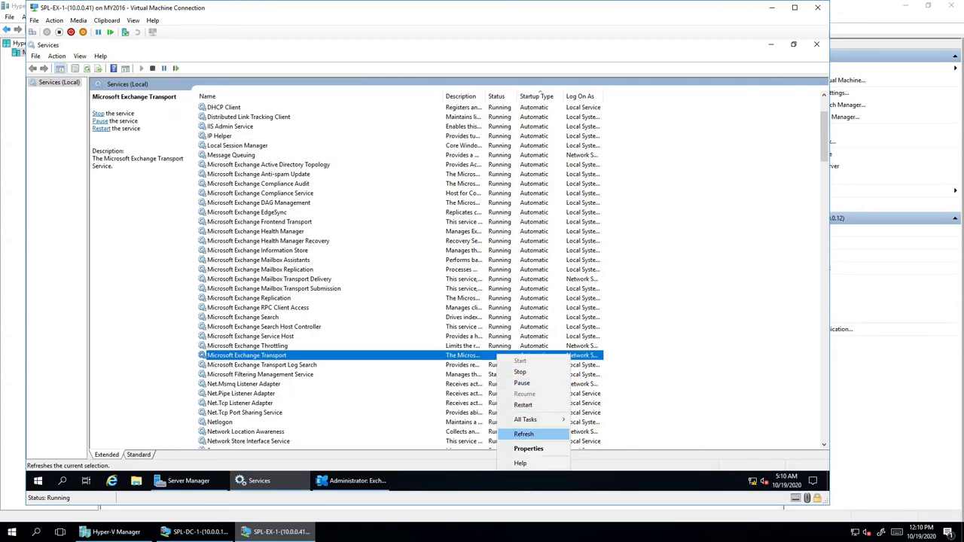
key("Return")
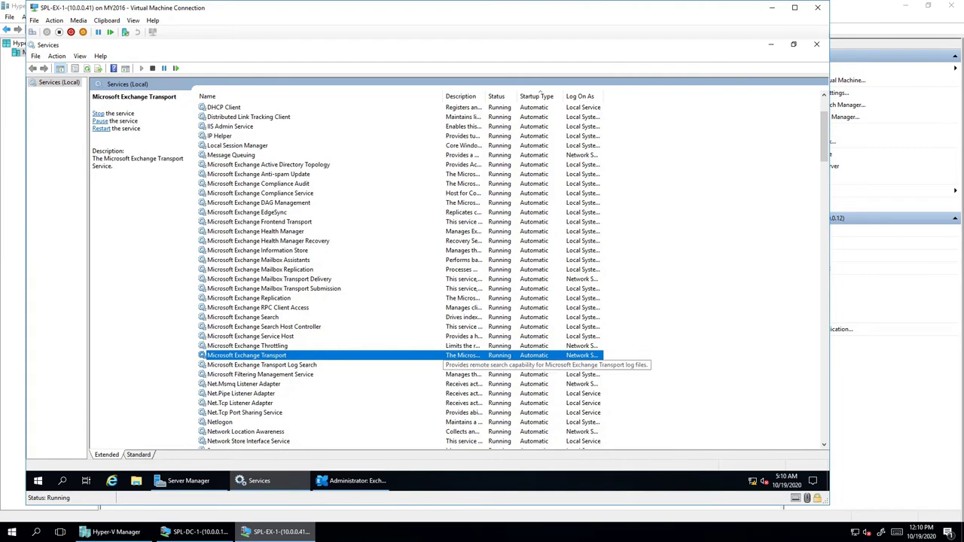
scroll(399, 271, "down", 2)
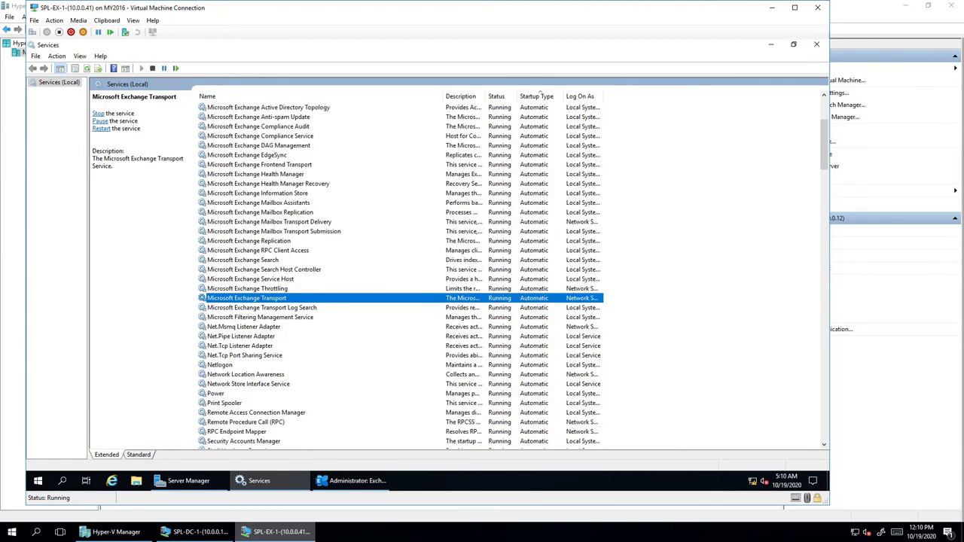
- Close Services and start Exchange Administrative Center from the Exchange Server 2019 Start folder
left_click(816, 43)
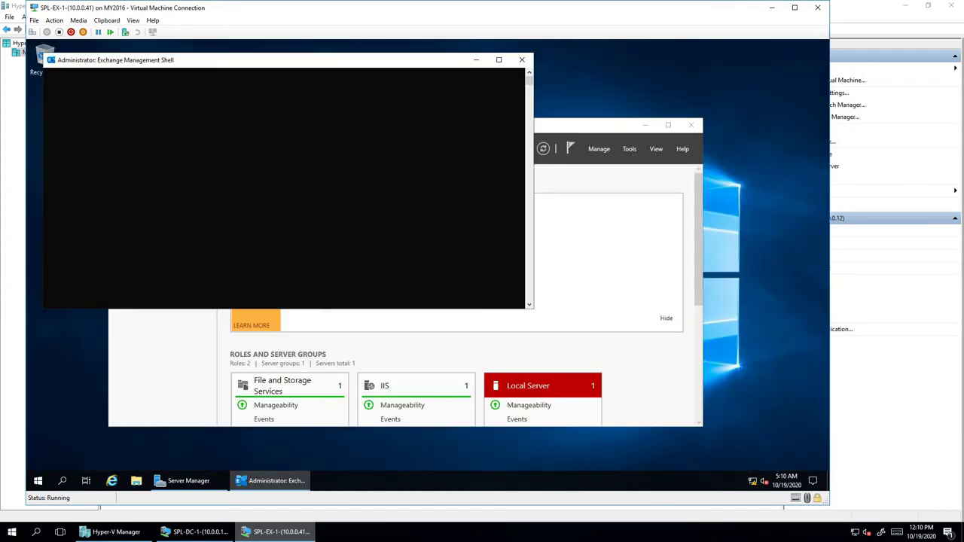
left_click(230, 120)
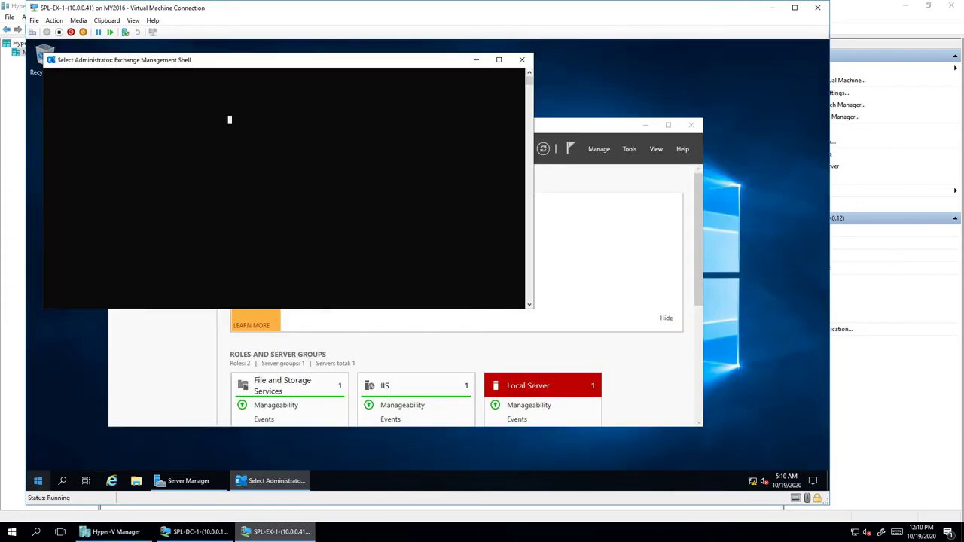
left_click(38, 480)
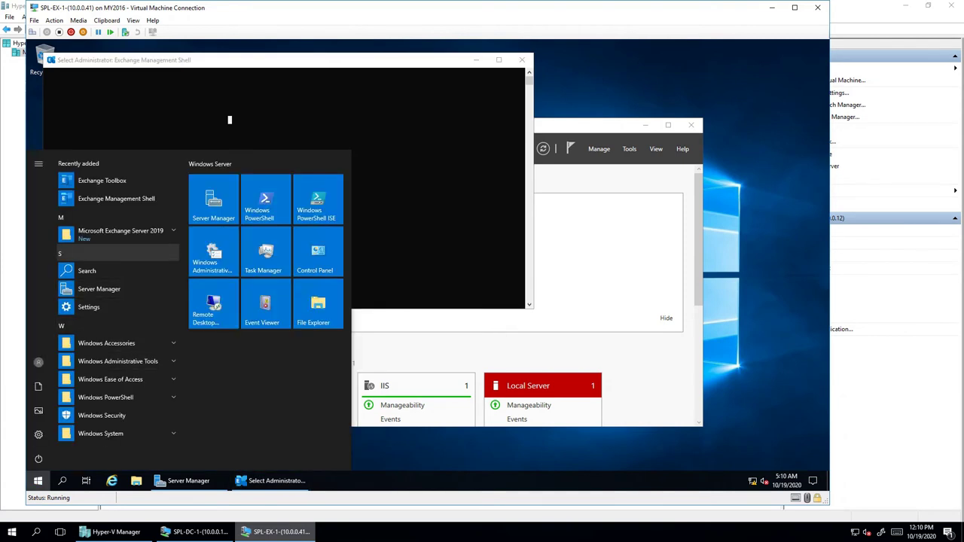
left_click(120, 234)
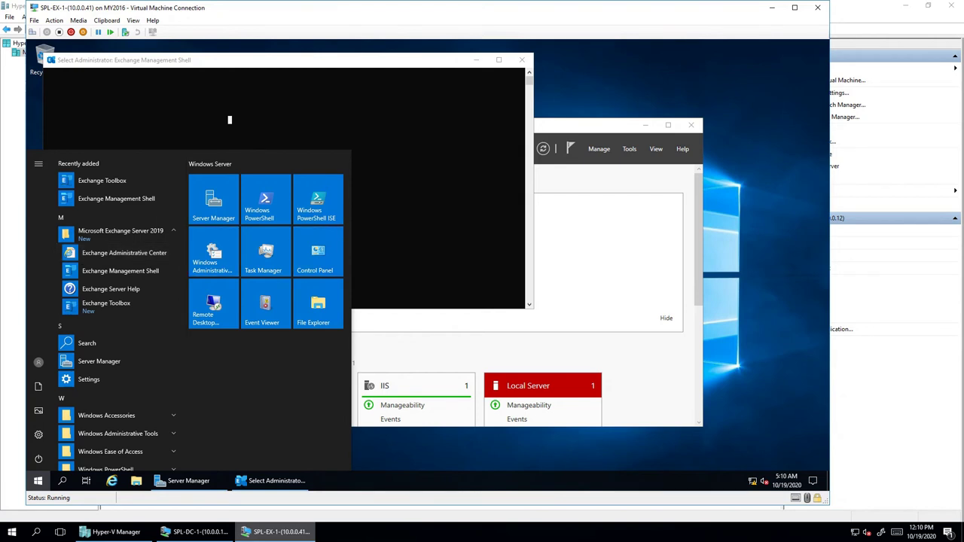
left_click(645, 125)
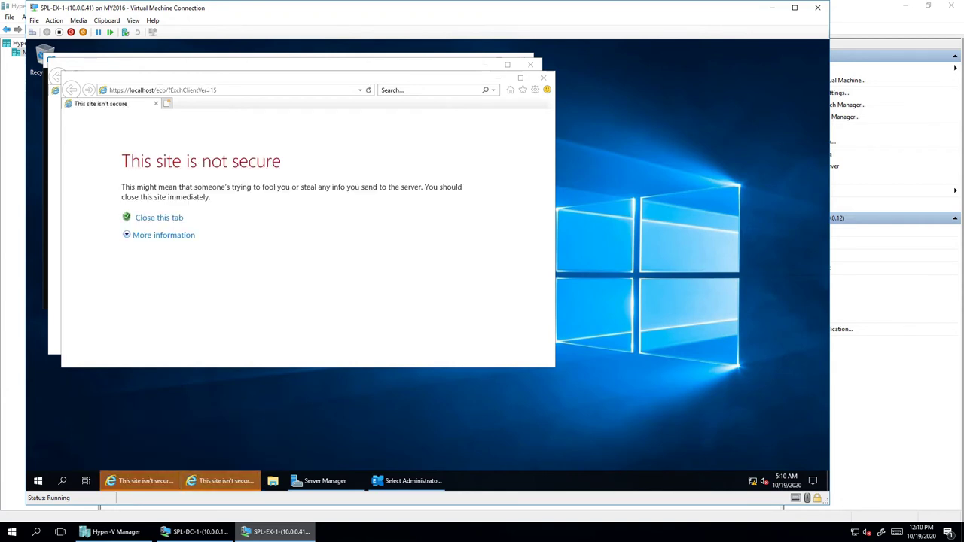
- Bypass the certificate warning, dismiss the IE setup prompt, and close the stray help tab
left_click(164, 235)
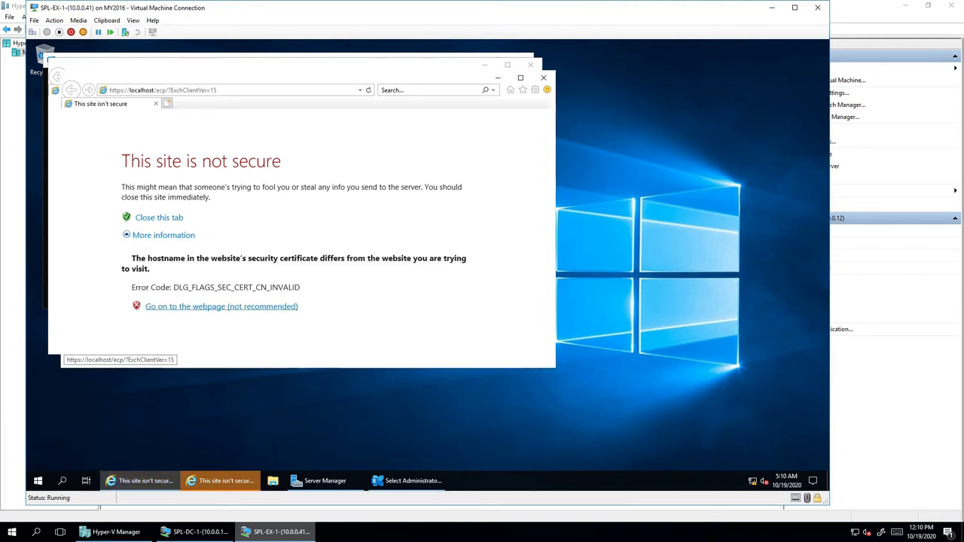
left_click(221, 307)
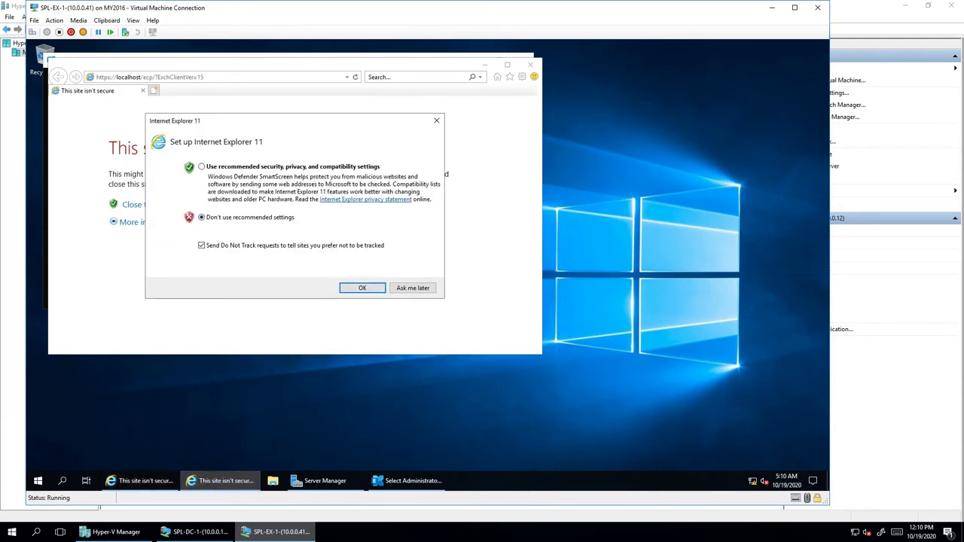
left_click(362, 288)
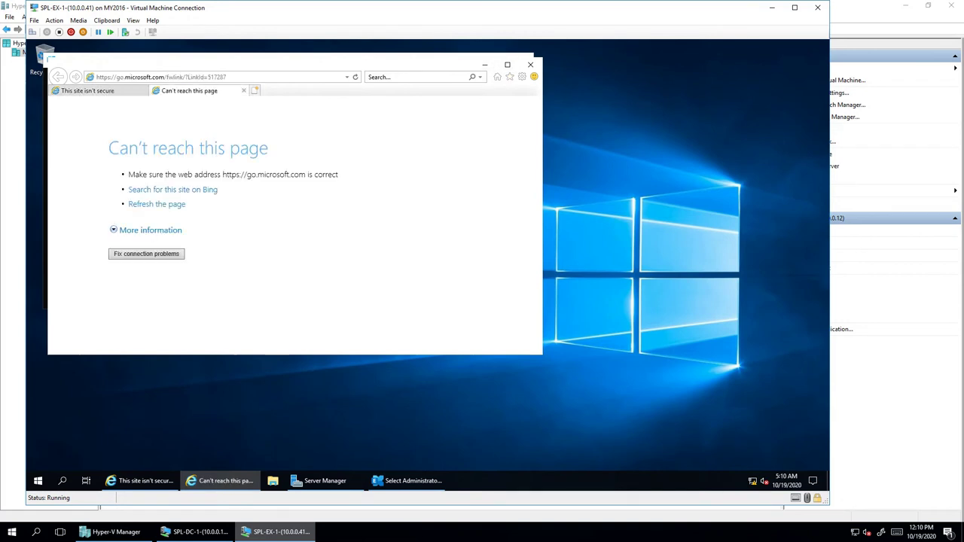
left_click(243, 91)
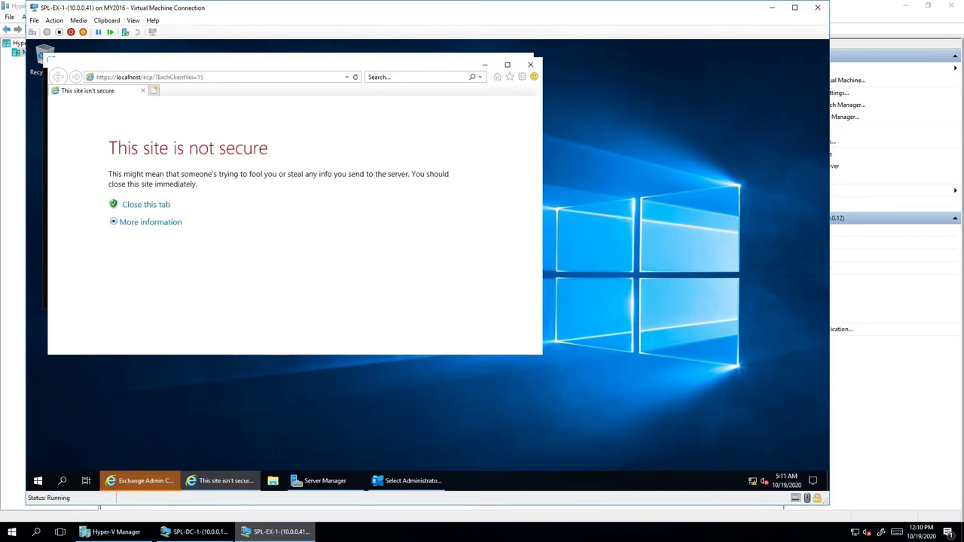
key("ctrl+w")
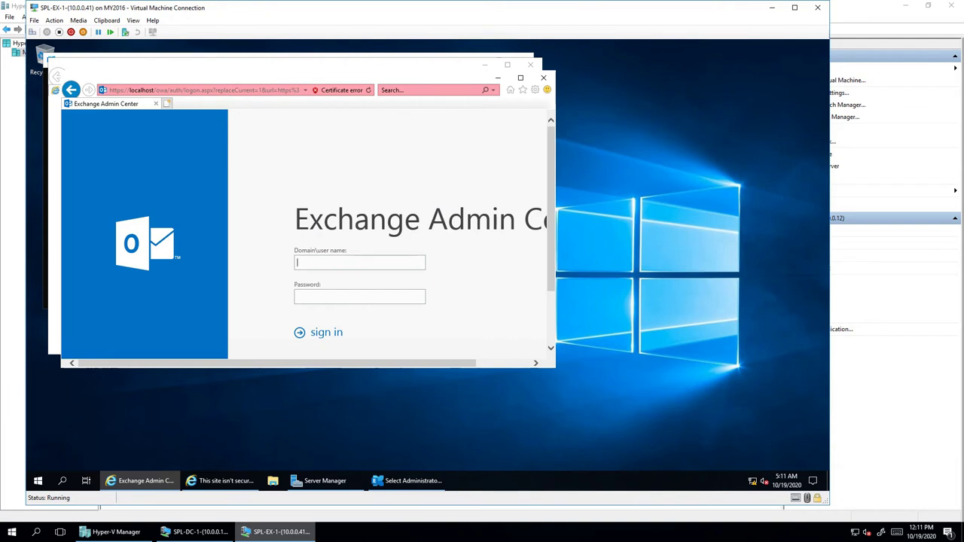
- Sign in to Exchange Admin Center as spl\administrator and accept saving the password
type("spl\\administrator")
key("Tab")
type("••••••••")
key("Return")
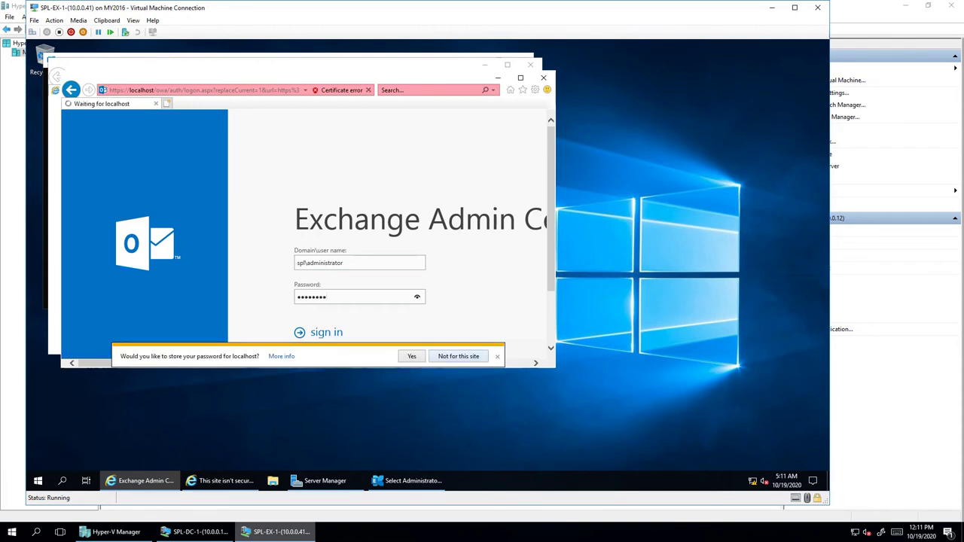
left_click(411, 356)
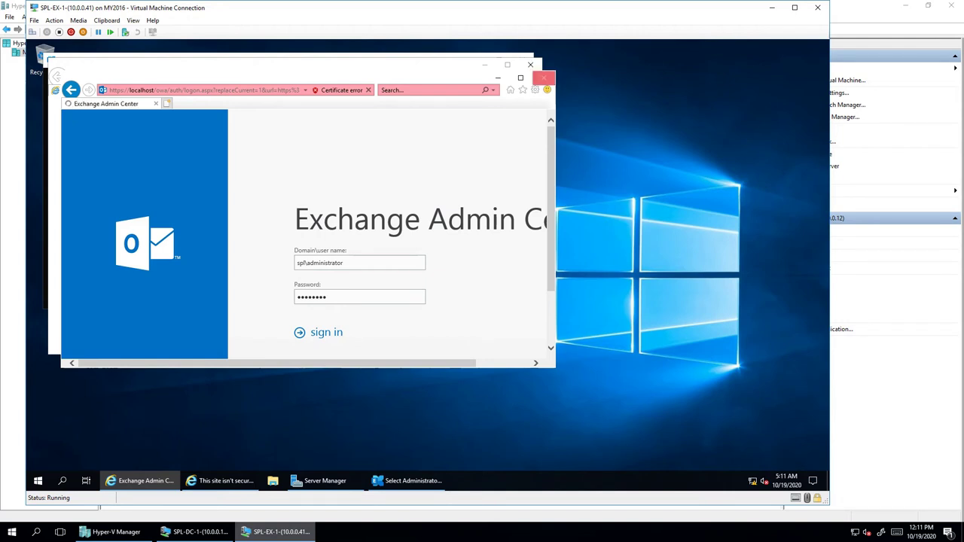
- Maximize the sign-in window, close the leftover not-secure window, and bring the shell forward
left_click(520, 77)
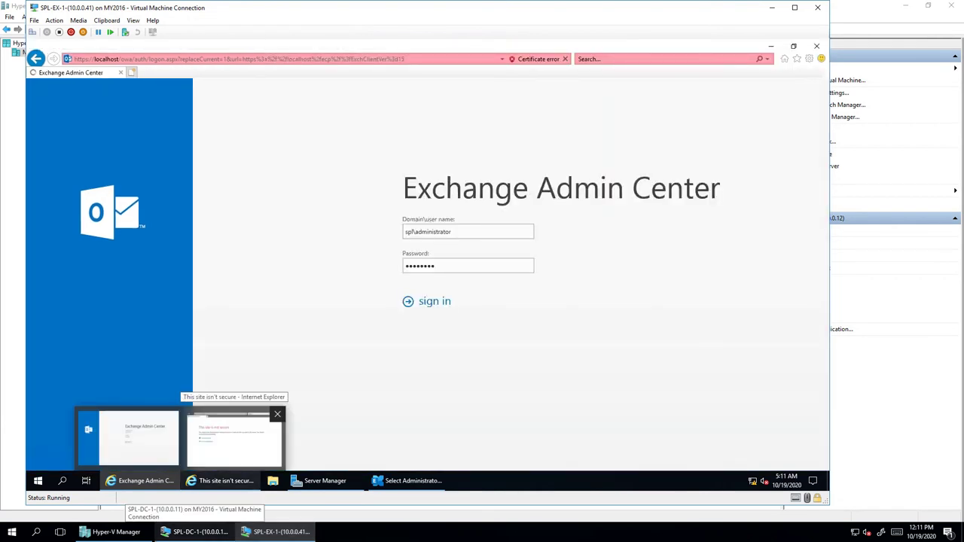
left_click(277, 414)
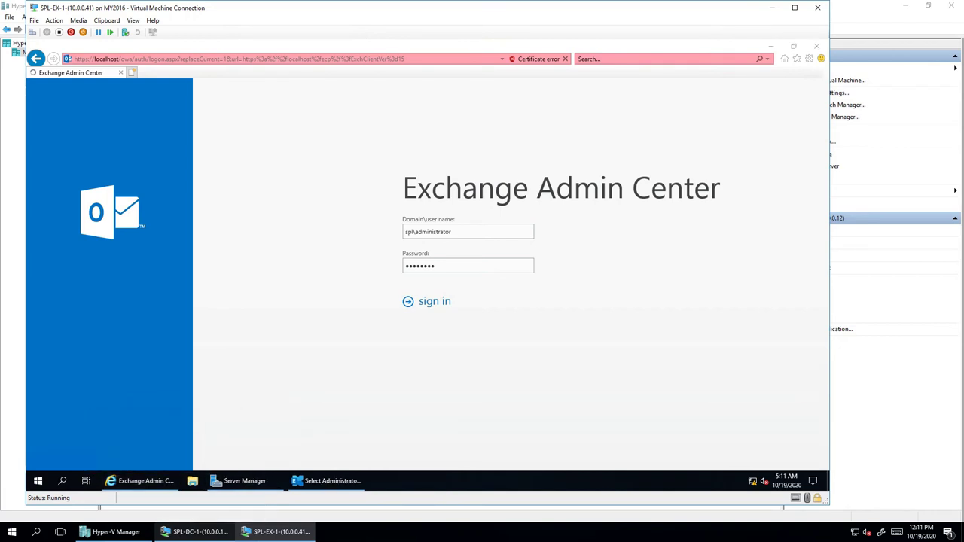
left_click(328, 481)
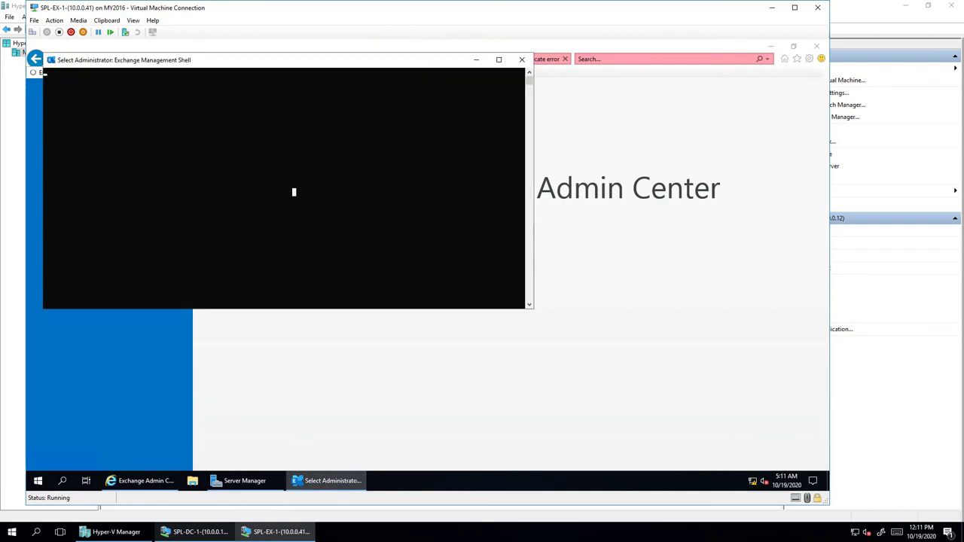
- Exit the shell's selection mode, minimize it, and switch to Hyper-V Manager on the host
key("Escape")
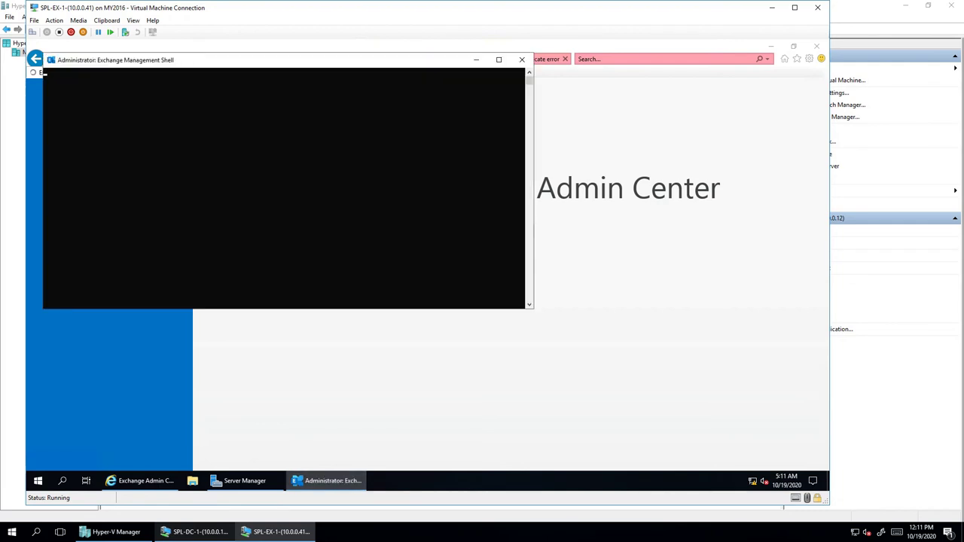
left_click(328, 480)
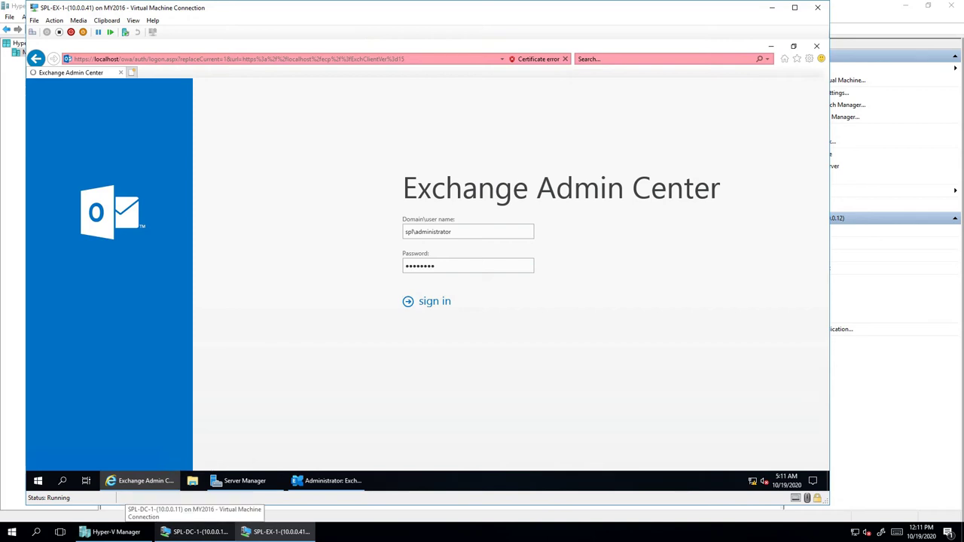
left_click(142, 481)
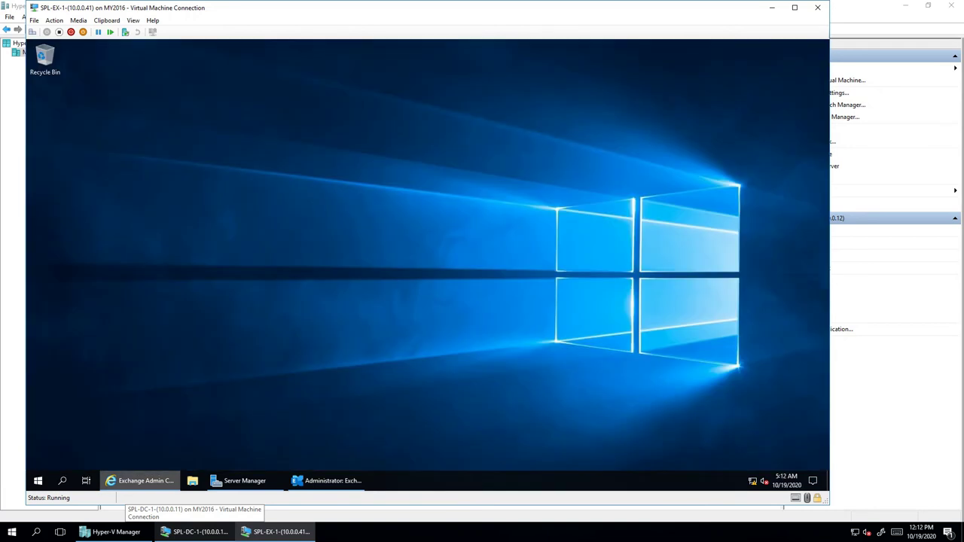
left_click(141, 480)
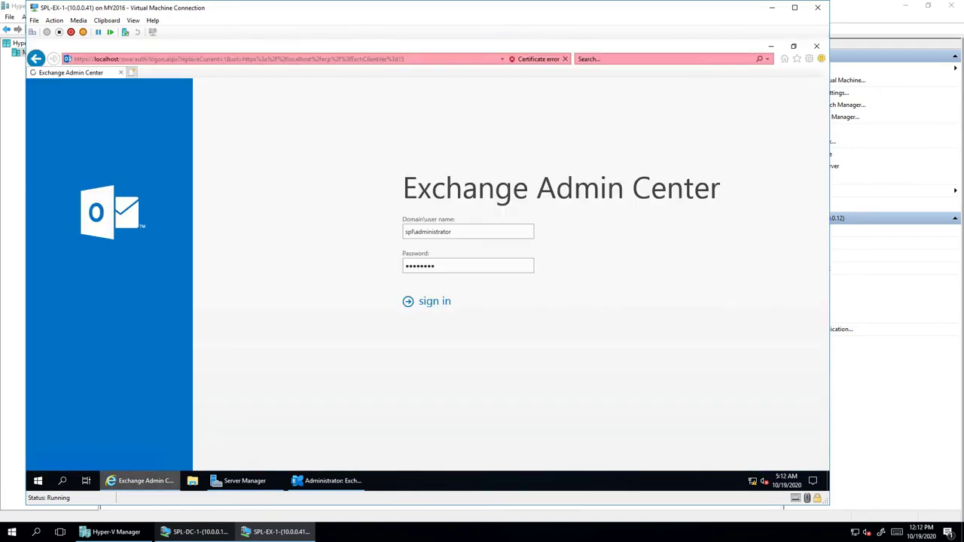
mouse_move(243, 480)
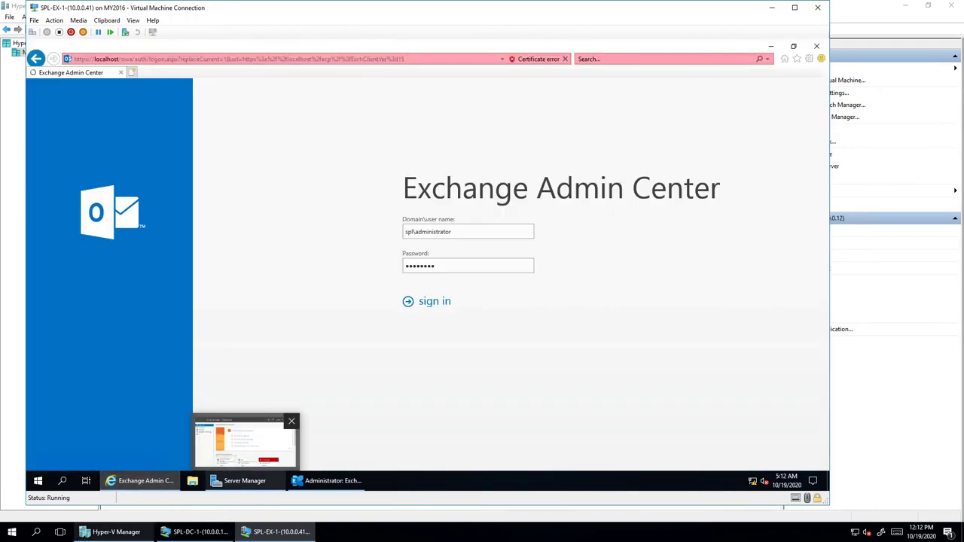
left_click(113, 532)
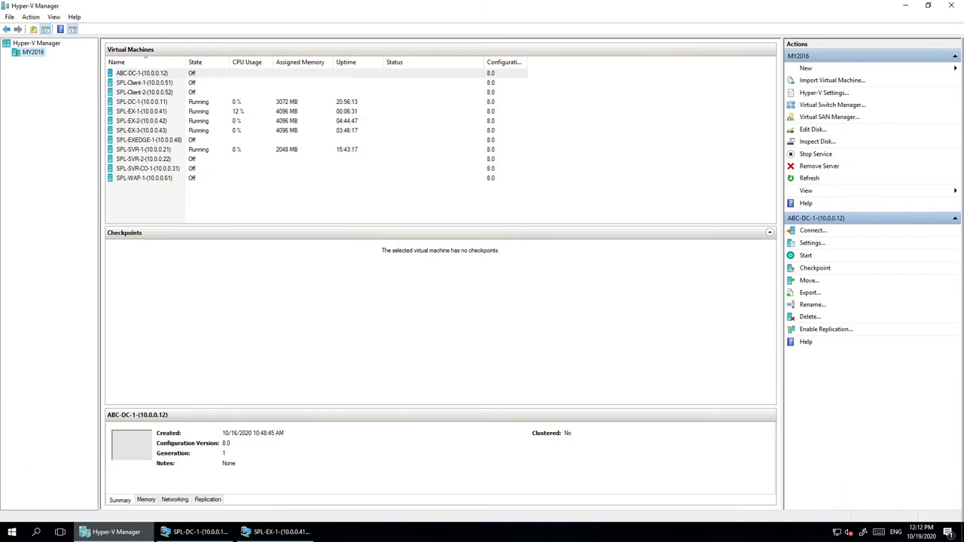
- Select SPL-EX-1 in Hyper-V Manager and return to its VM connection window
left_click(141, 110)
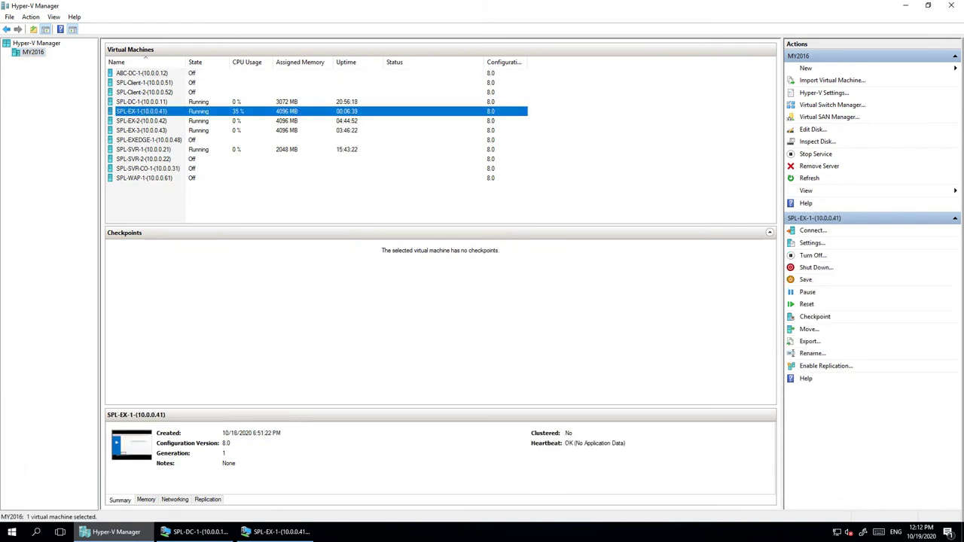
key("alt+Tab")
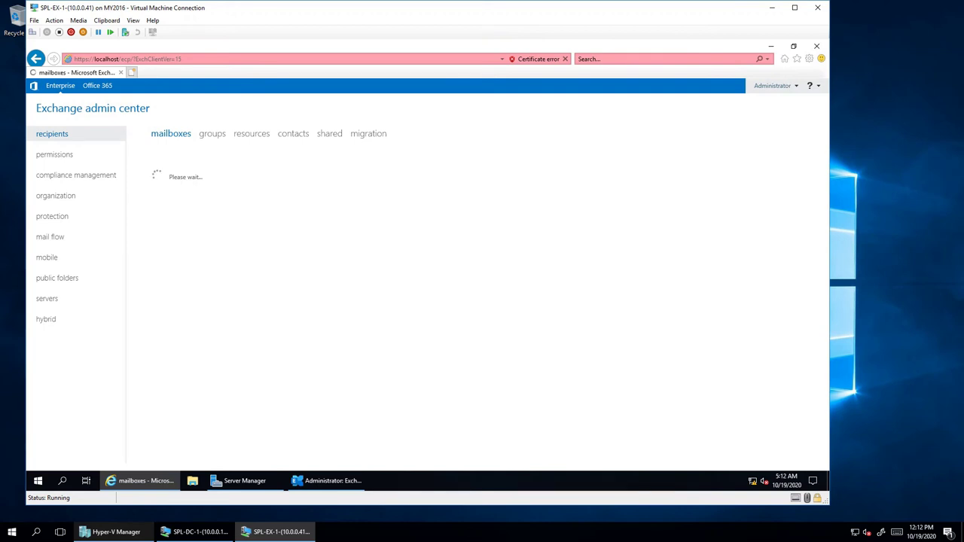
- Minimize and restore IE and the Management Shell while the mailboxes list loads
left_click(146, 481)
left_click(146, 480)
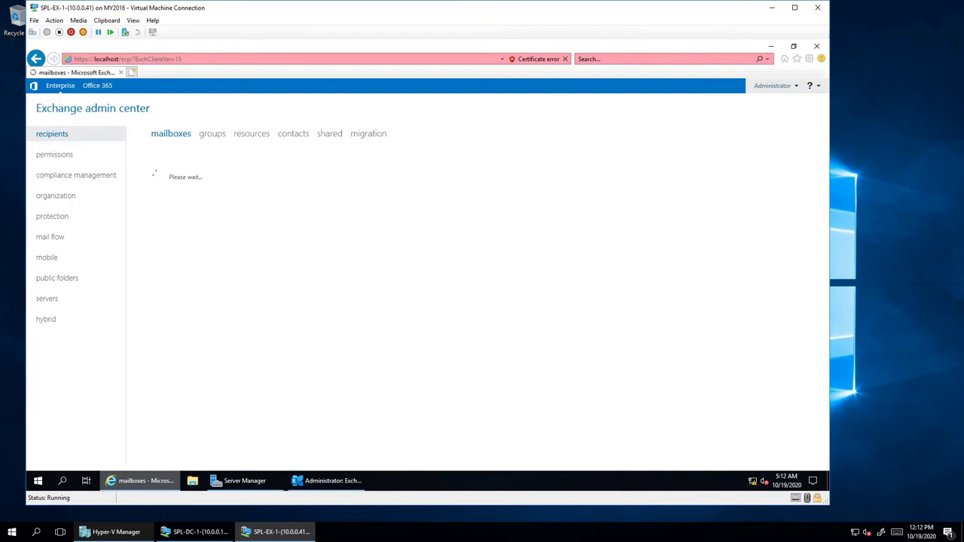
left_click(328, 480)
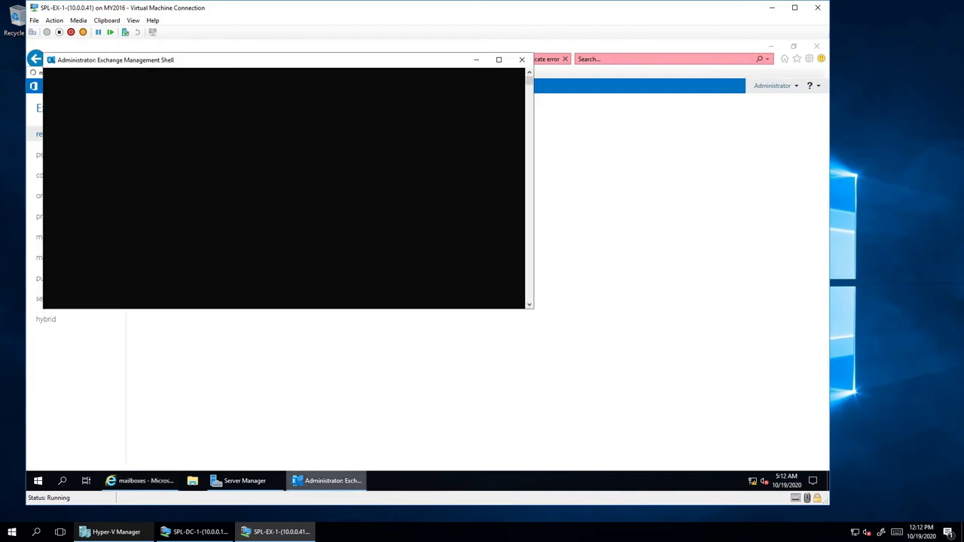
left_click(328, 481)
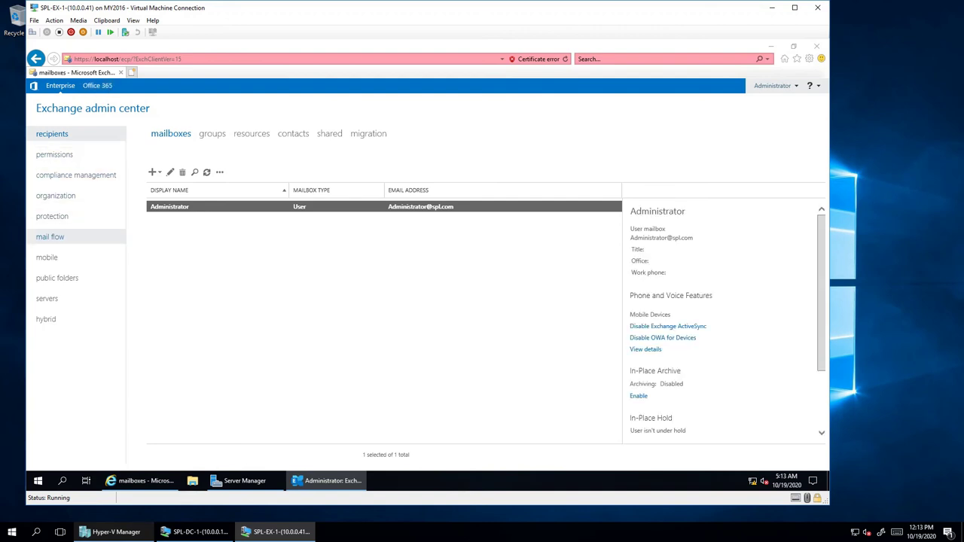
- Review the EX1 server and its mailbox database, then go back to recipients mailboxes
left_click(47, 299)
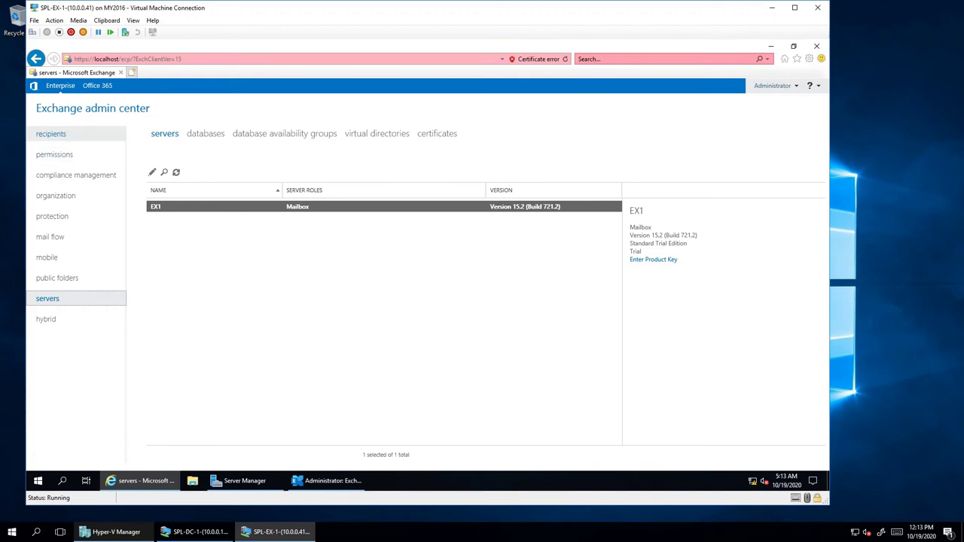
left_click(51, 133)
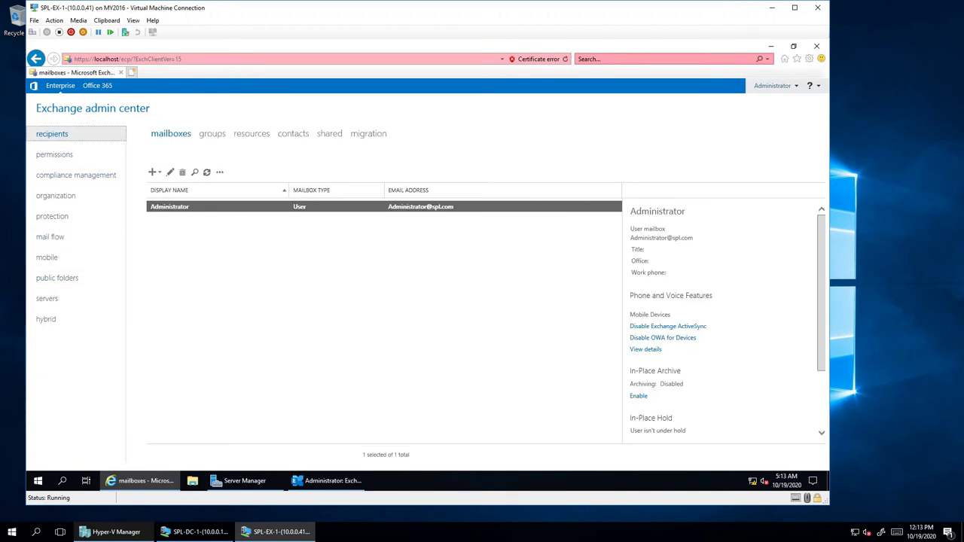
left_click(46, 298)
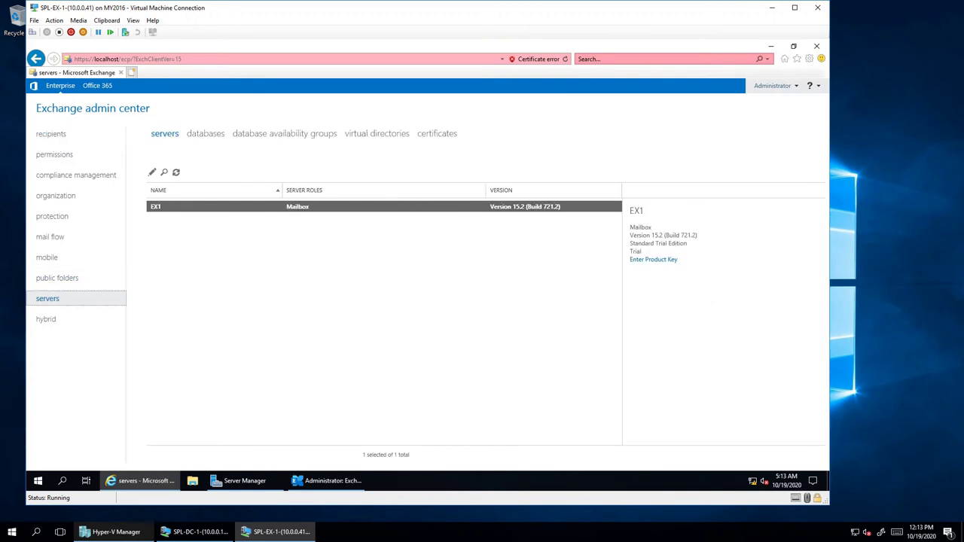
left_click(204, 133)
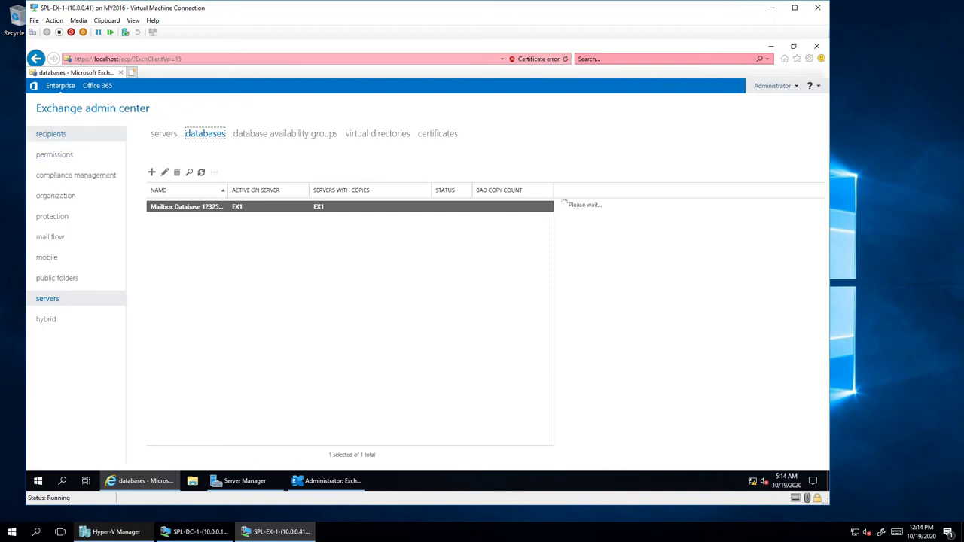
left_click(51, 133)
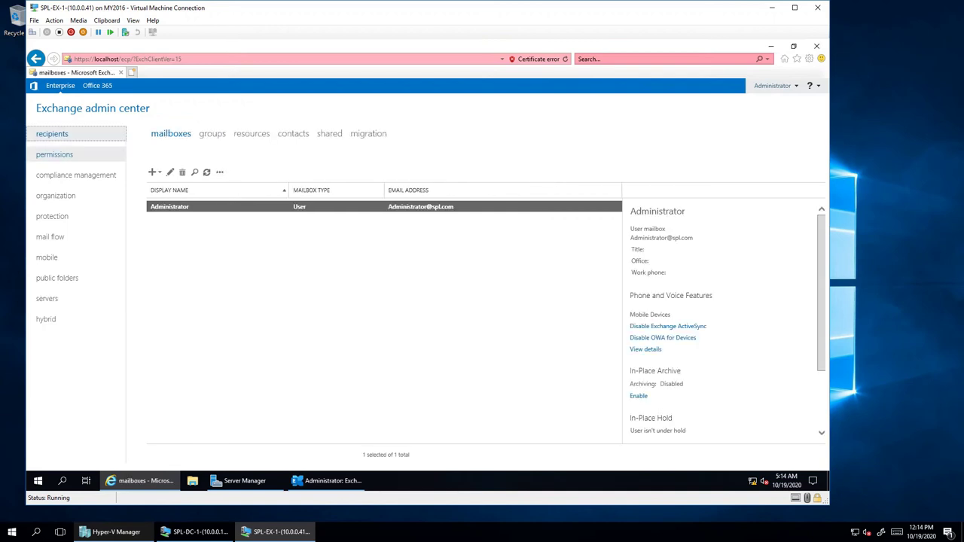
- Start a new User mailbox and open the Browse list of existing domain users
left_click(153, 172)
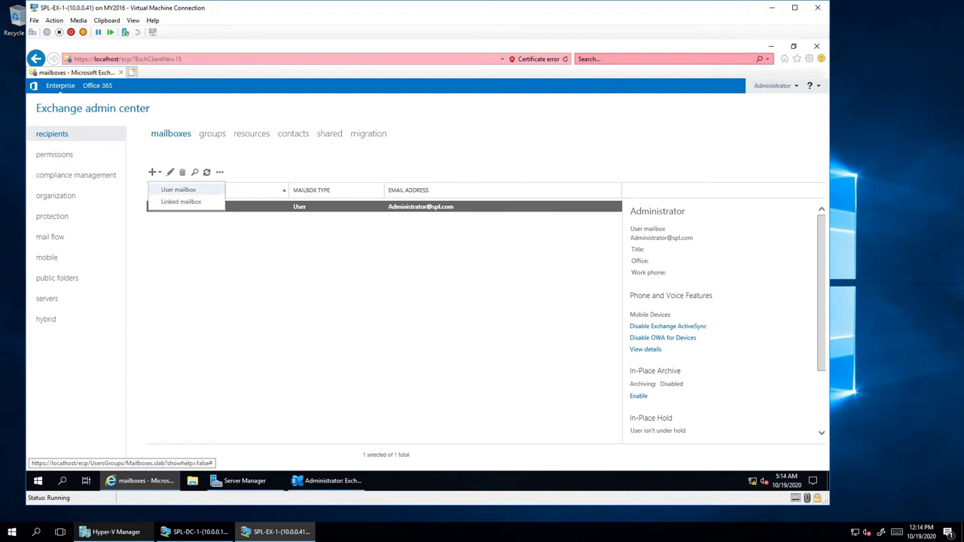
left_click(179, 190)
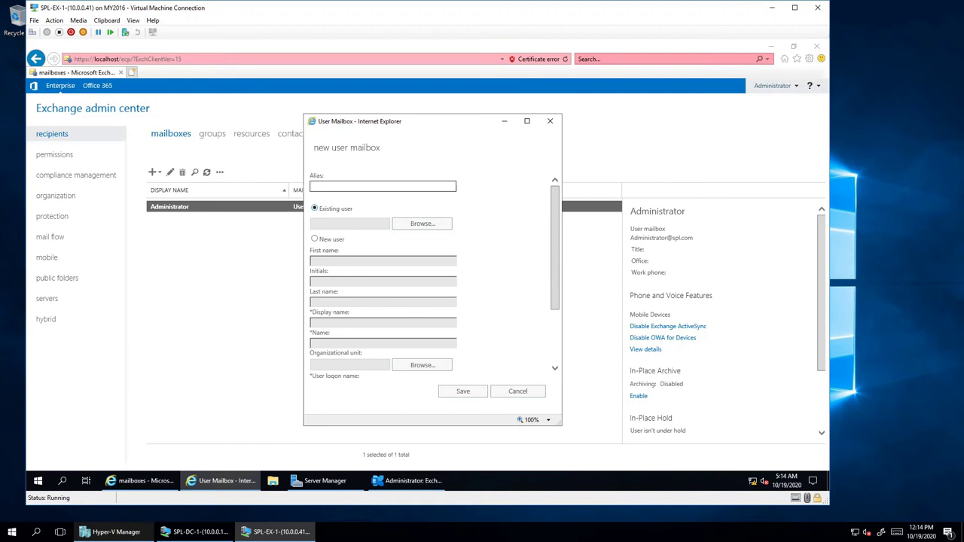
left_click(421, 224)
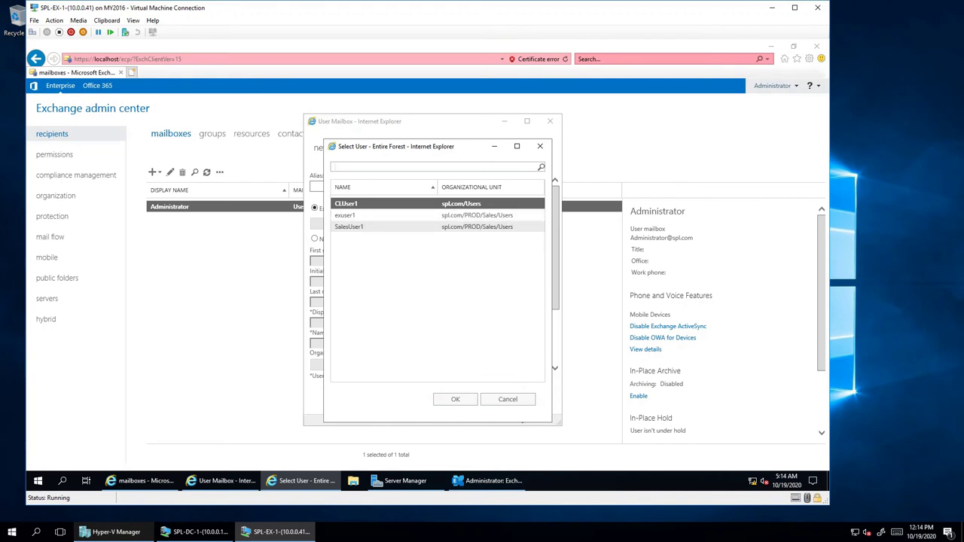
- Choose existing user exuser1 and paste exuser1 into the Alias field
left_click(346, 216)
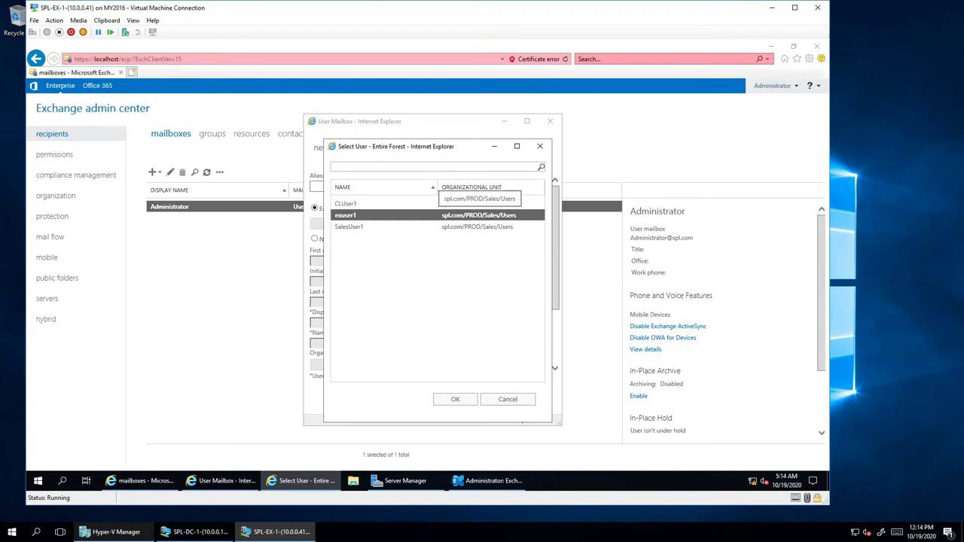
left_click(456, 399)
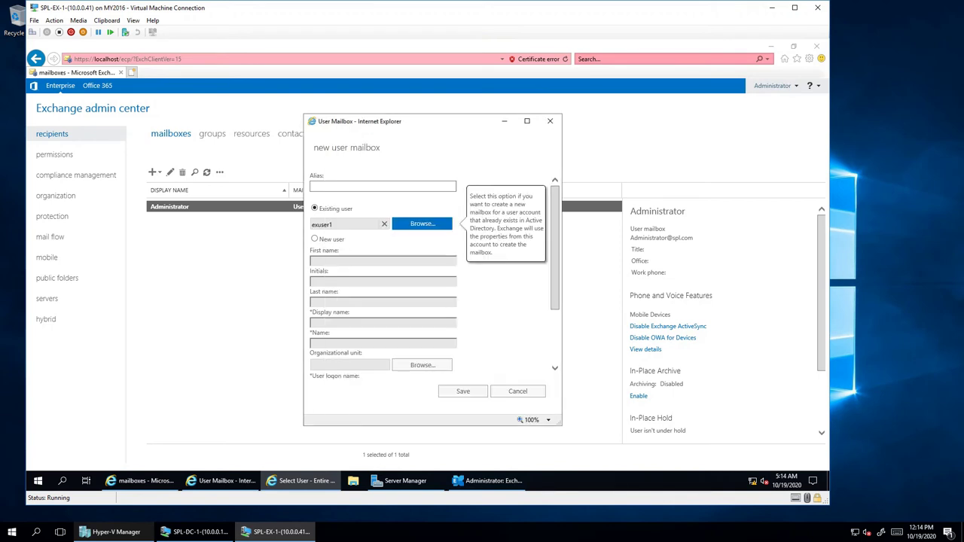
left_click(382, 186)
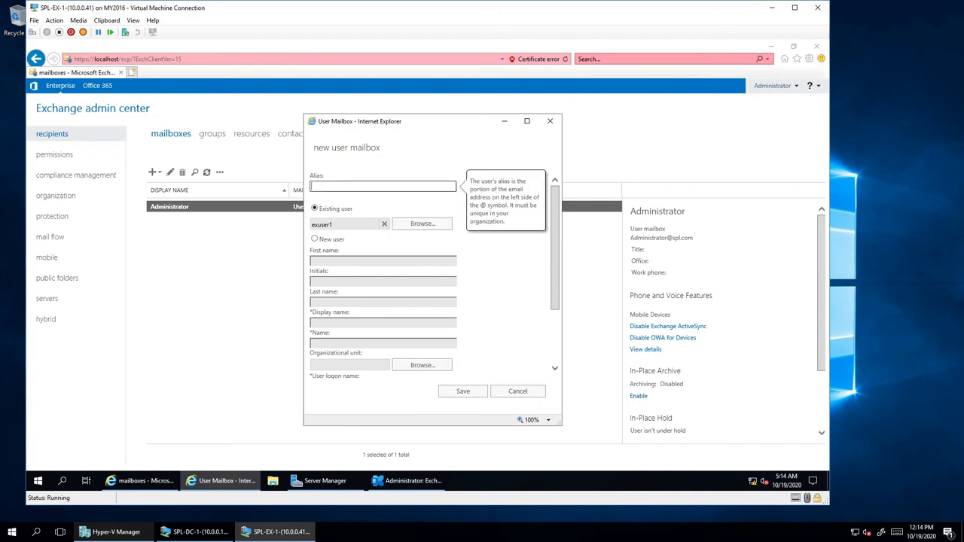
left_click(321, 225)
key("ctrl+c")
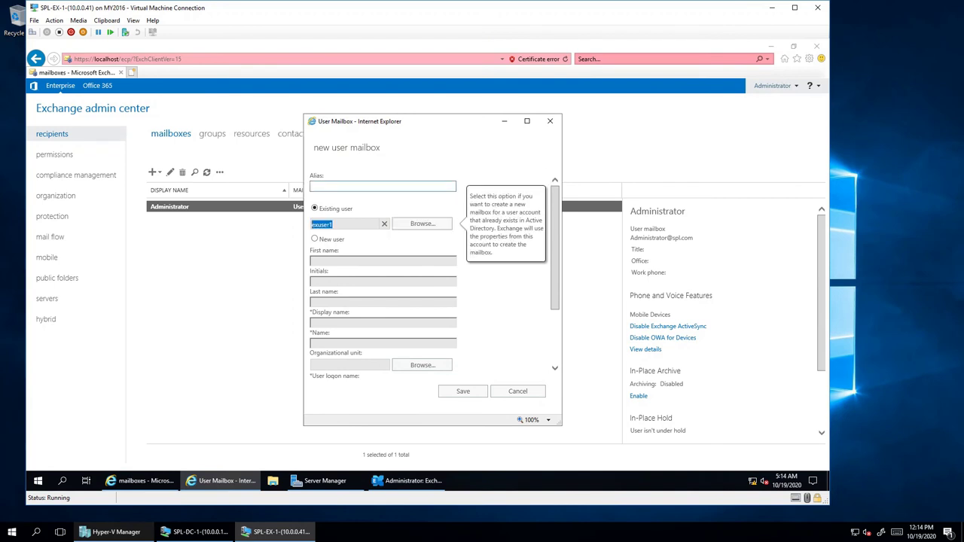
left_click(382, 186)
key("ctrl+v")
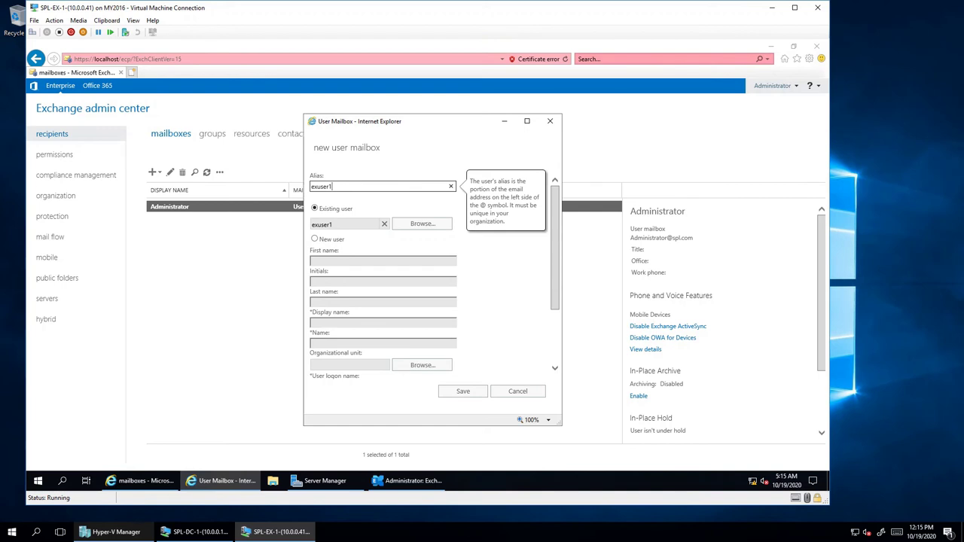
- Expand More options, leave the mailbox database unchosen, and save the mailbox
scroll(434, 271, "down", 3)
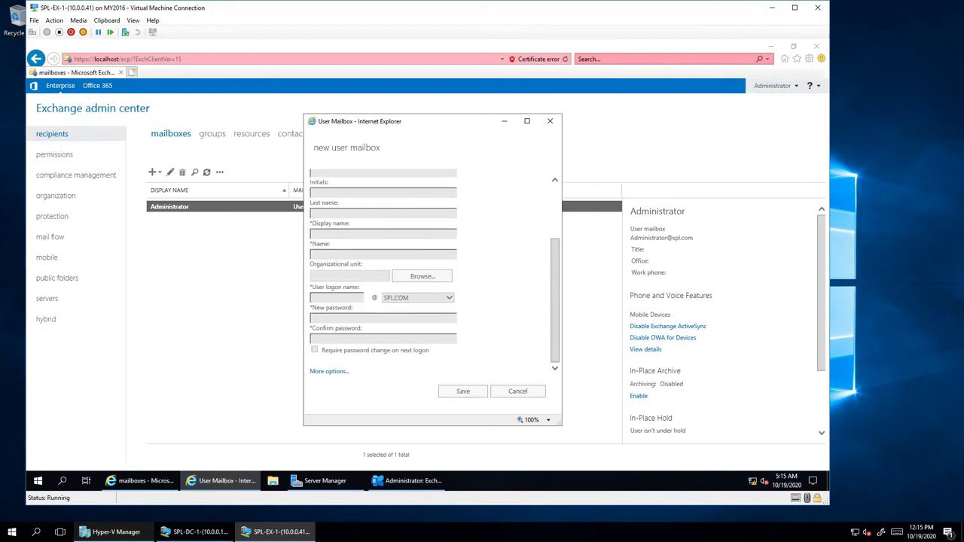
left_click(329, 370)
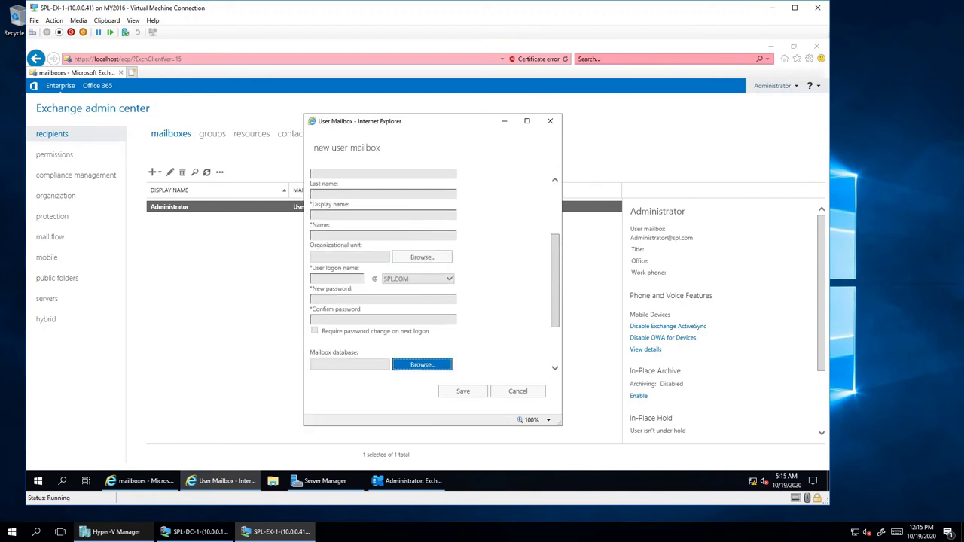
scroll(433, 274, "down", 2)
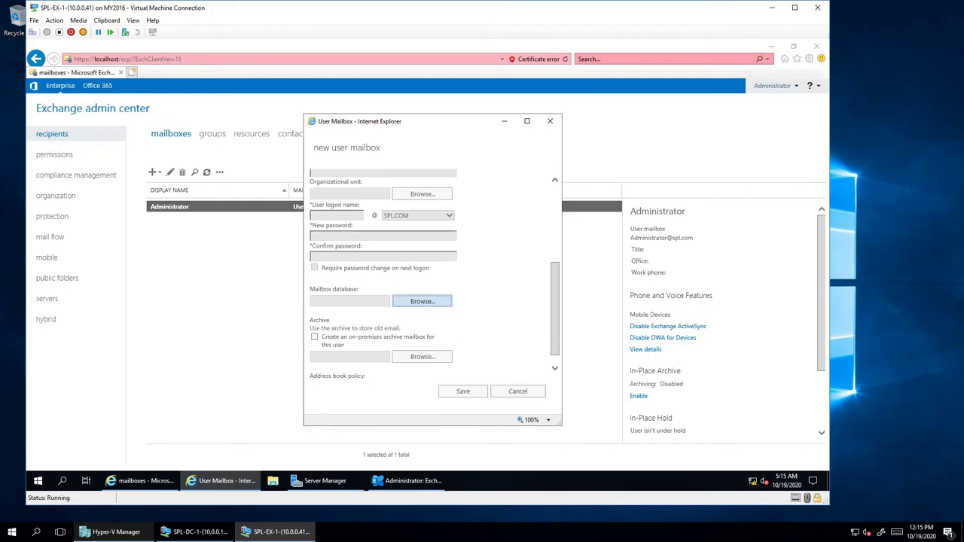
key("Return")
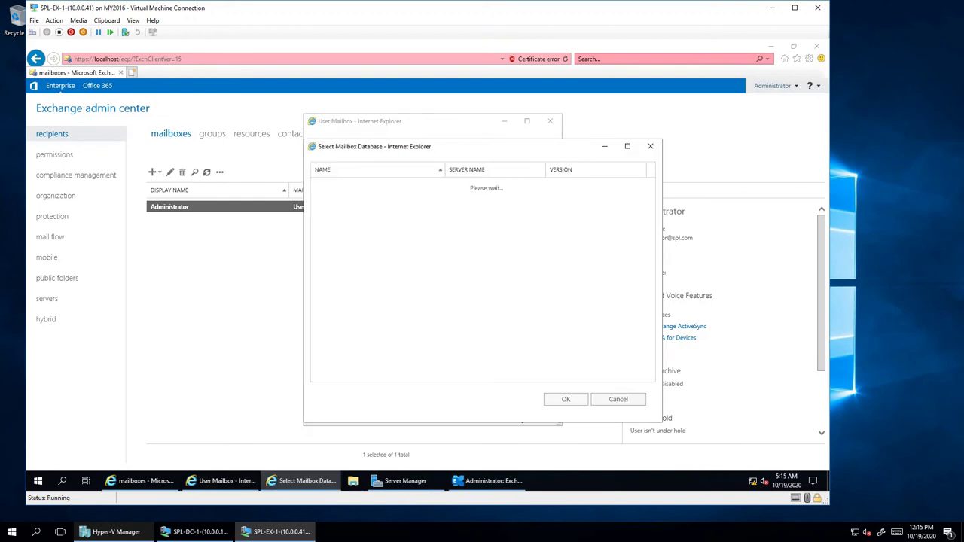
left_click(650, 146)
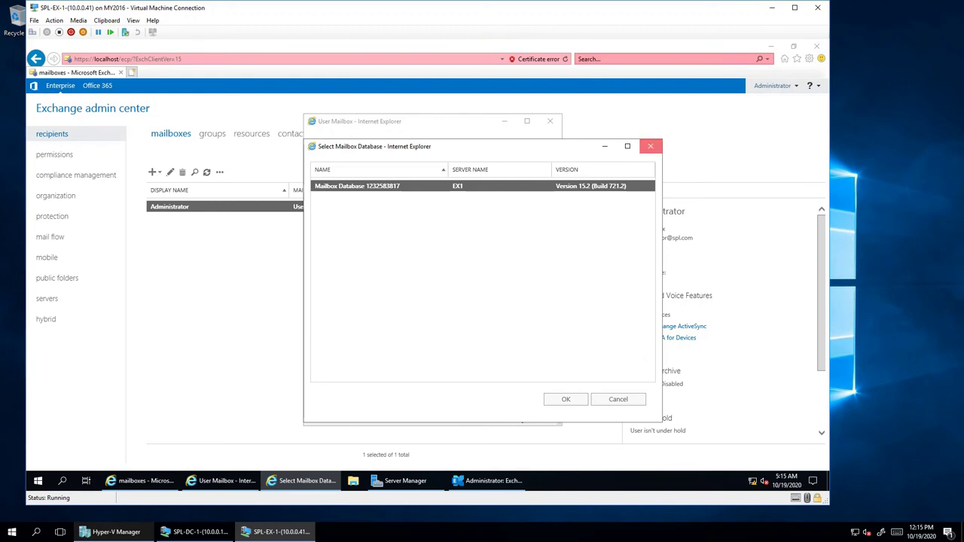
scroll(384, 271, "up", 5)
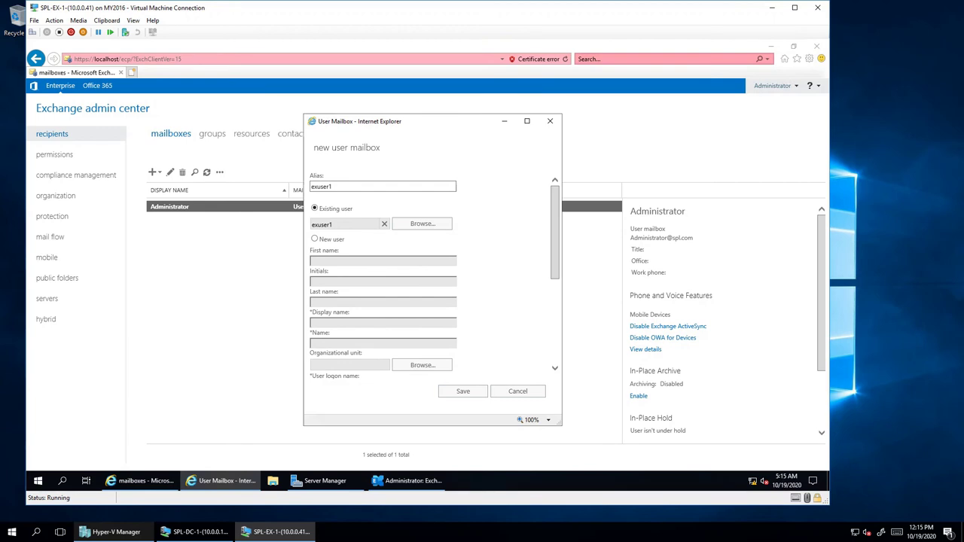
left_click(462, 391)
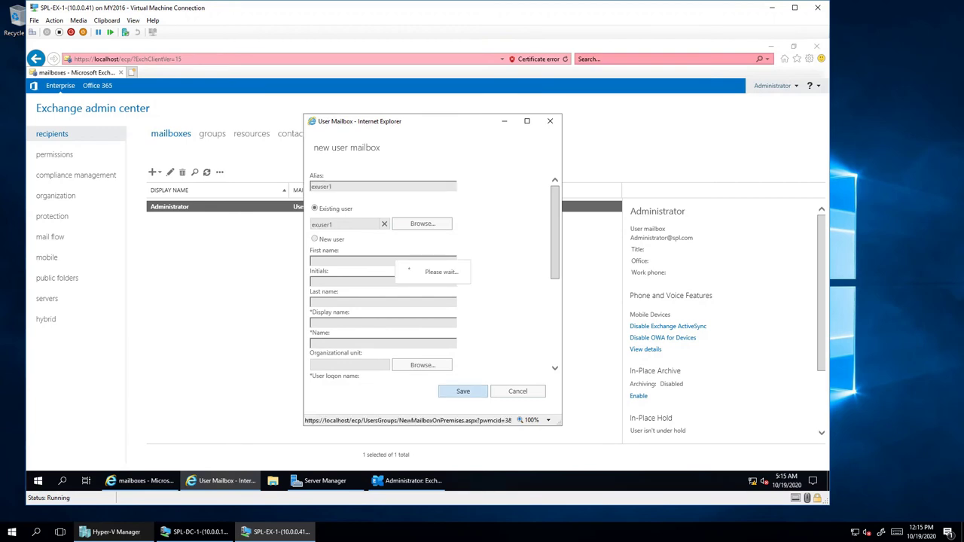
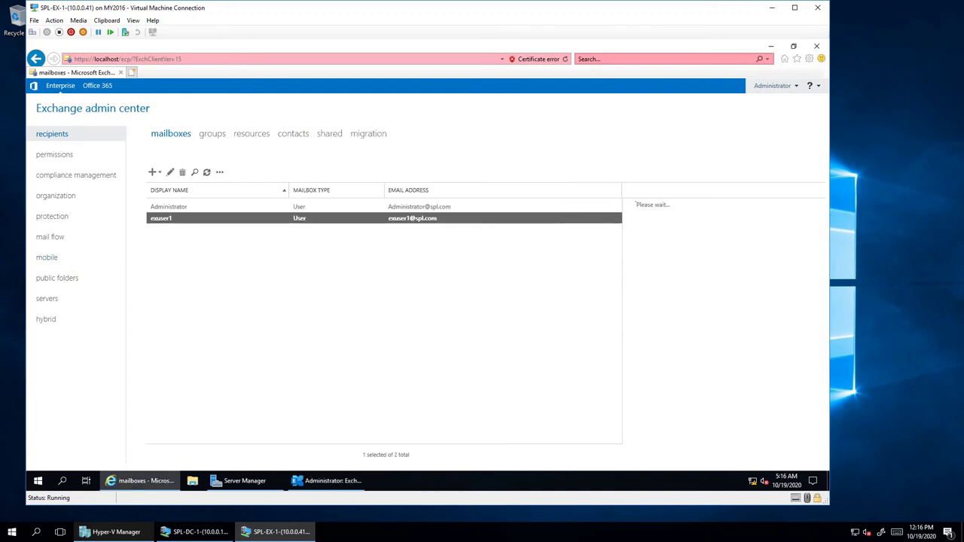
- Start a new user mailbox with alias exuser2 for a new user, copying exuser2 into First name
left_click(152, 171)
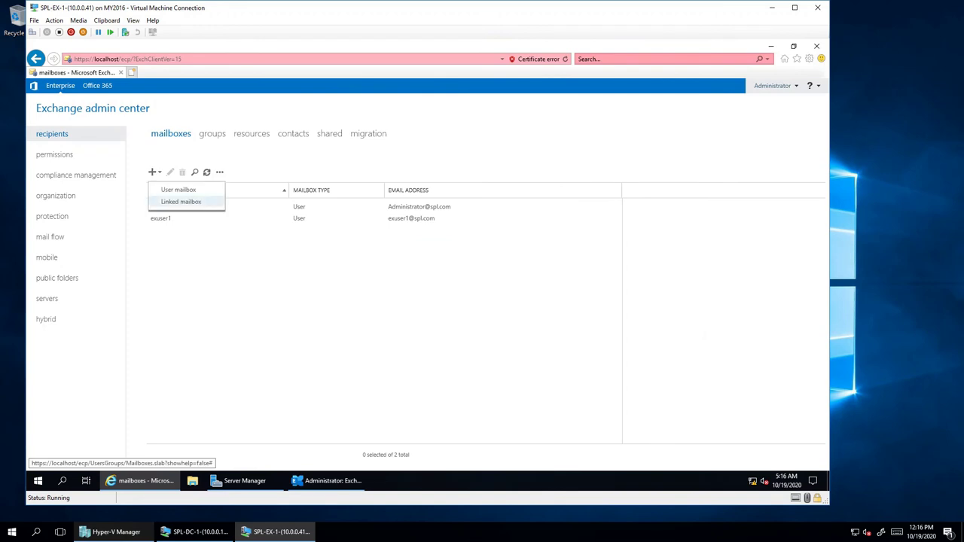
left_click(179, 189)
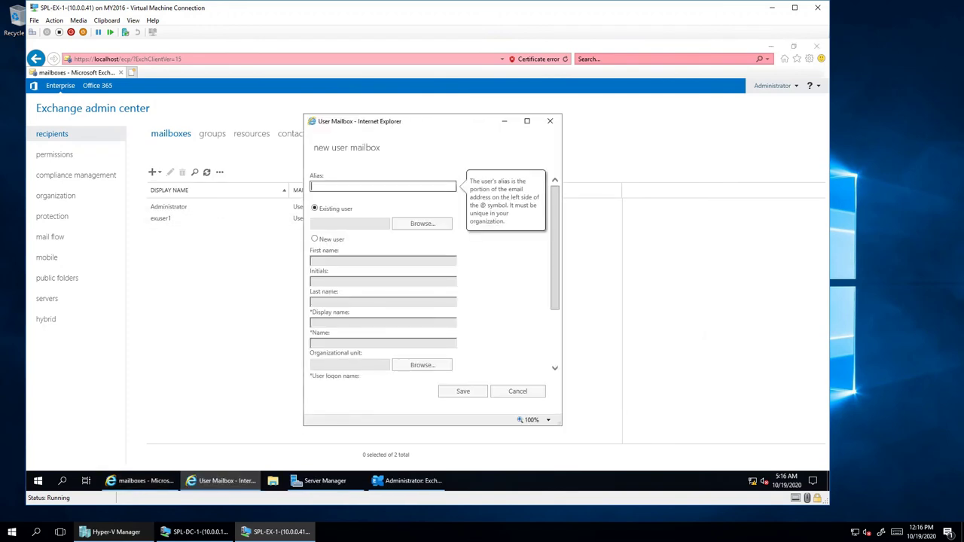
type("exuser2")
left_click(315, 239)
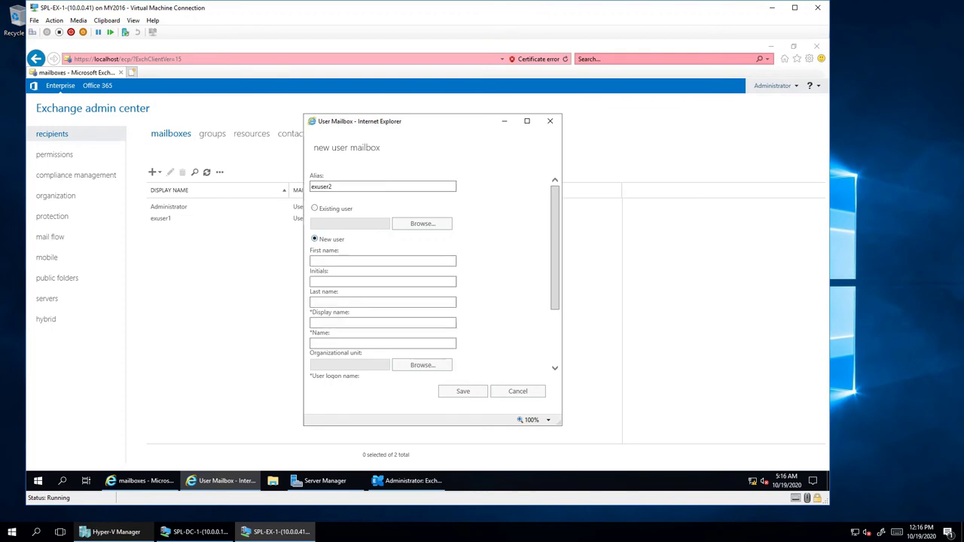
key("shift+Tab")
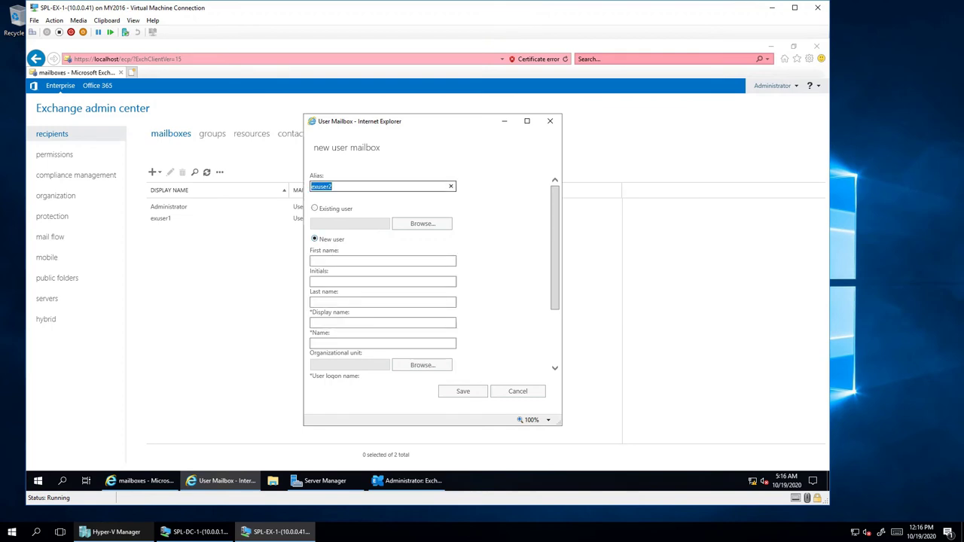
key("ctrl+c")
key("Tab")
key("Tab")
key("ctrl+v")
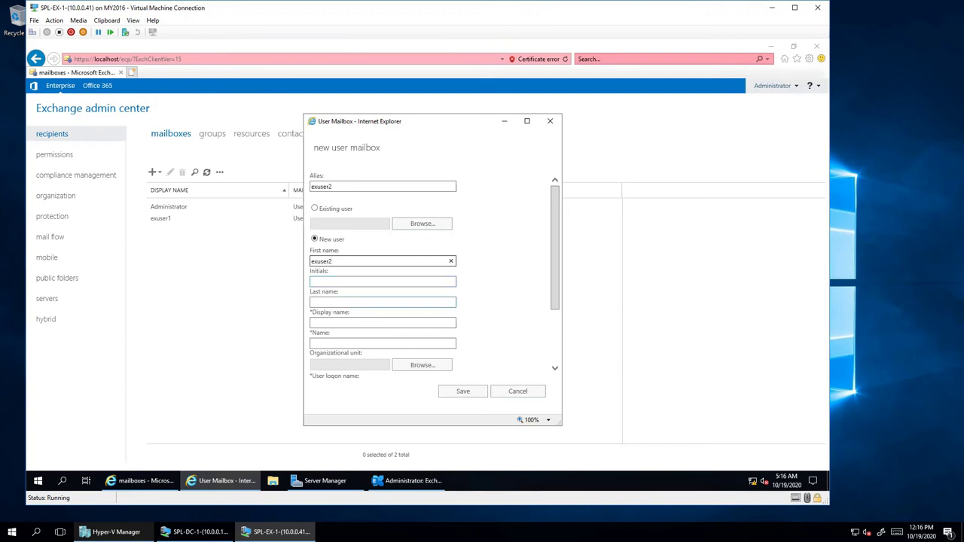
key("Tab")
key("Tab")
- Set the user logon name to exuser2 and enter and confirm the account password
scroll(430, 279, "down", 2)
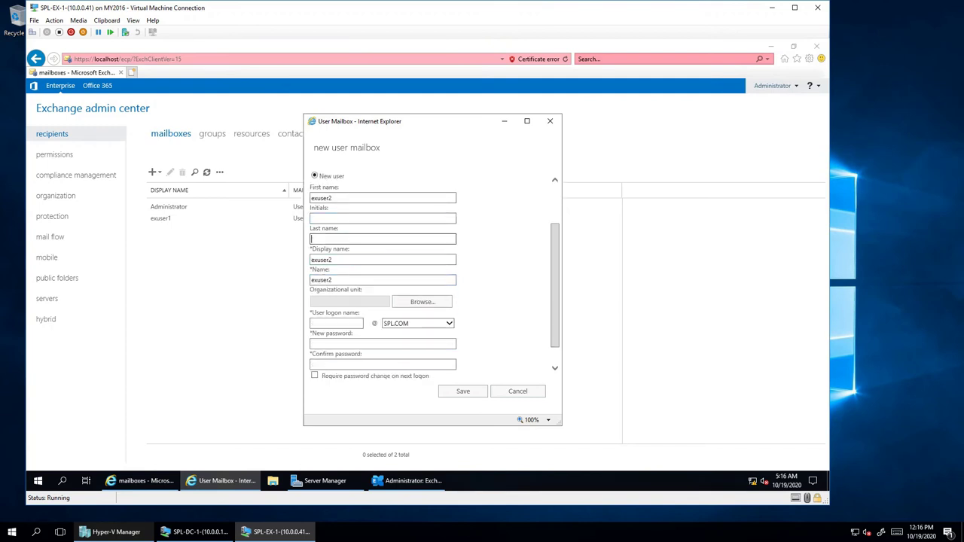
left_click(336, 323)
key("ctrl+v")
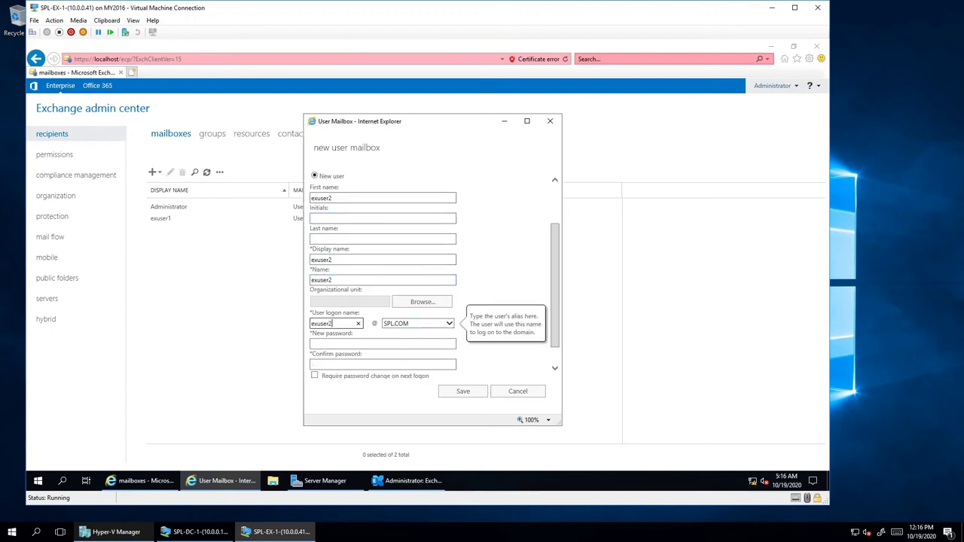
key("Tab")
key("Tab")
type("P@ssw0r")
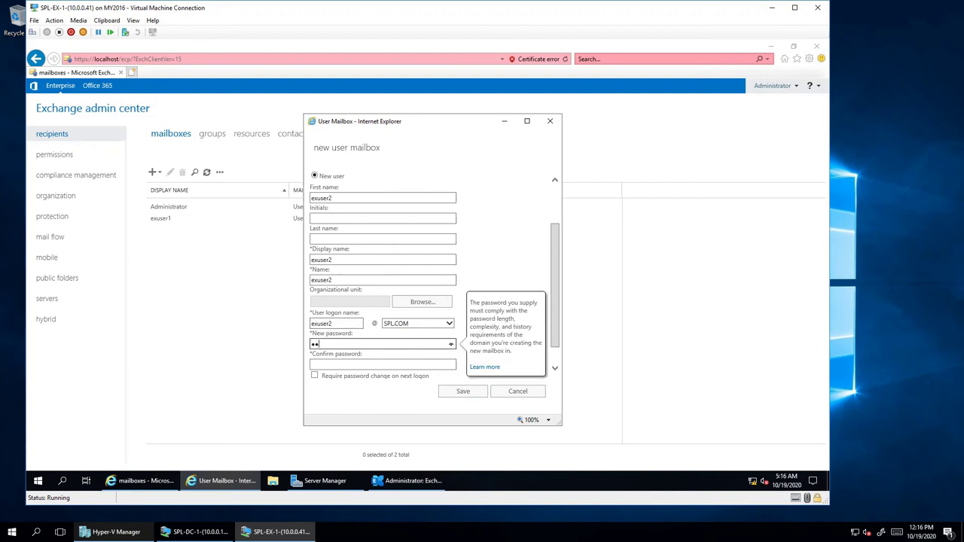
type("d")
key("Tab")
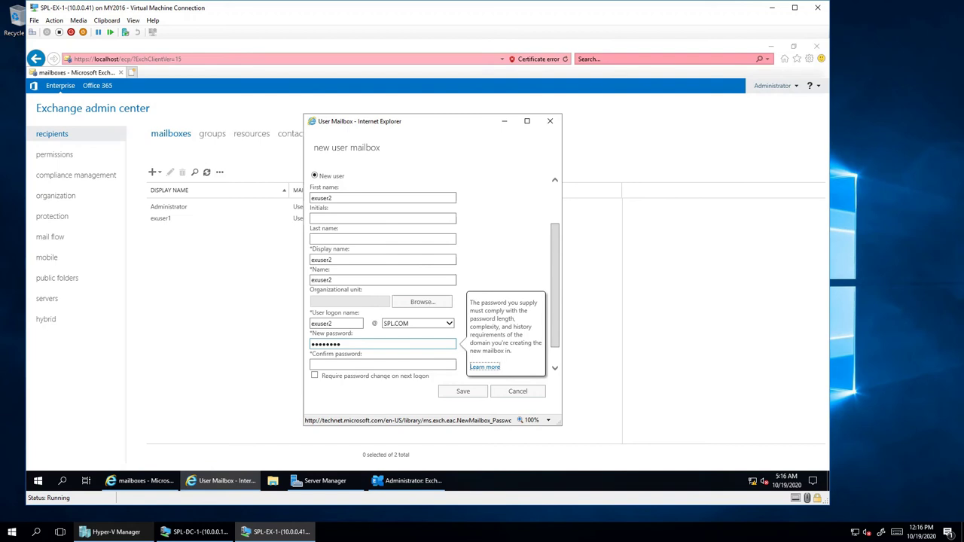
key("Tab")
type("P@s")
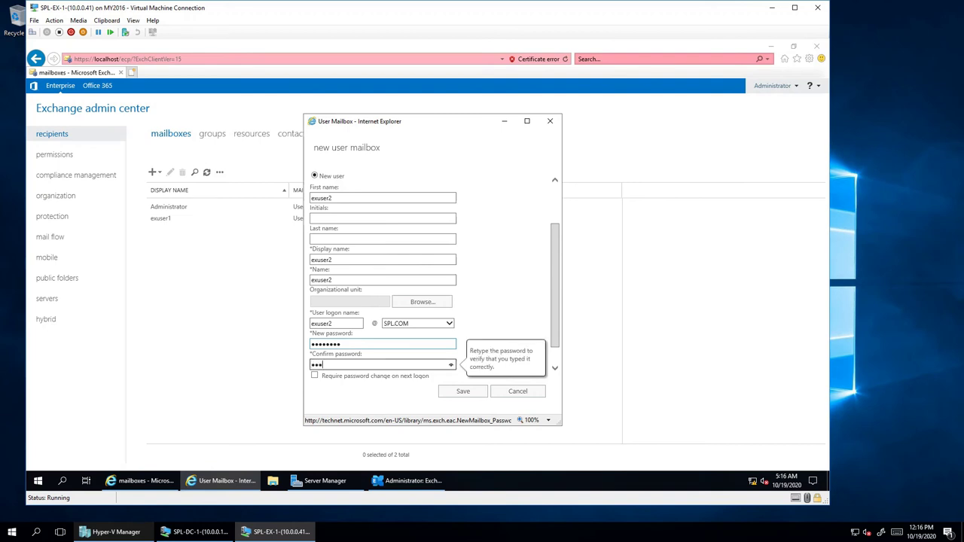
type("sw0rd")
scroll(434, 274, "down", 1)
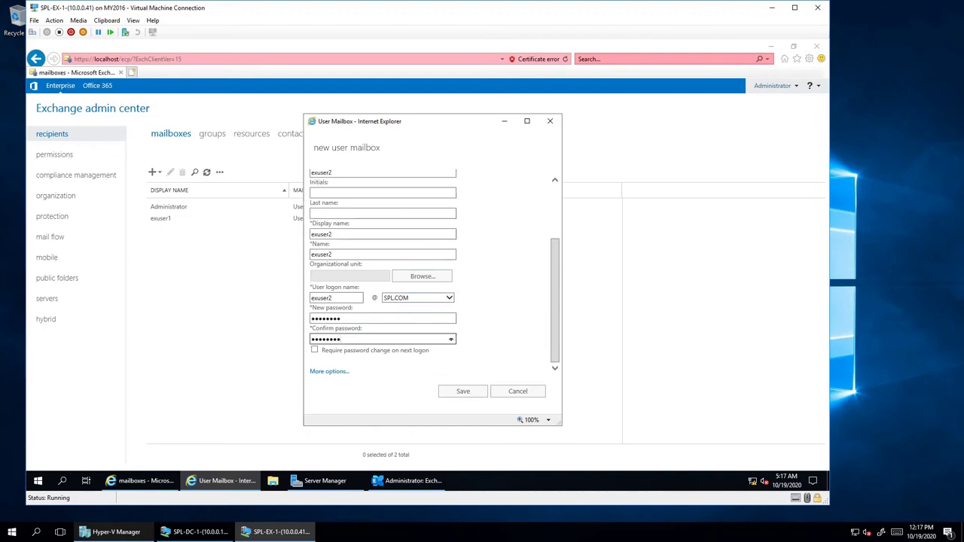
- Place exuser2 in the PROD/Sales/Users organizational unit and save the mailbox
left_click(422, 276)
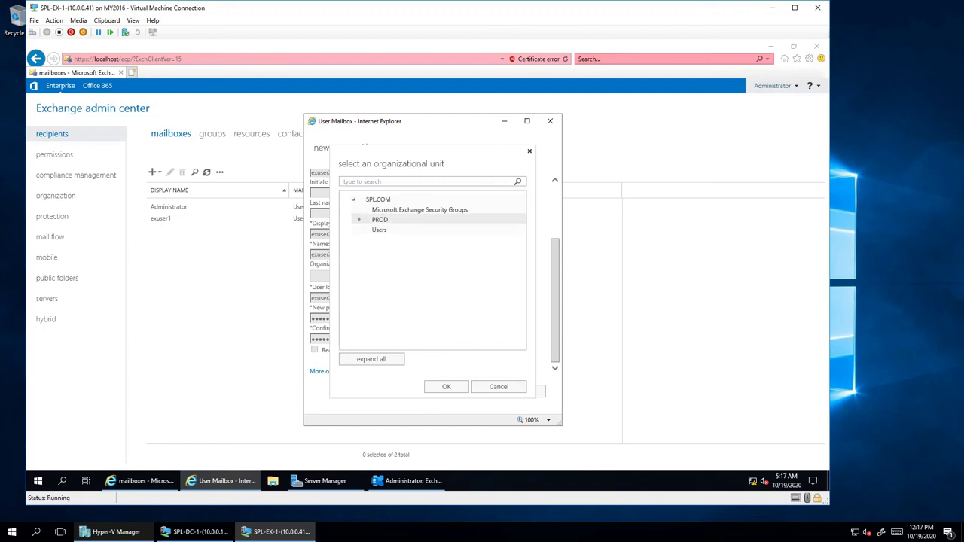
left_click(359, 219)
left_click(365, 230)
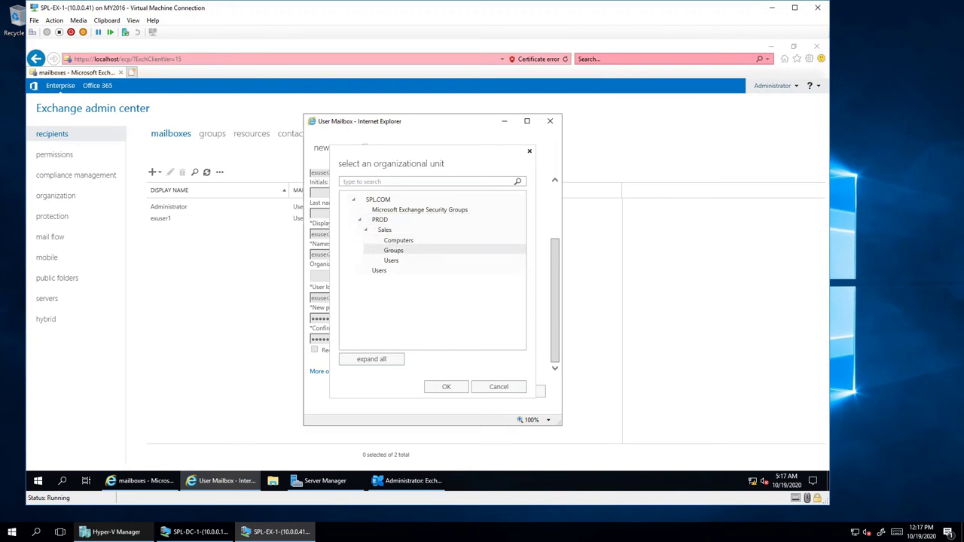
left_click(391, 259)
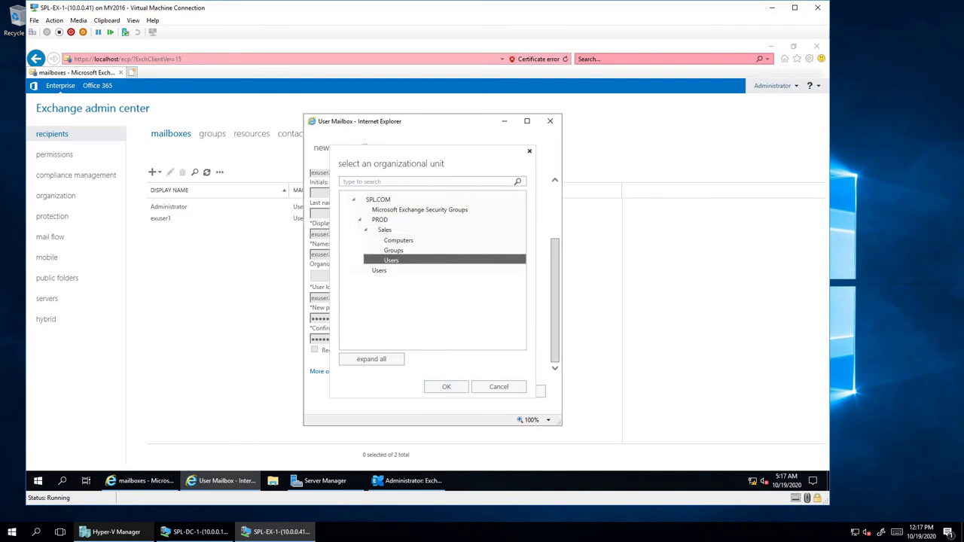
left_click(446, 386)
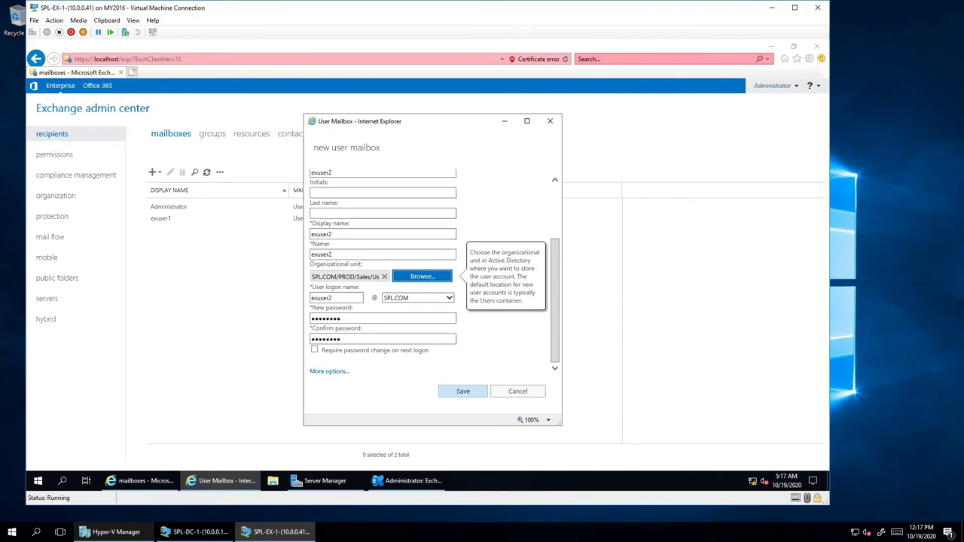
left_click_drag(337, 276, 381, 277)
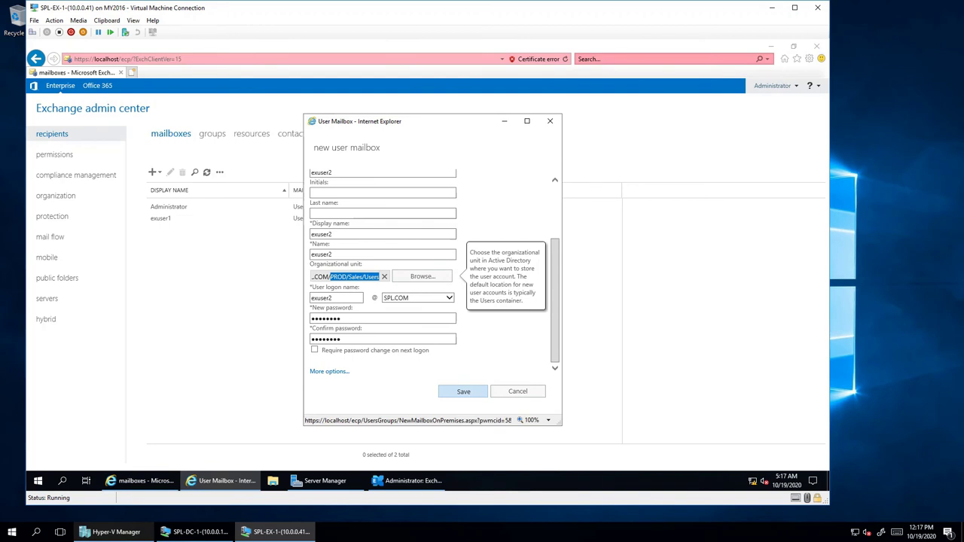
left_click(463, 391)
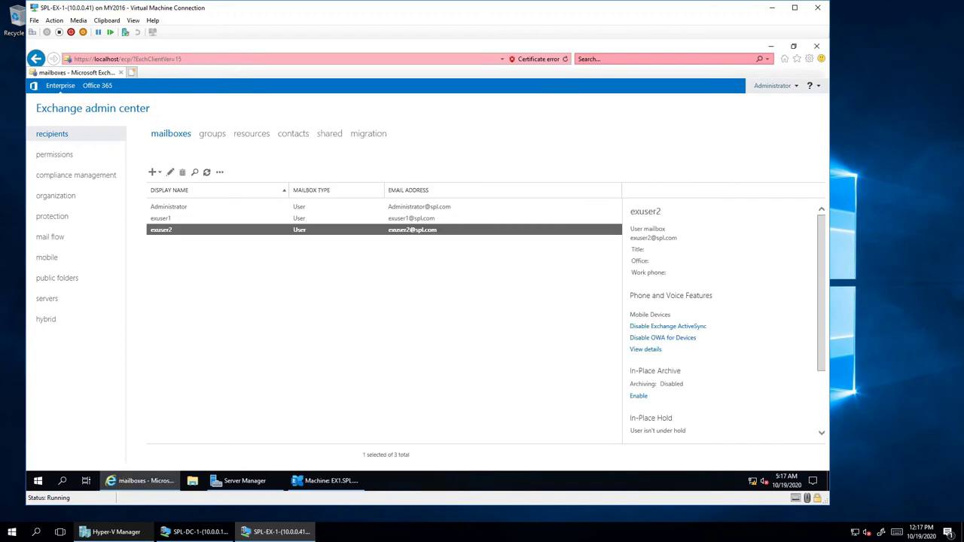
- From the groups list, begin a distribution group with SALES_ALL as display name and alias
left_click(212, 133)
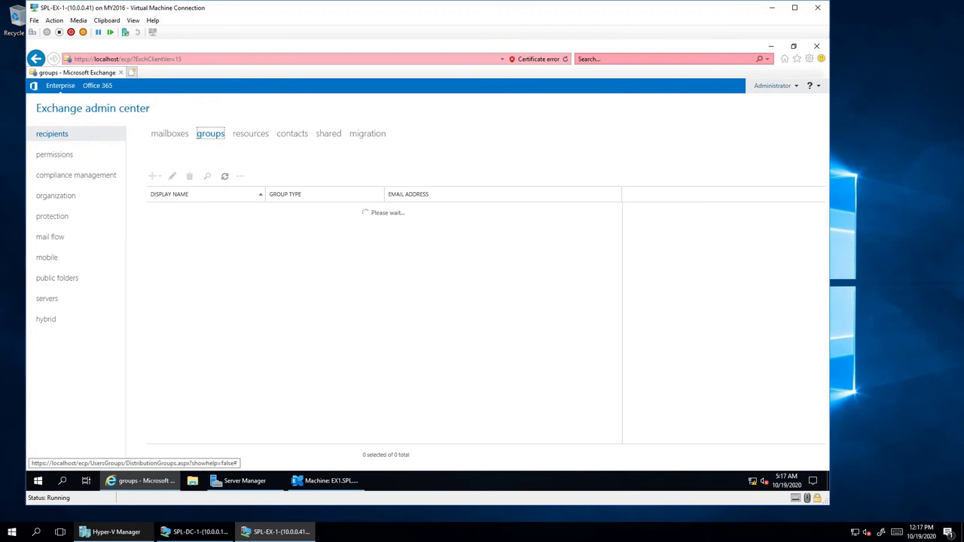
left_click(154, 175)
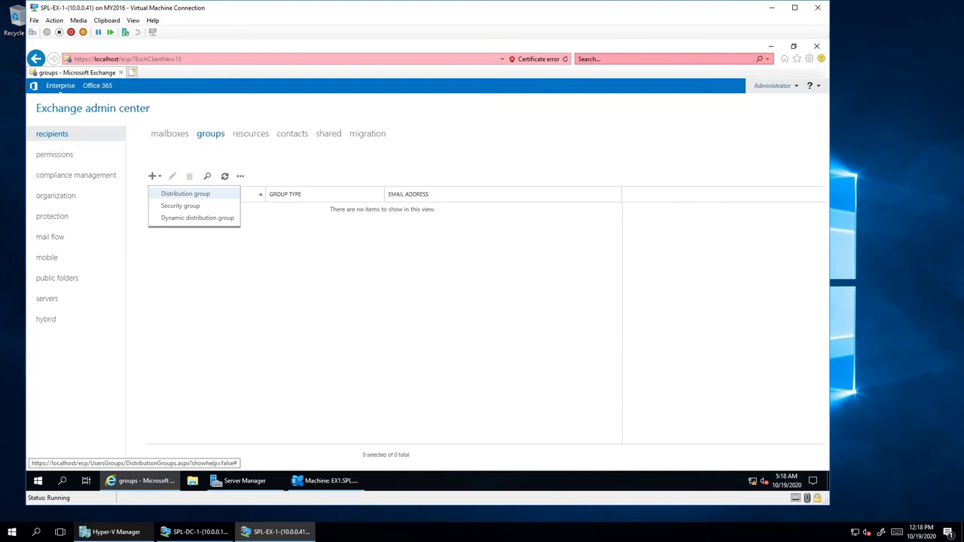
left_click(185, 193)
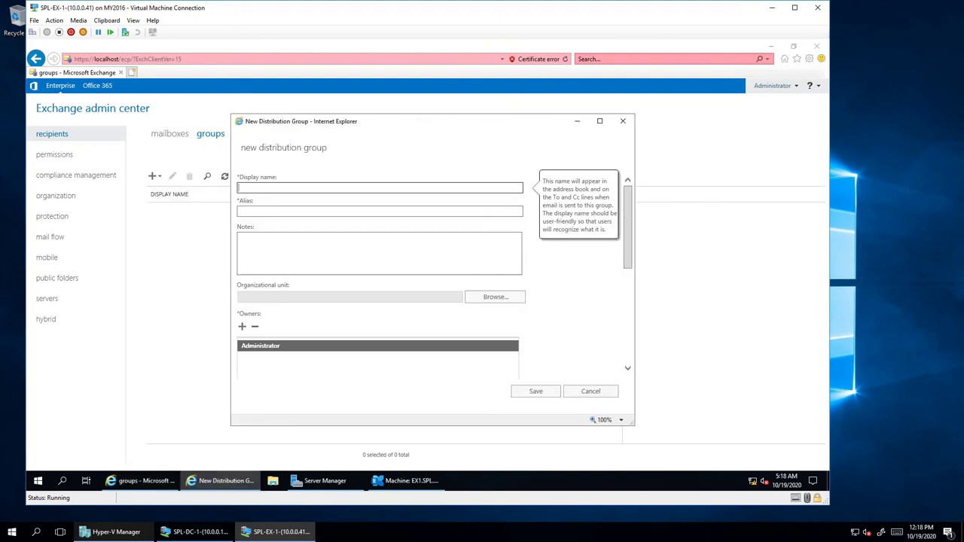
type("SALES_ALL")
key("ctrl+a")
key("Tab")
key("ctrl+v")
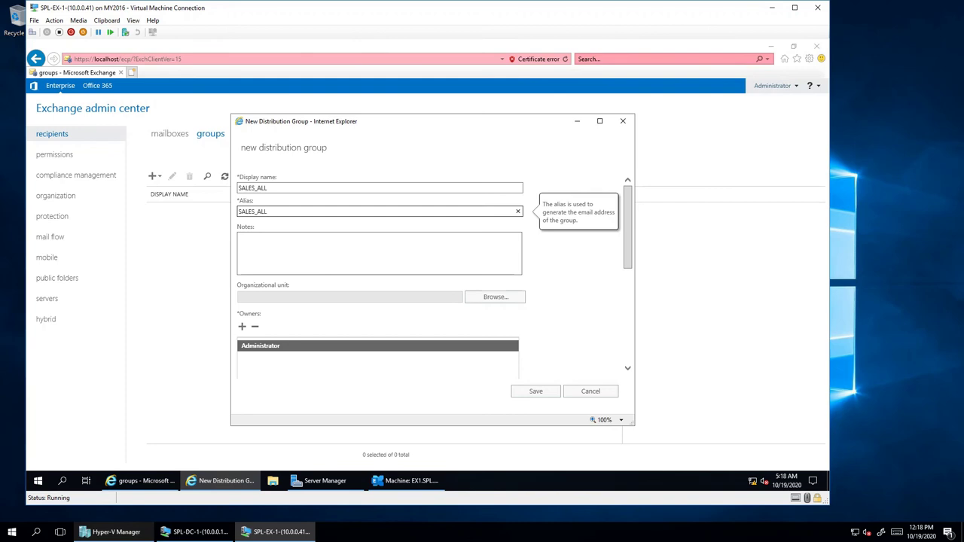
- Set the group's organizational unit to PROD/Sales/Groups
left_click(496, 297)
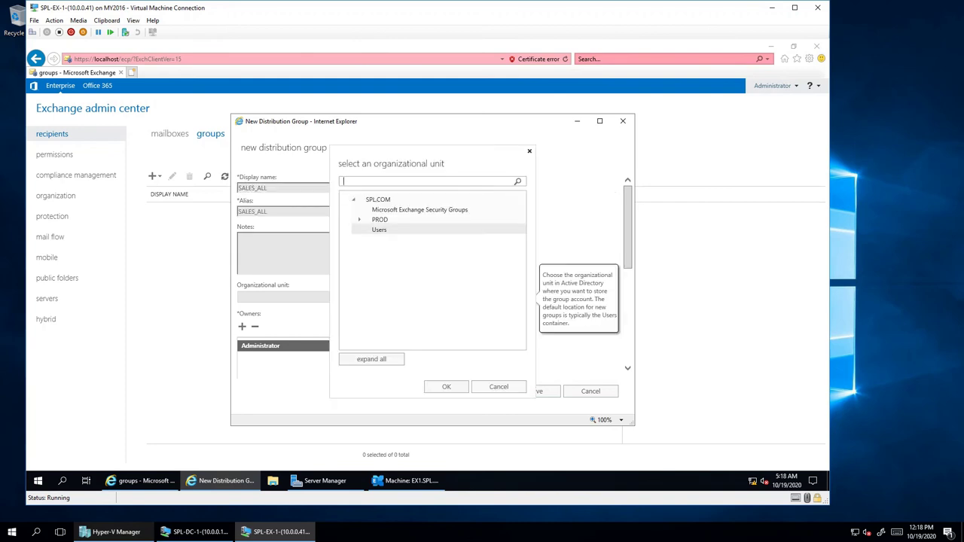
left_click(380, 220)
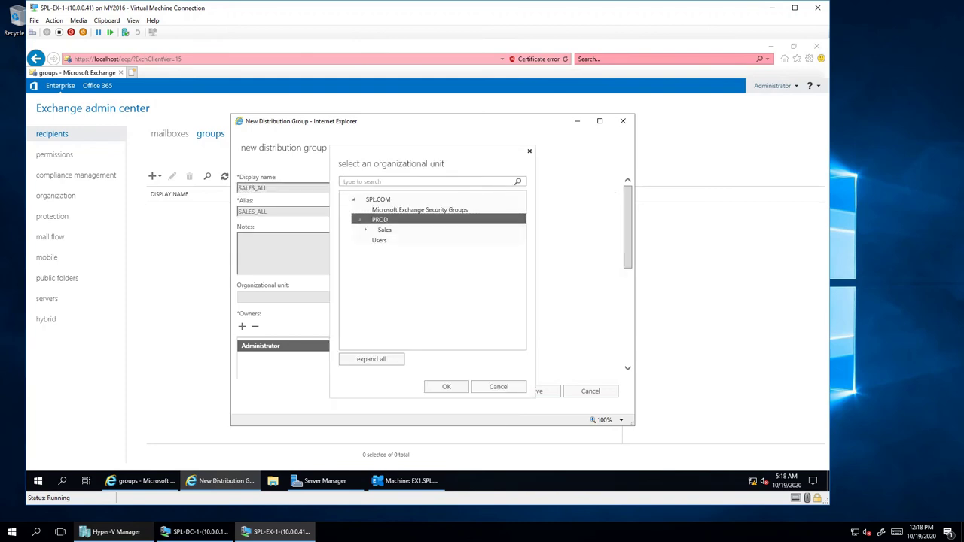
left_click(384, 229)
left_click(446, 386)
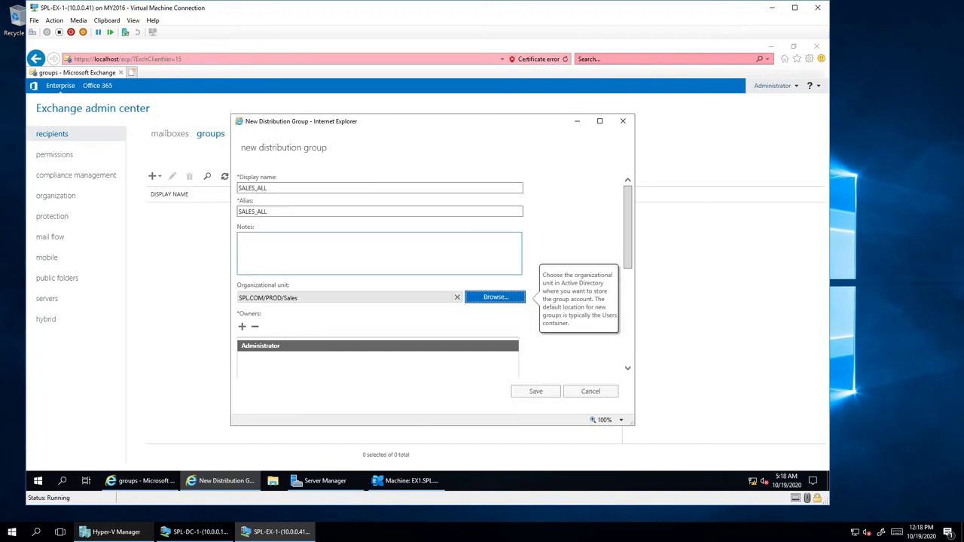
key("Return")
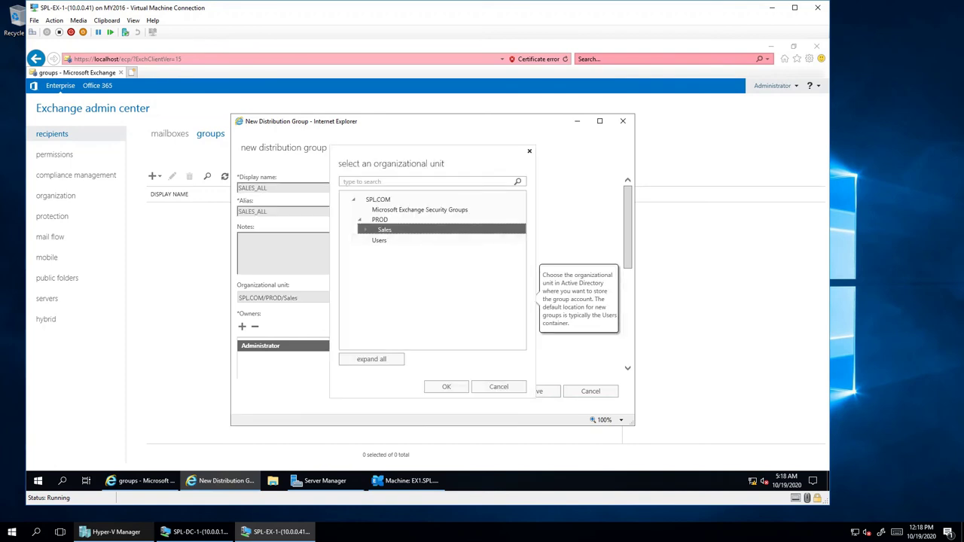
left_click(385, 229)
left_click(394, 250)
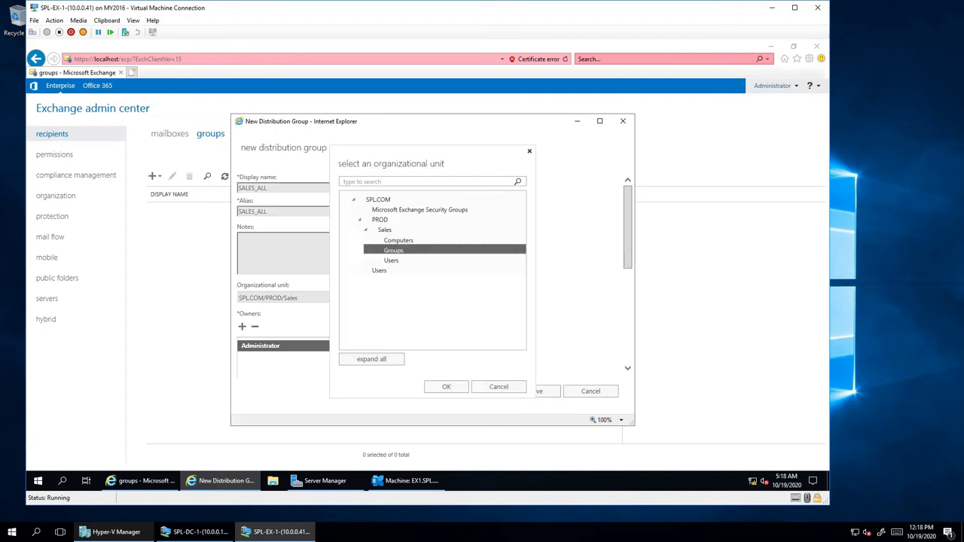
left_click(446, 387)
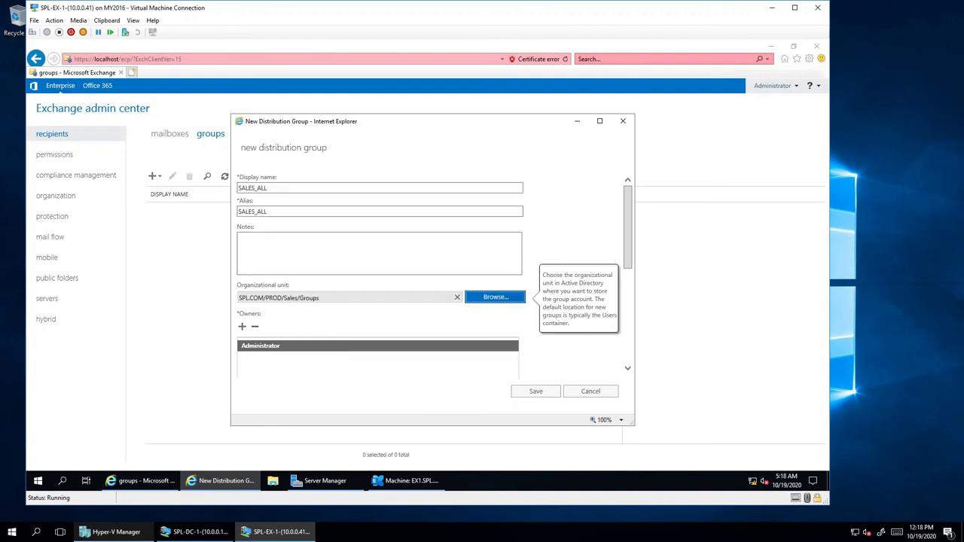
- Add exuser1 and exuser2 as members of the group
scroll(378, 271, "down", 3)
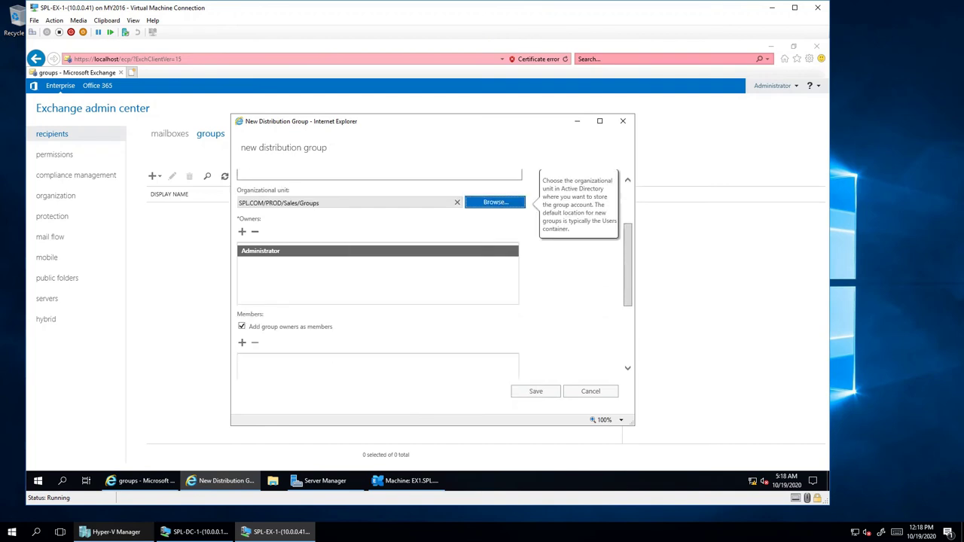
scroll(378, 271, "down", 1)
left_click(241, 311)
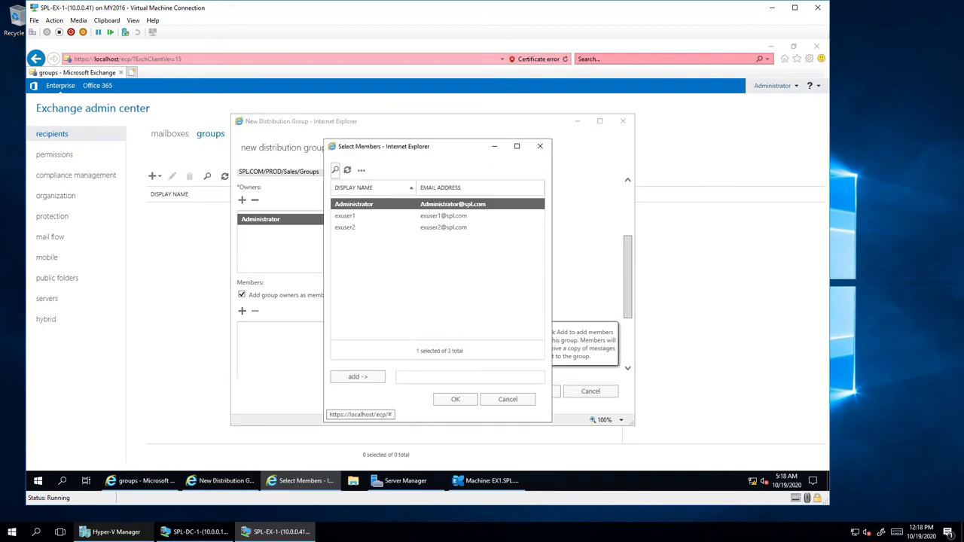
left_click(362, 215)
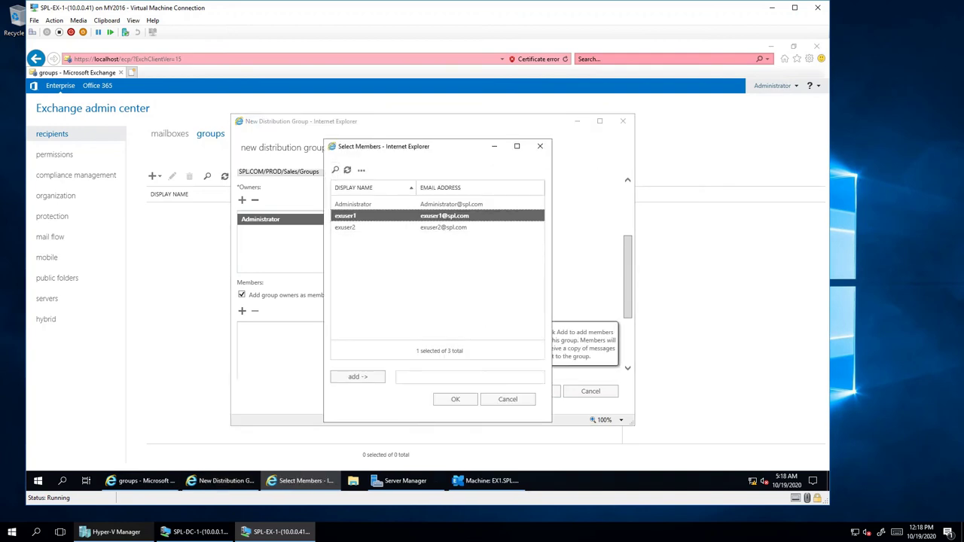
left_click(362, 227, "ctrl")
left_click(358, 377)
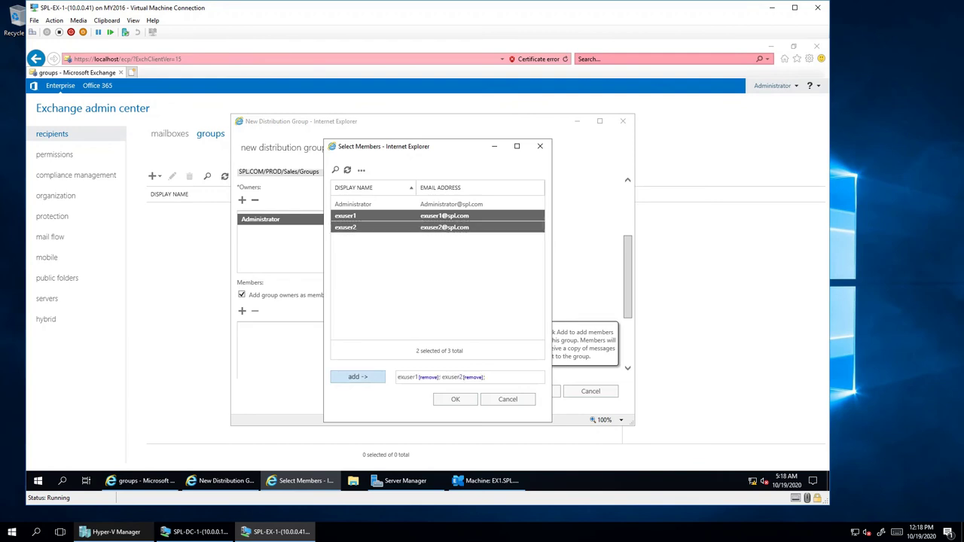
left_click(455, 400)
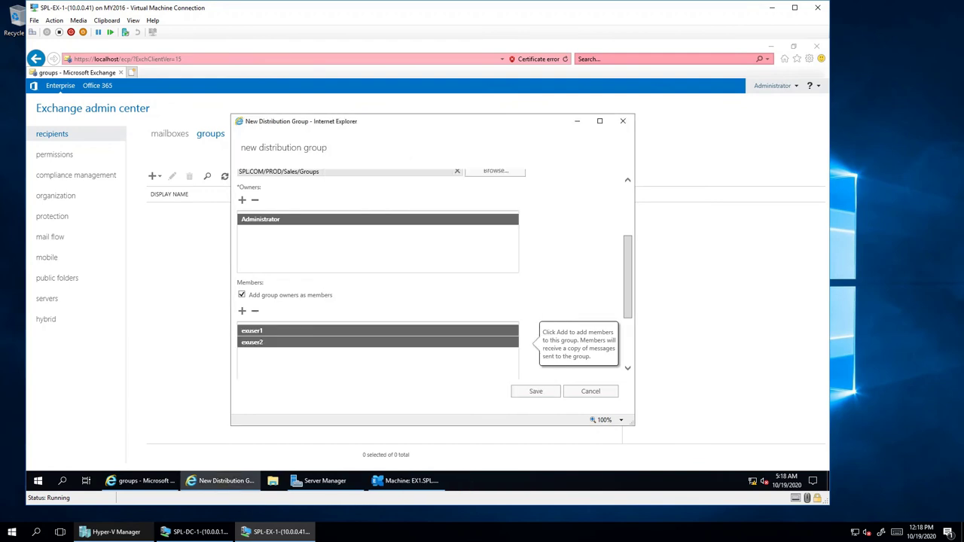
scroll(433, 271, "down", 3)
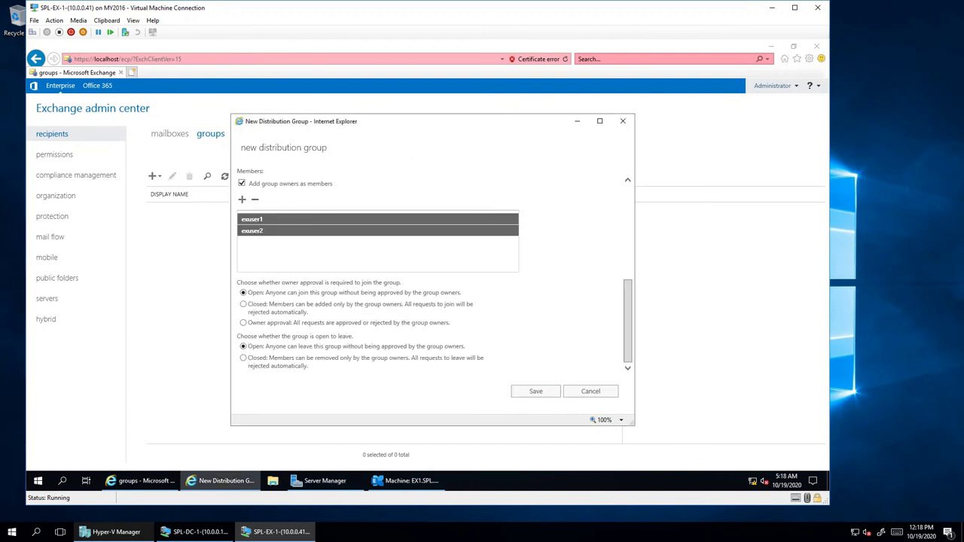
- Set join and leave approval to Closed and save the SALES_ALL group
left_click(242, 303)
left_click(243, 358)
scroll(433, 274, "up", 2)
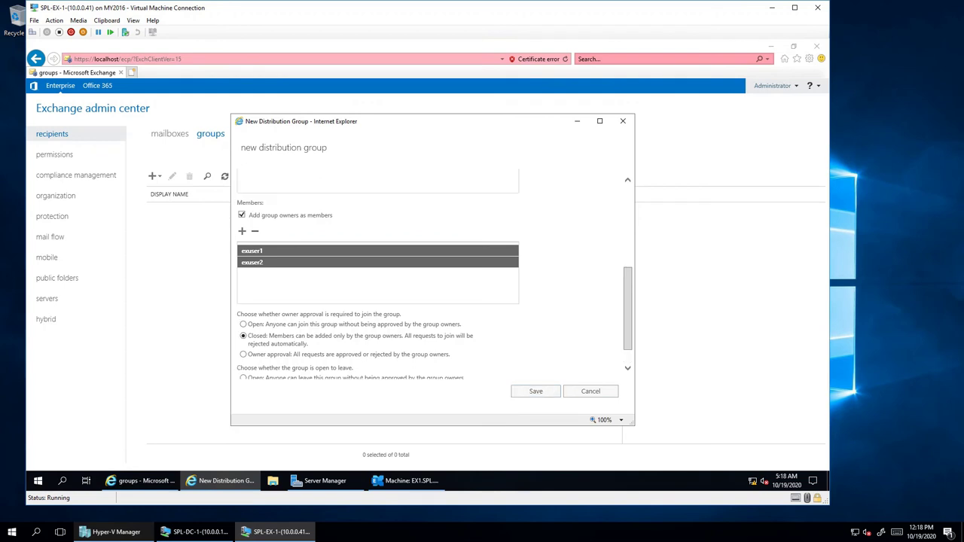
scroll(433, 274, "down", 2)
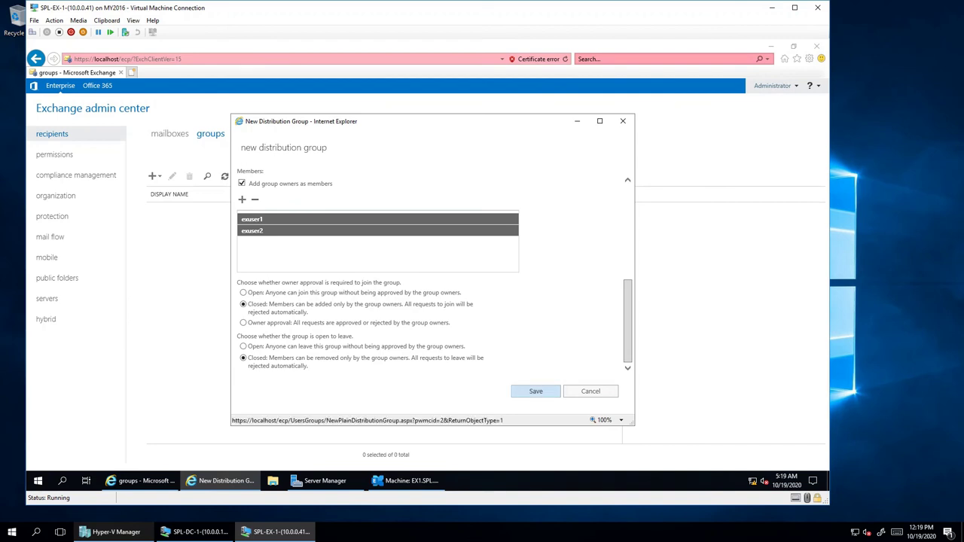
left_click(535, 391)
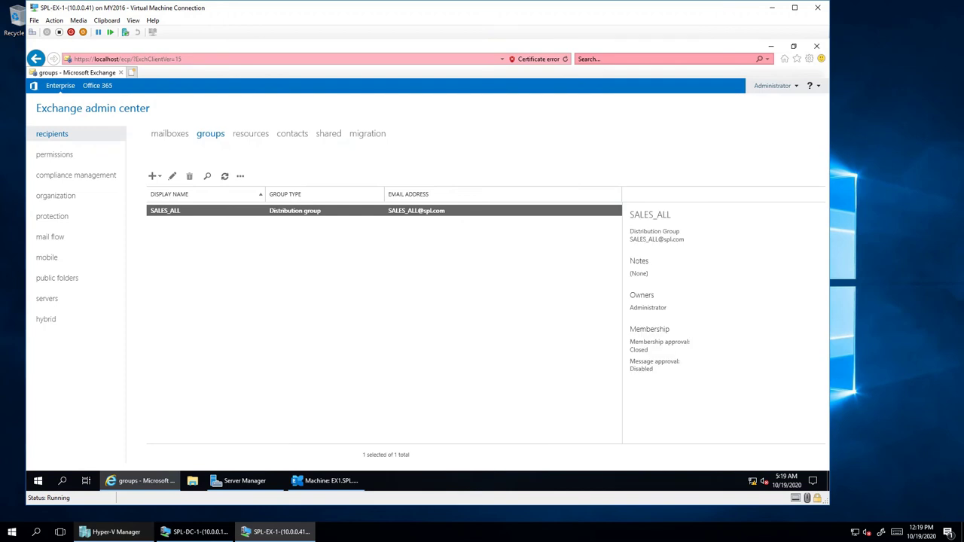
- Review exuser1's mailbox details and properties without changes, then show the browser menu bar
left_click(169, 134)
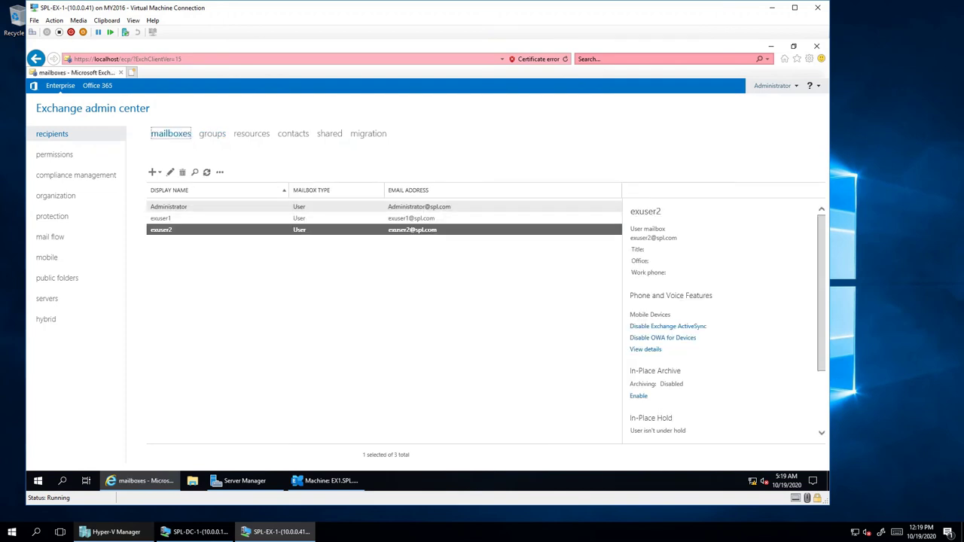
left_click(160, 218)
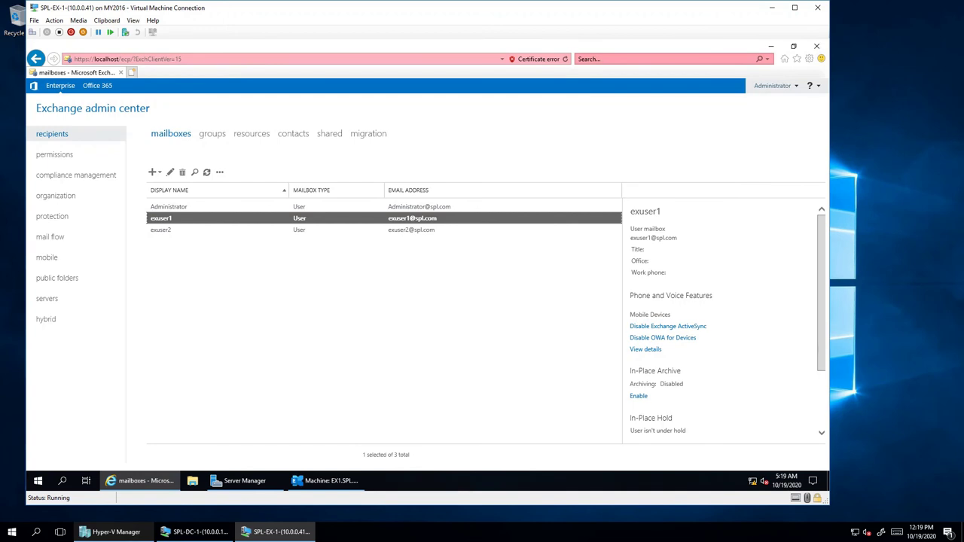
scroll(723, 324, "down", 3)
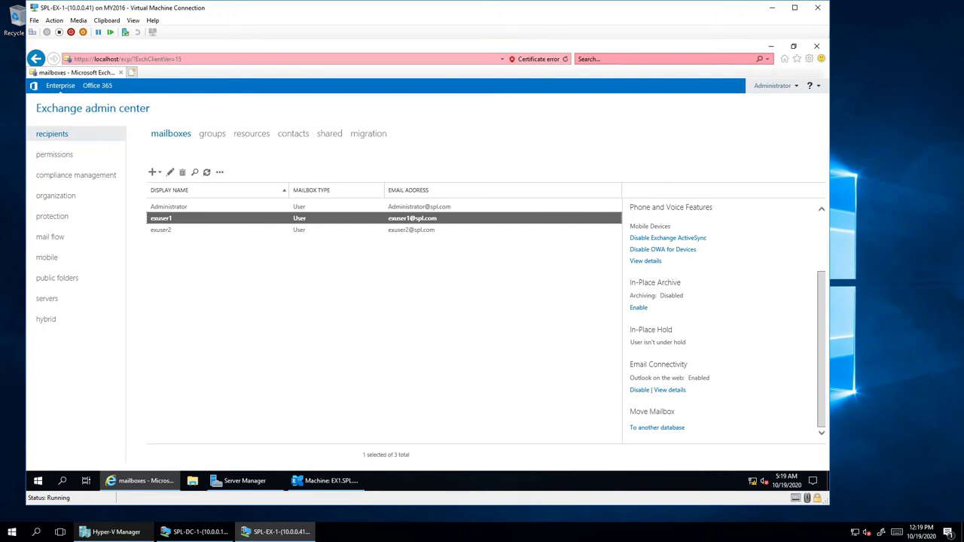
scroll(723, 324, "up", 2)
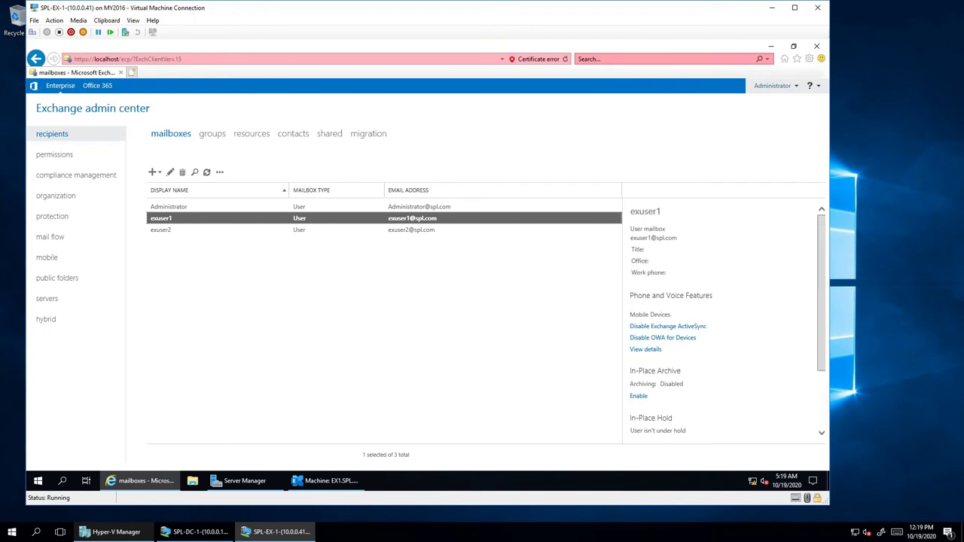
left_click(170, 173)
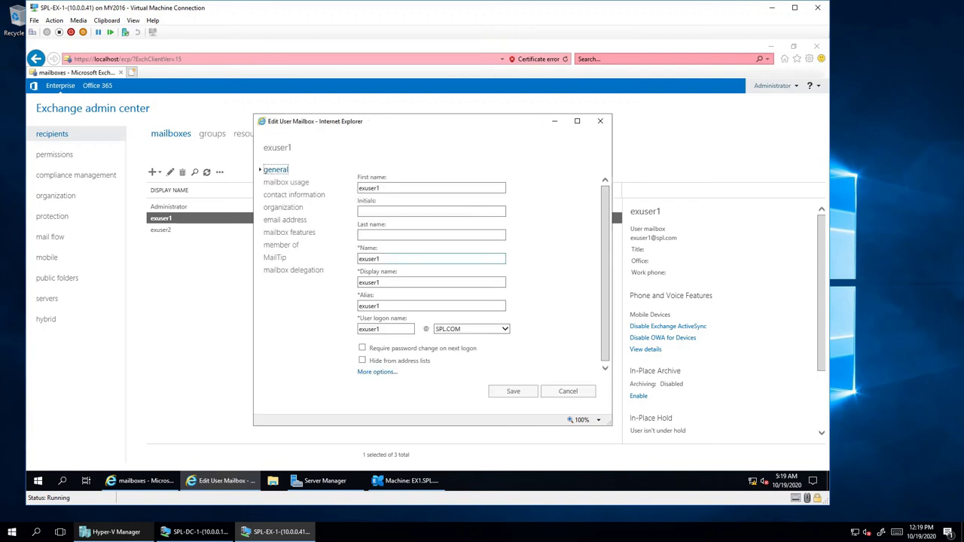
left_click(568, 391)
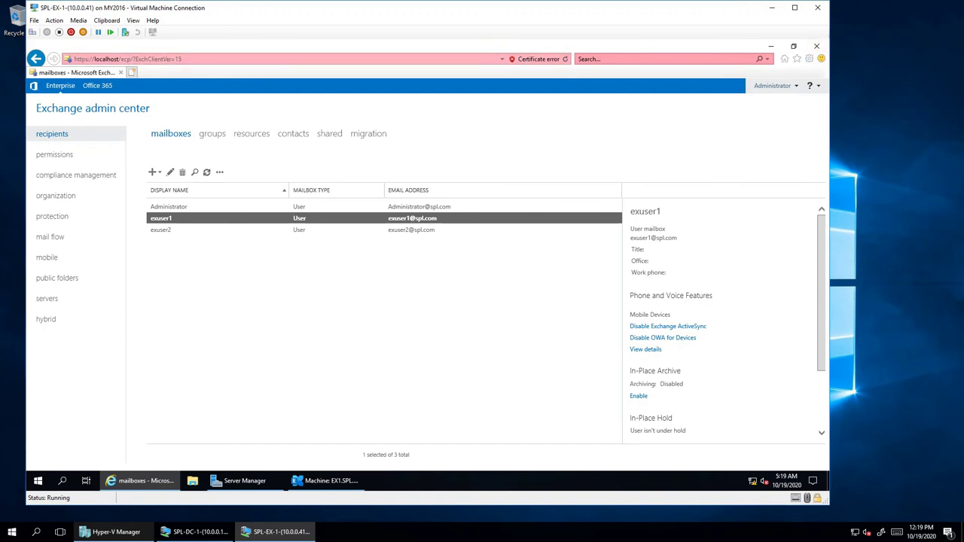
key("alt")
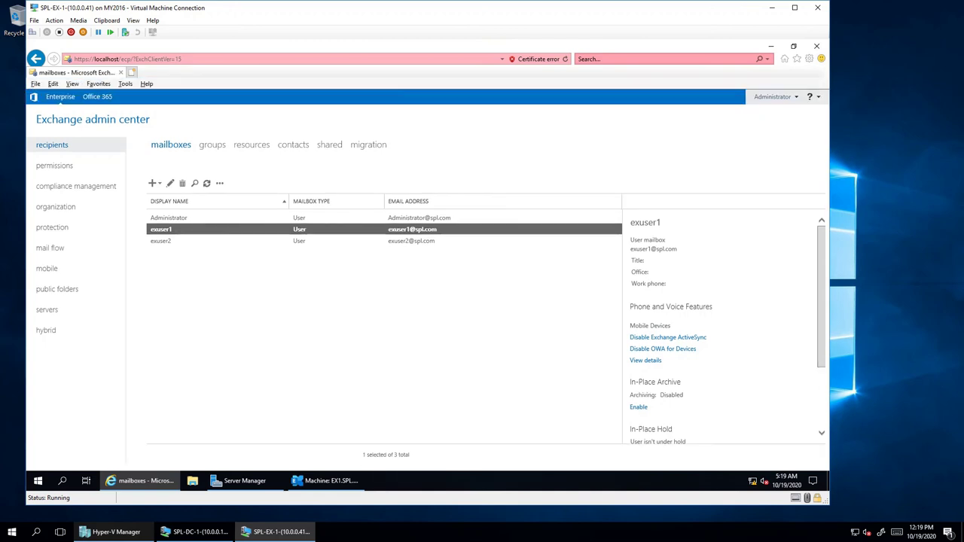
key("Down")
key("Down")
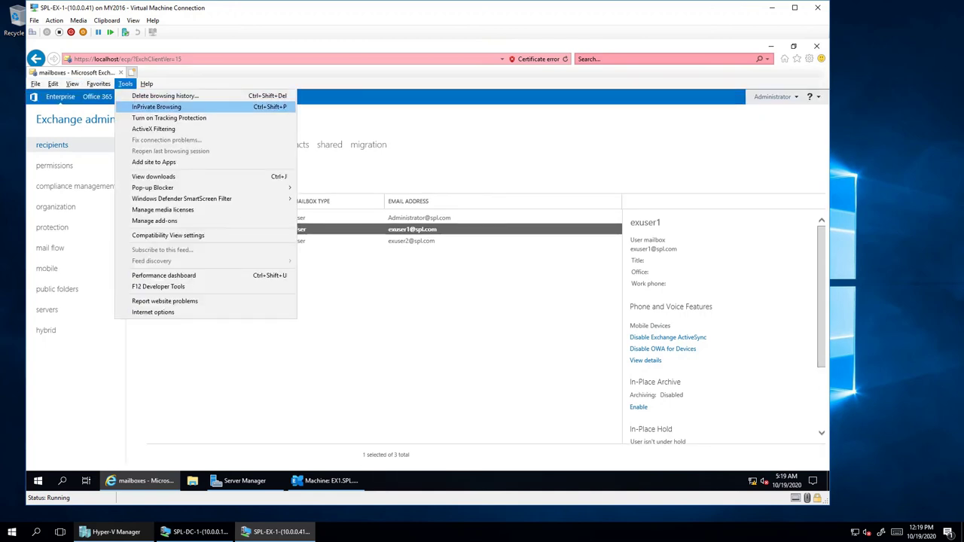
key("alt")
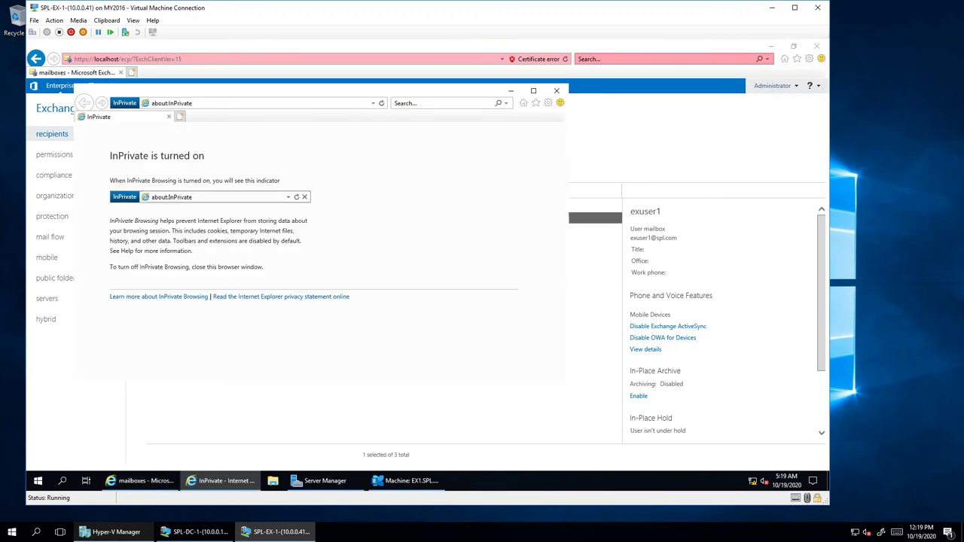
key("alt+d")
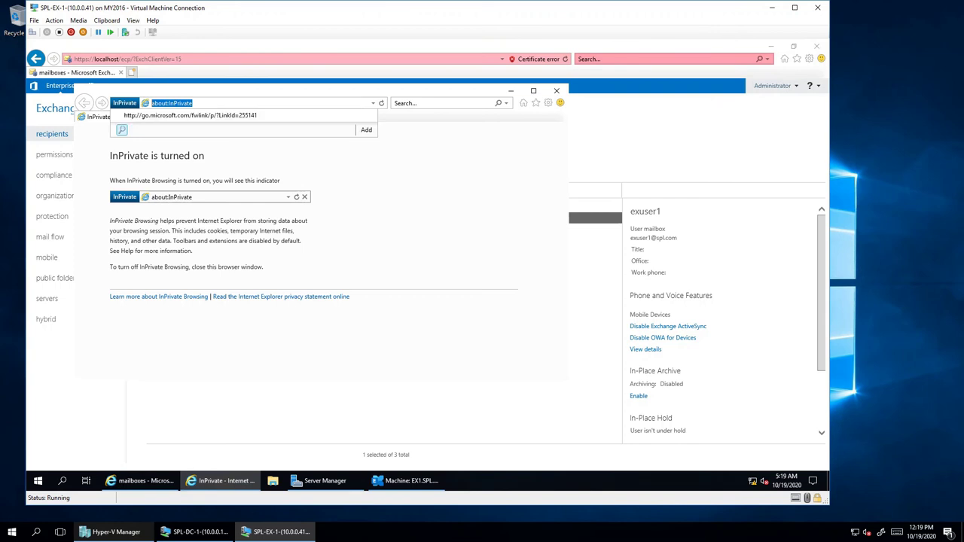
type("https")
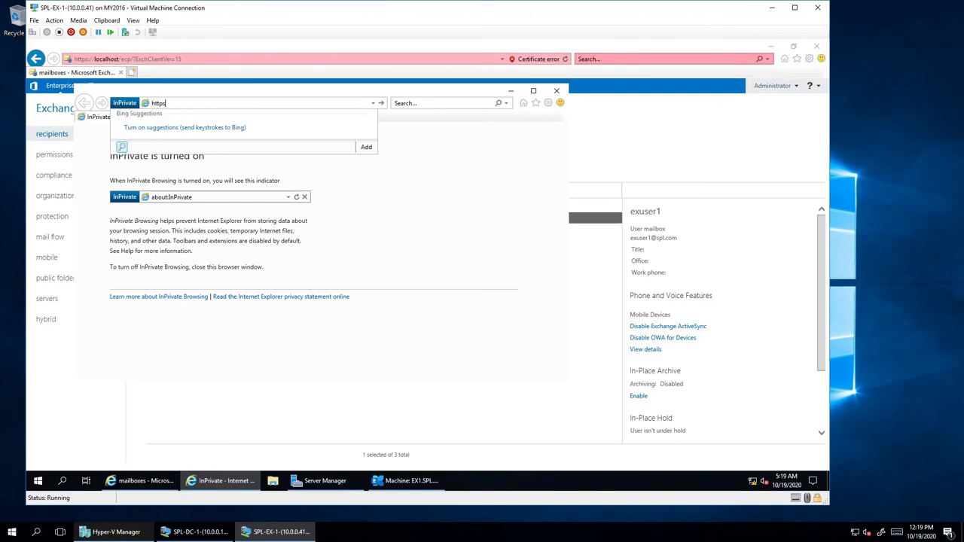
type("://")
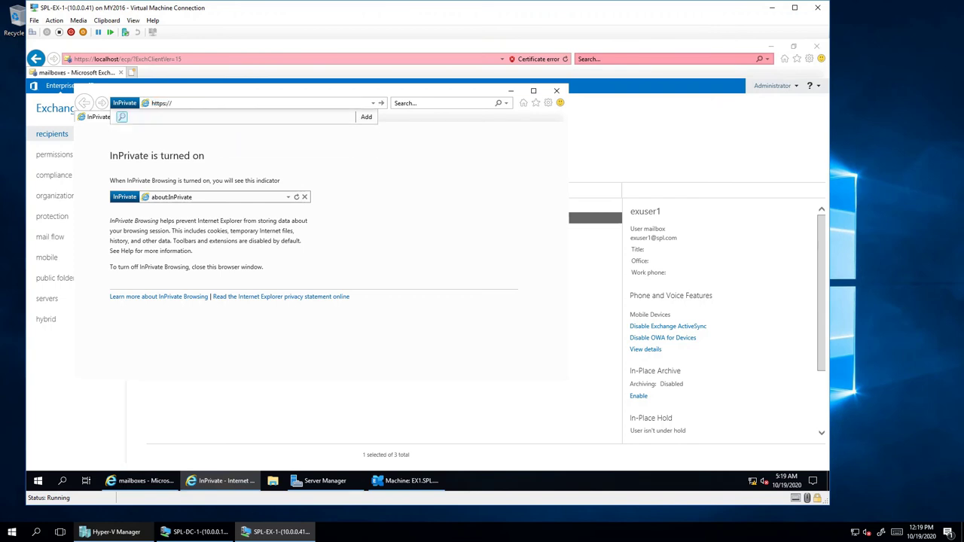
type("ex1.spl.com/owa")
key("Return")
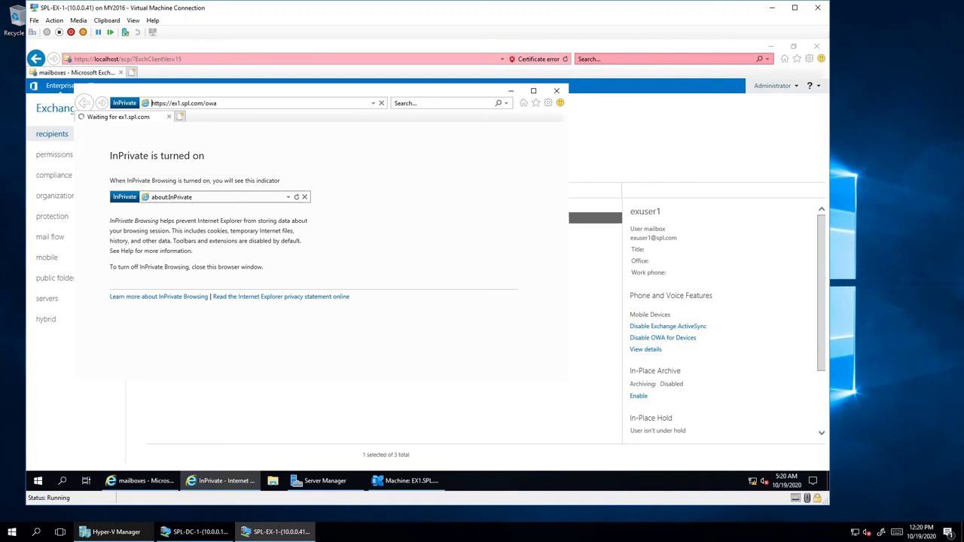
- Unlock the SPL-DC-1 domain controller with the Administrator password
left_click(194, 532)
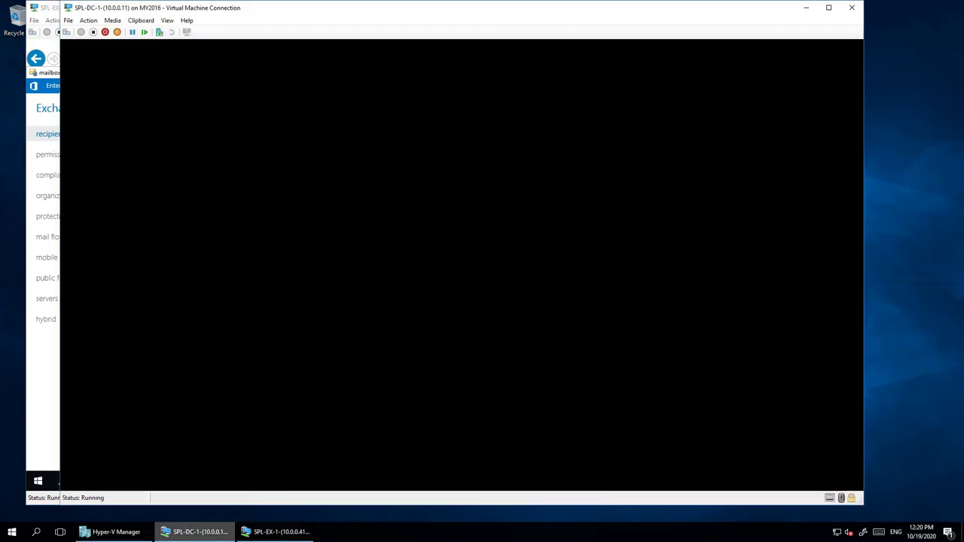
left_click(67, 32)
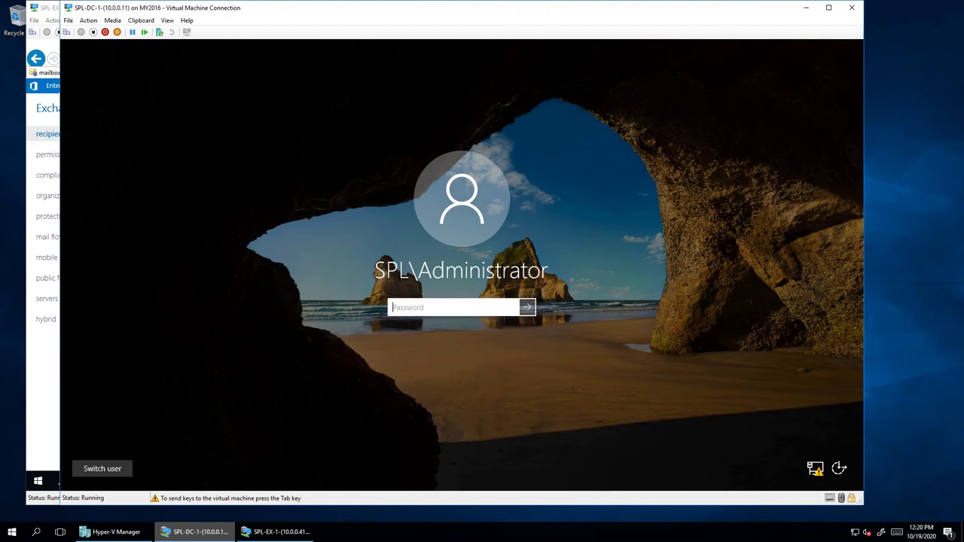
type("********")
key("Return")
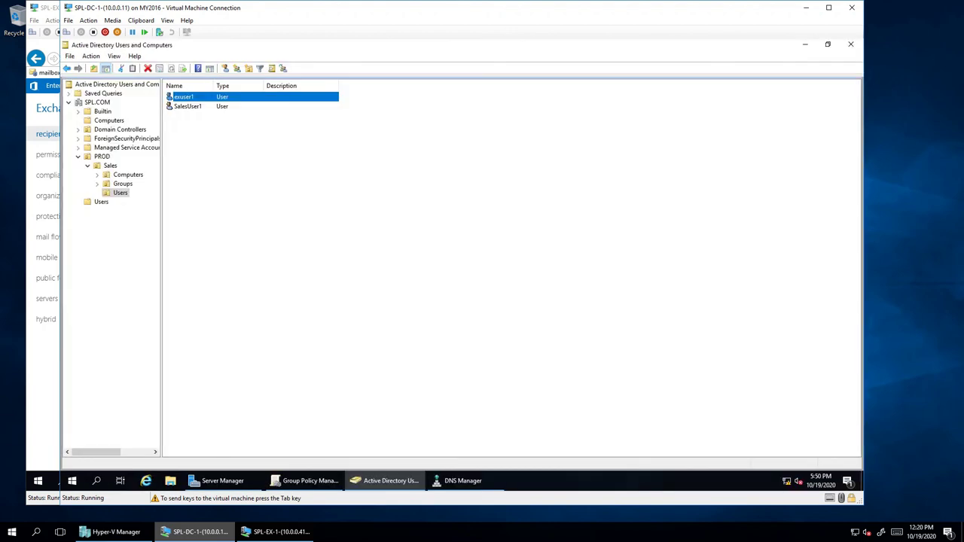
- Refresh the Sales Users container and launch Internet Explorer
right_click(278, 255)
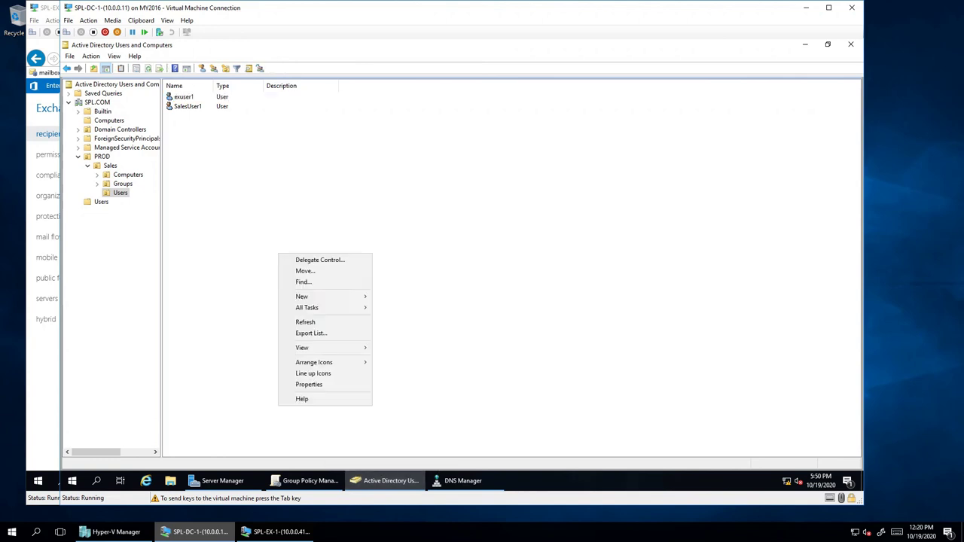
left_click(305, 322)
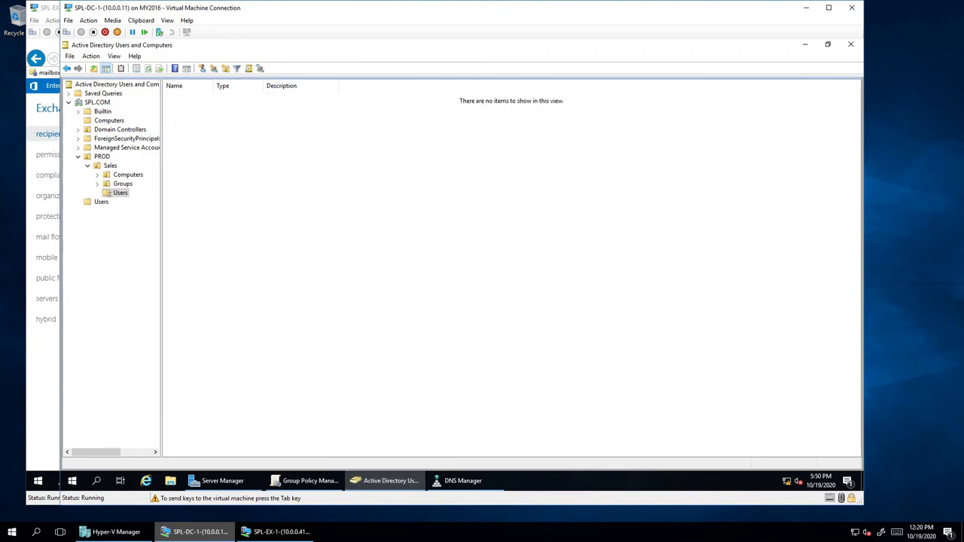
left_click(462, 480)
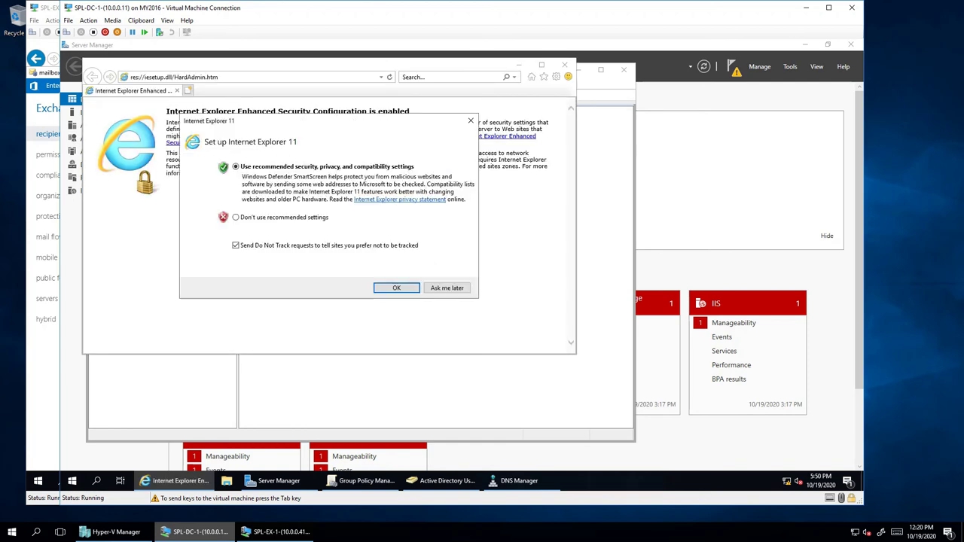
left_click(236, 217)
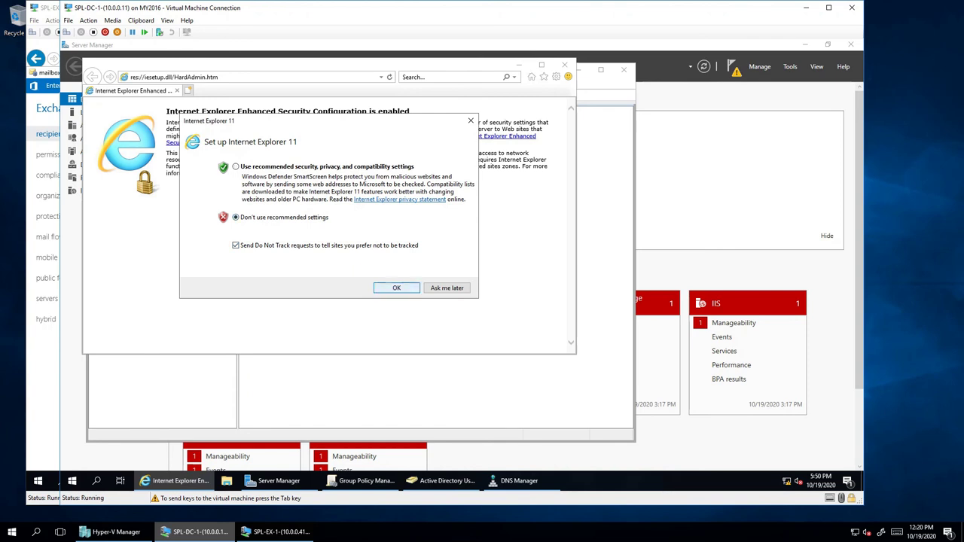
left_click(396, 288)
key("alt+d")
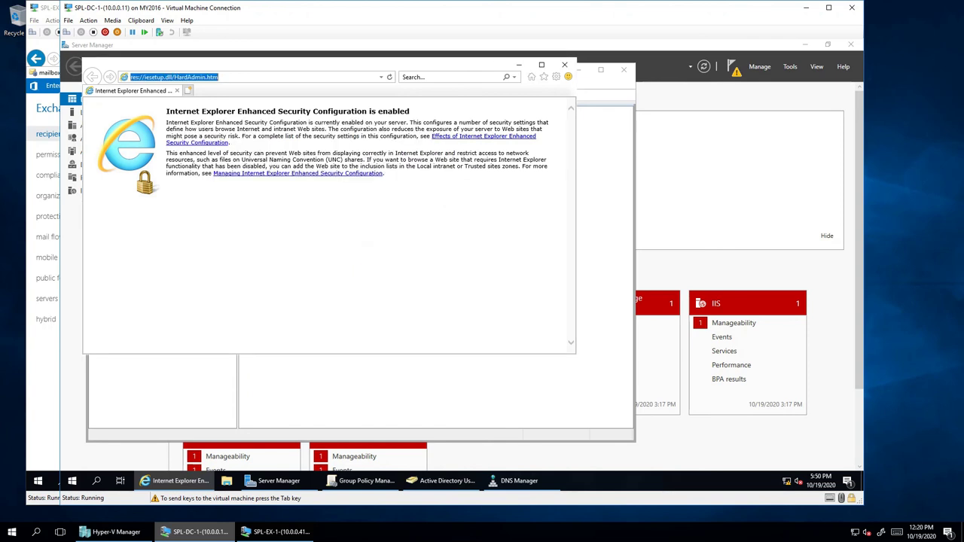
type("htt")
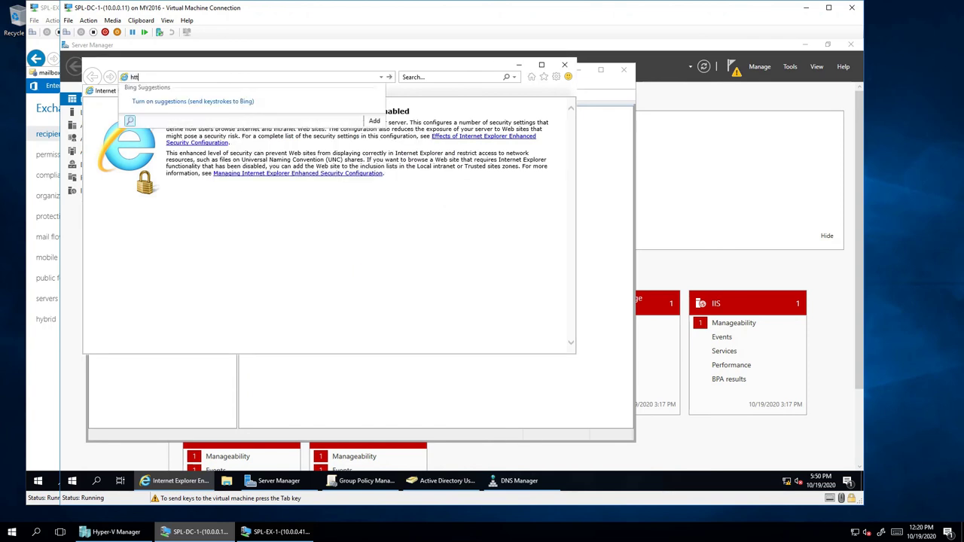
type("ps://ex1.")
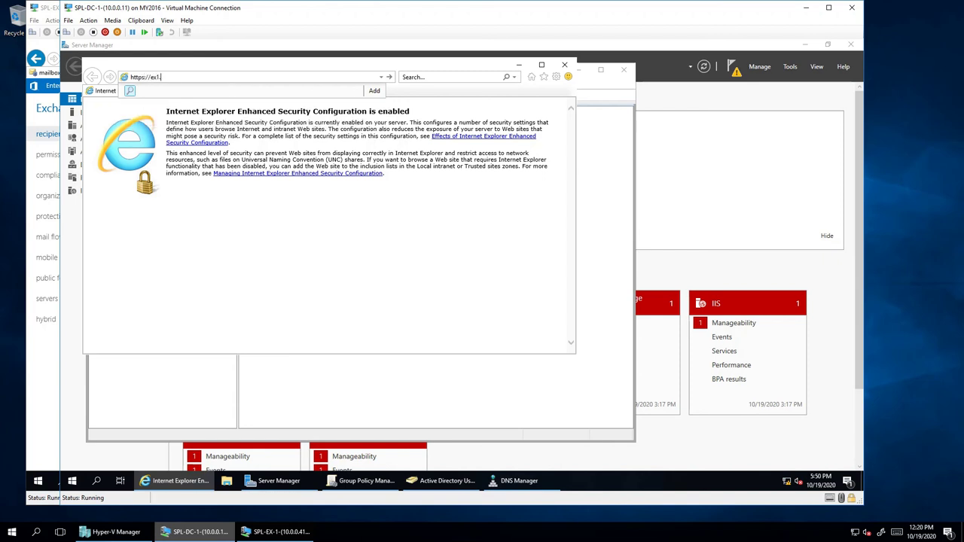
type("spl.com/owa")
key("Return")
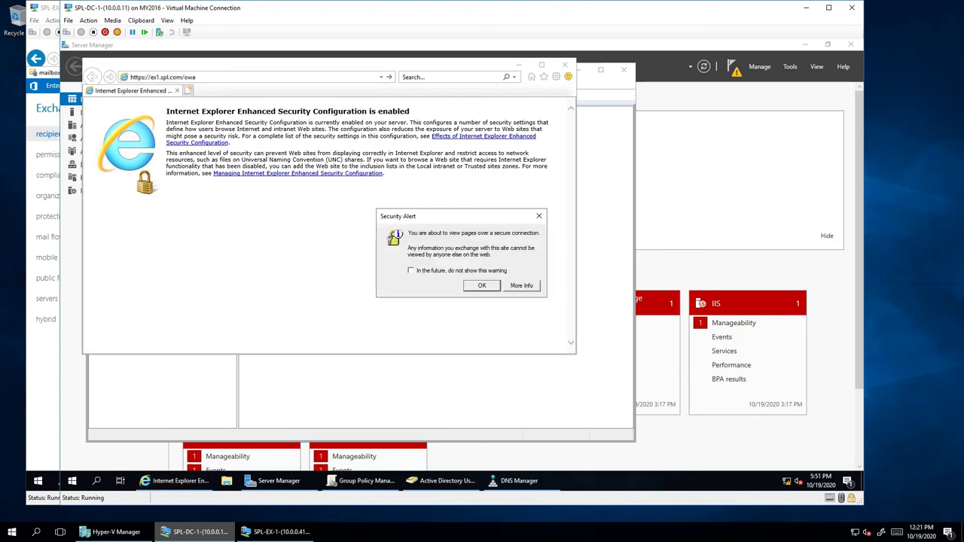
key("Return")
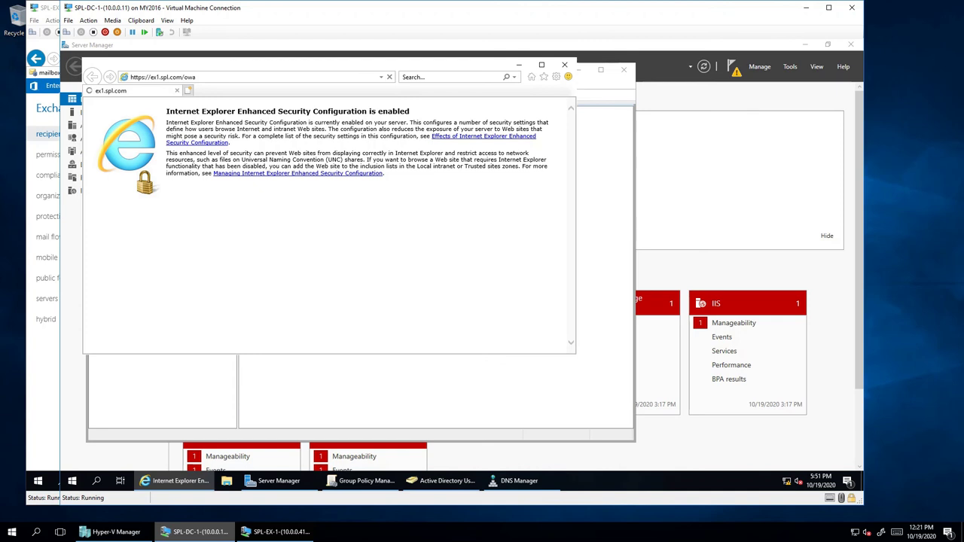
left_click(275, 532)
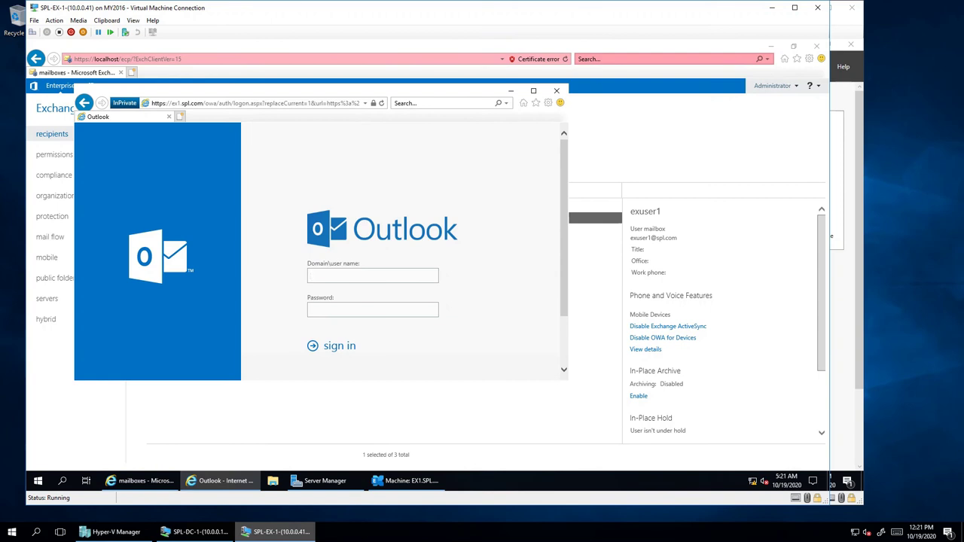
- Sign in to Outlook on the web as spl\exuser1 with the account password
type("spl\\exuser1")
key("Tab")
type("Pa$$w0rd")
key("Return")
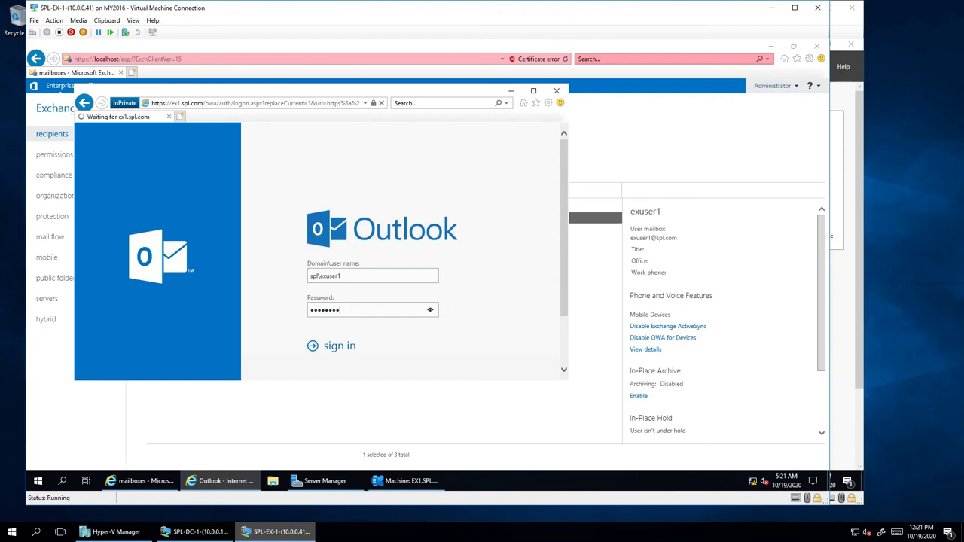
- On the domain controller, bypass the ex1.spl.com certificate warning and acknowledge the notice
left_click(194, 532)
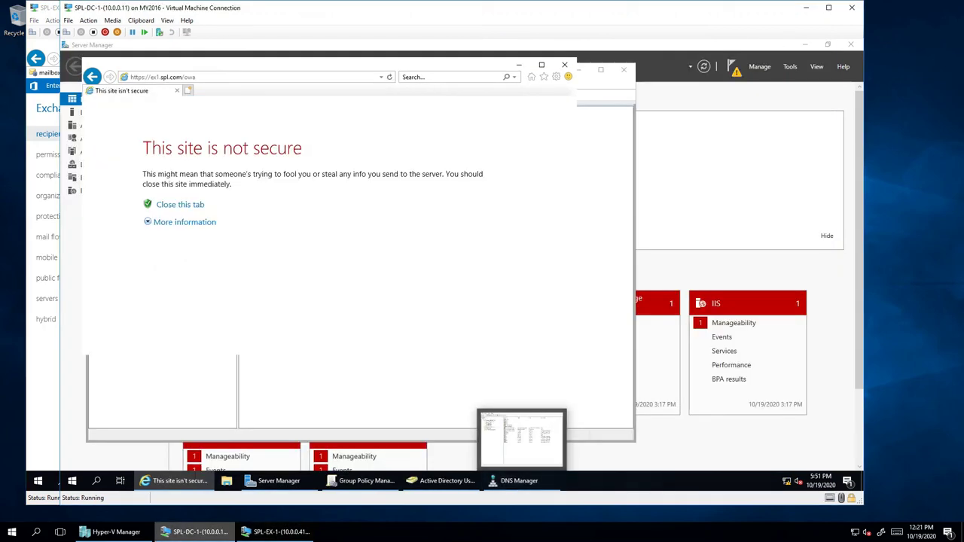
left_click(185, 221)
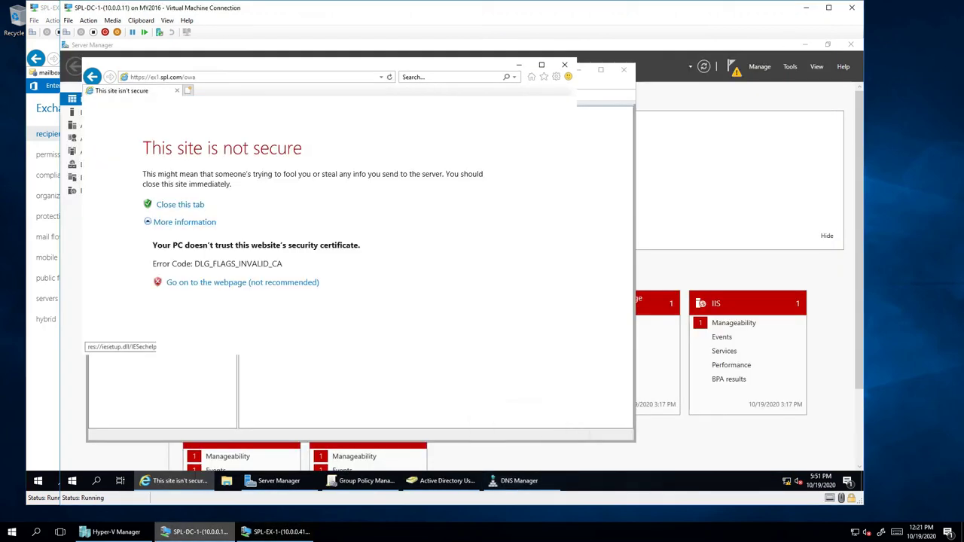
left_click(242, 283)
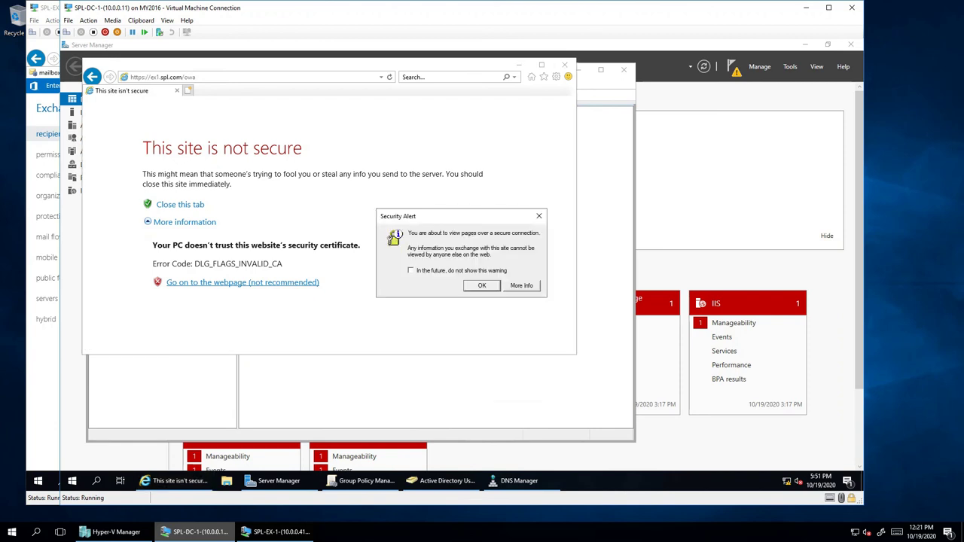
left_click(482, 286)
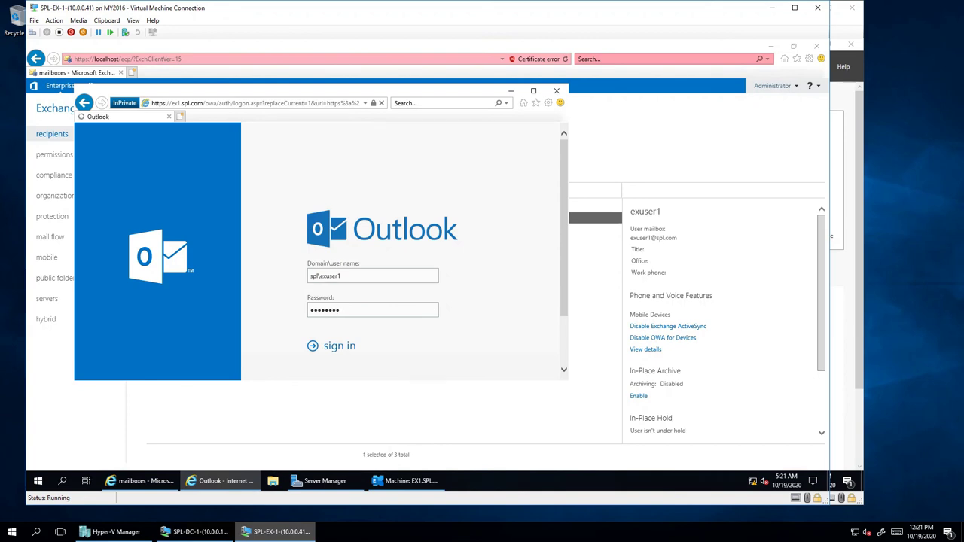
left_click(194, 532)
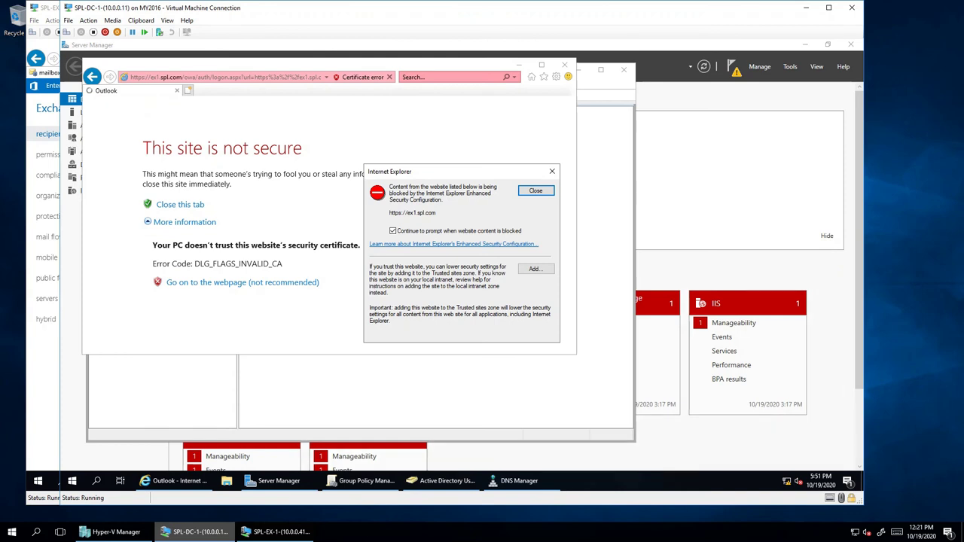
left_click(534, 269)
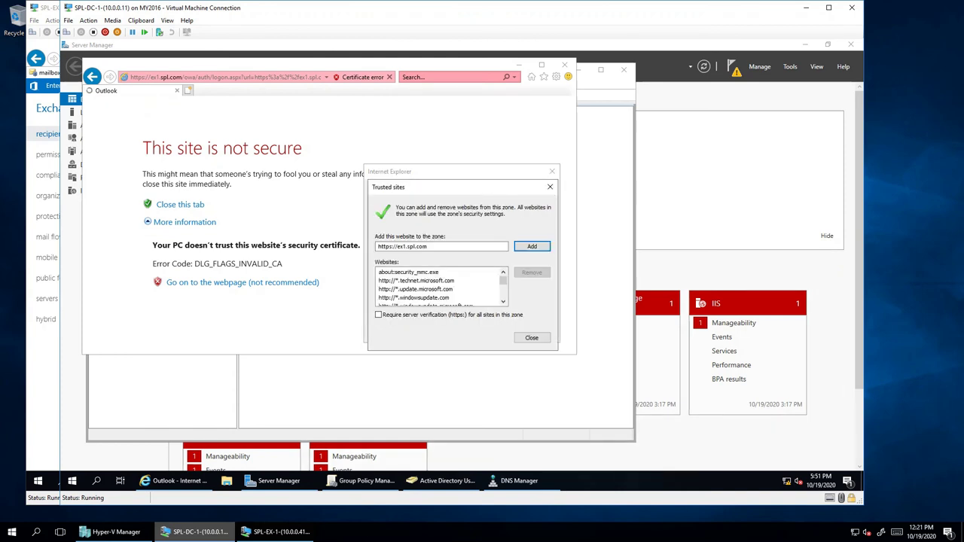
key("Return")
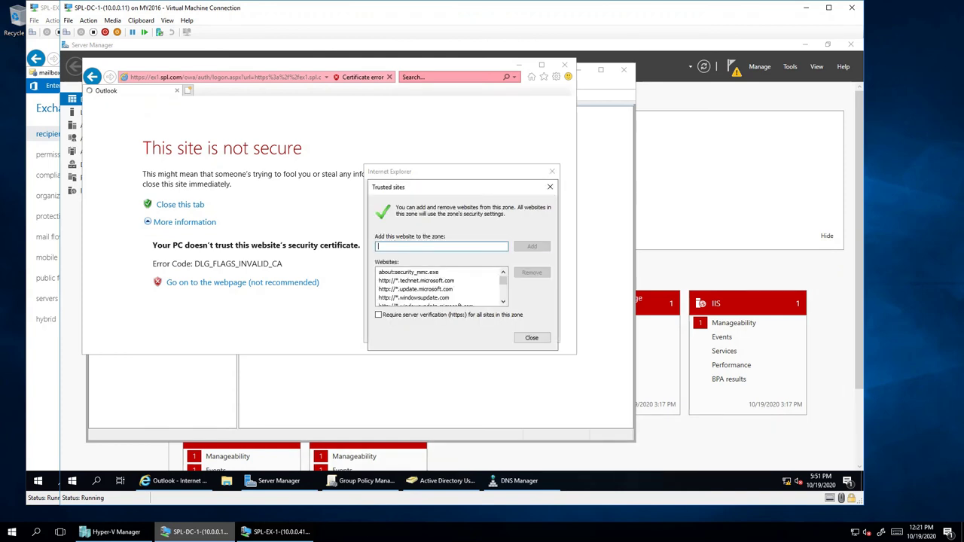
left_click(531, 338)
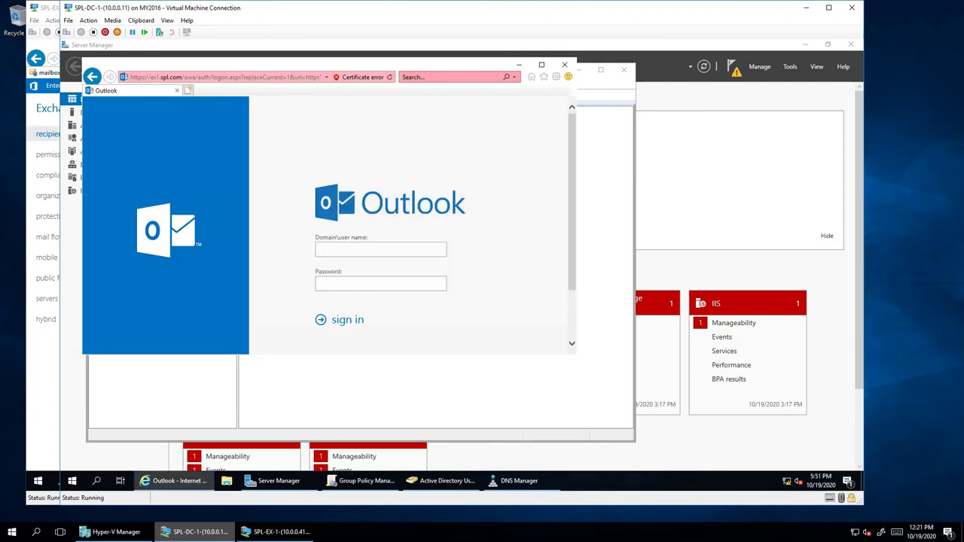
- Sign in to Outlook on the web as spl\exuser2 with the account password
type("spl\\exuser2")
key("Tab")
type("Pa$$w0rd")
key("Return")
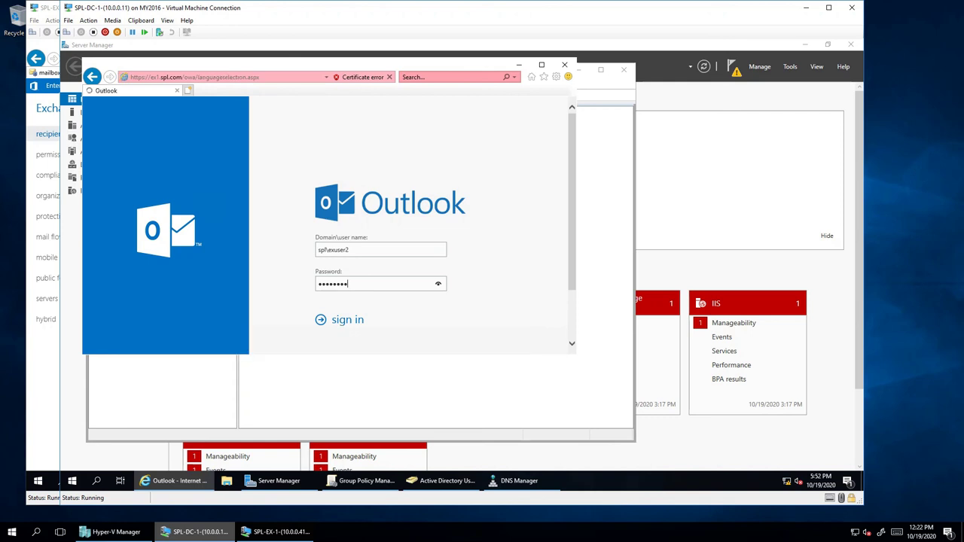
left_click(279, 532)
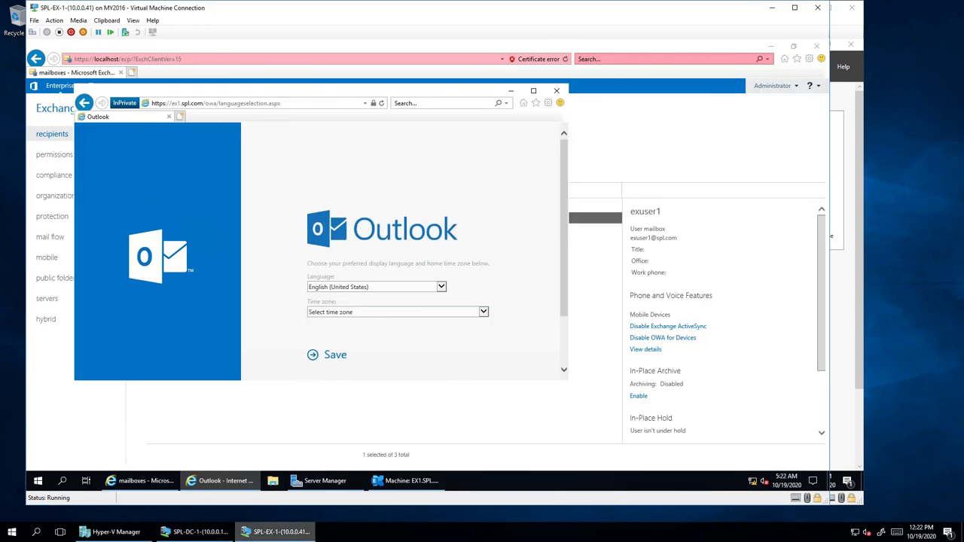
- Set the first mailbox's time zone to Chennai, Kolkata, Mumbai, New Delhi and save
left_click(397, 312)
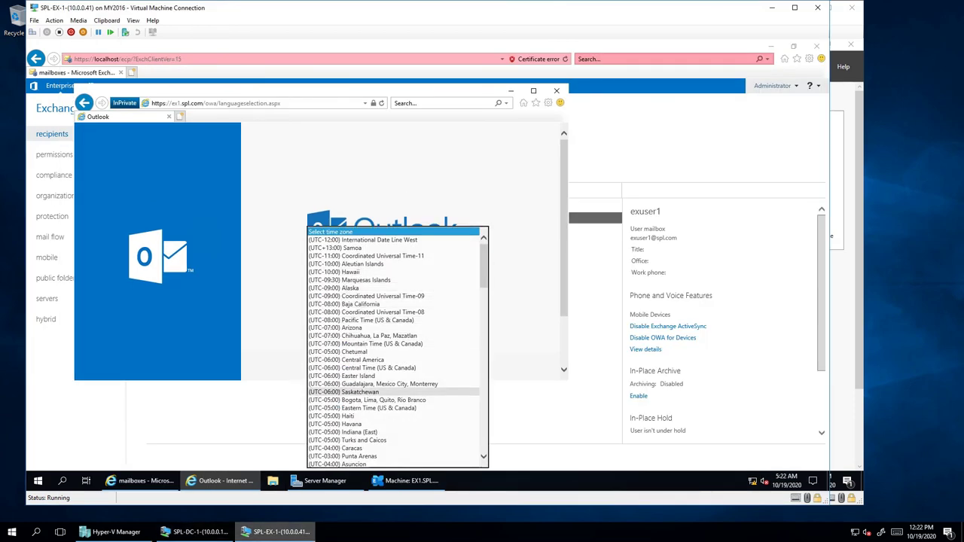
scroll(391, 331, "down", 10)
scroll(391, 376, "down", 10)
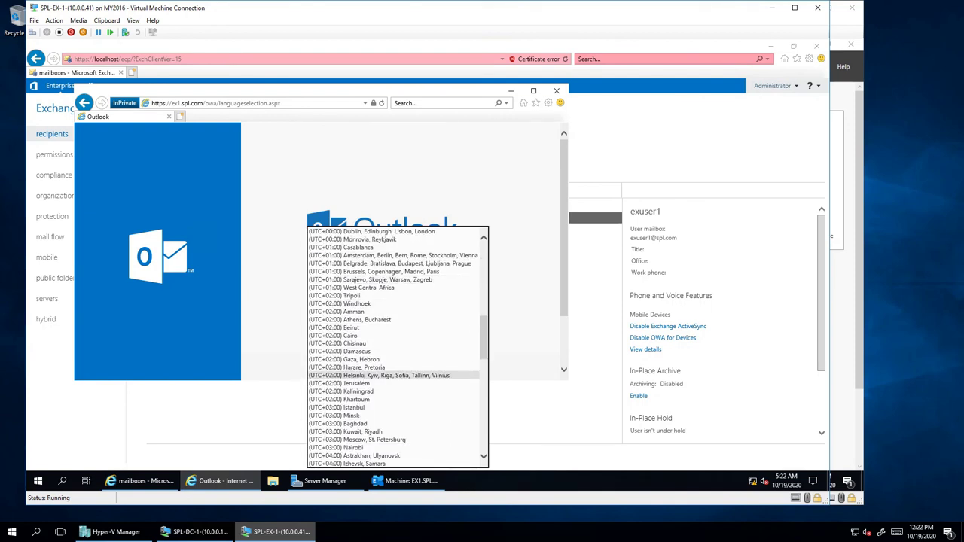
scroll(392, 392, "down", 3)
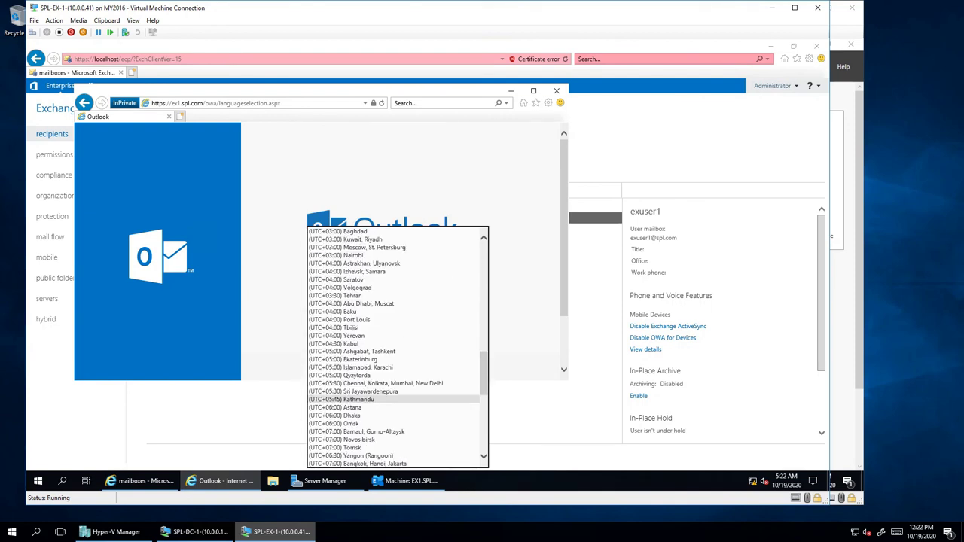
left_click(377, 383)
key("Return")
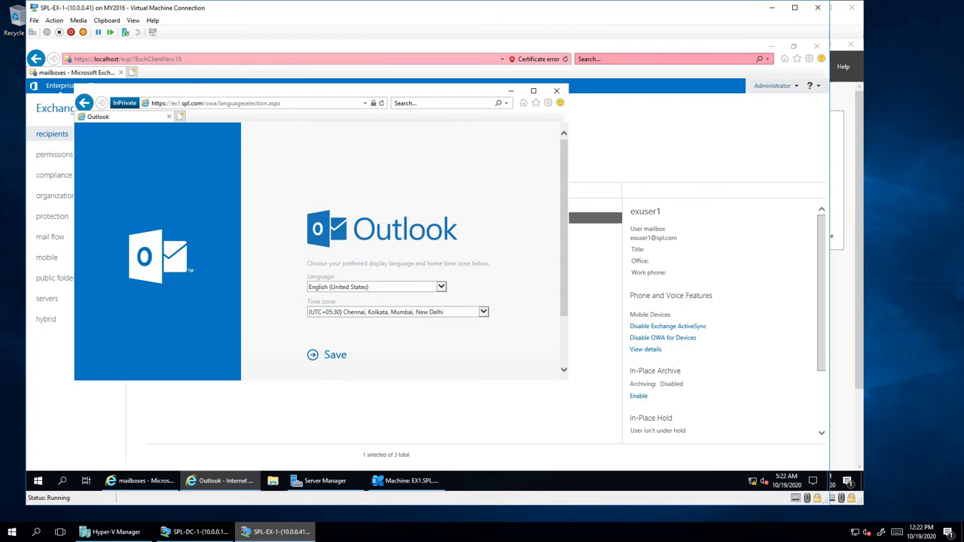
- On the domain controller, set the time zone to Eastern Time (US & Canada) and save
left_click(194, 532)
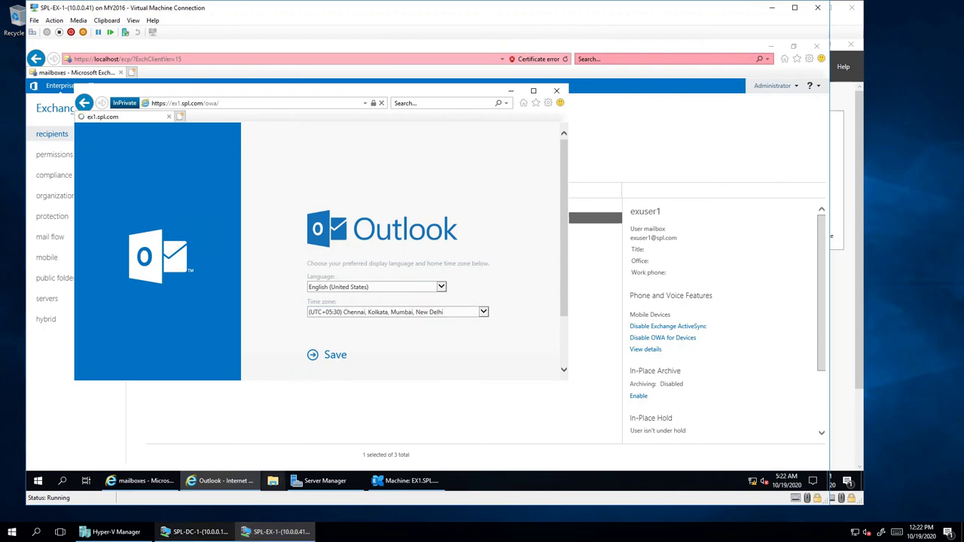
left_click(405, 286)
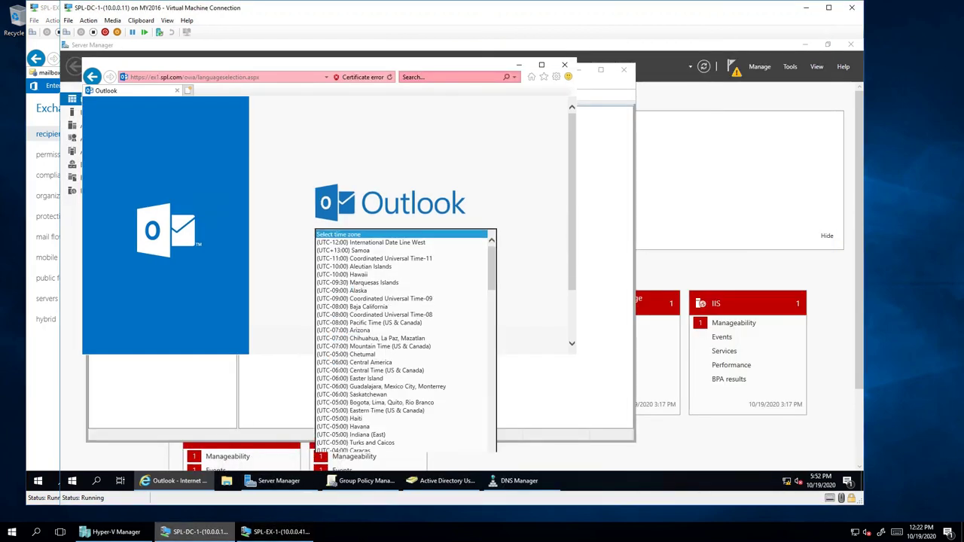
scroll(403, 381, "down", 8)
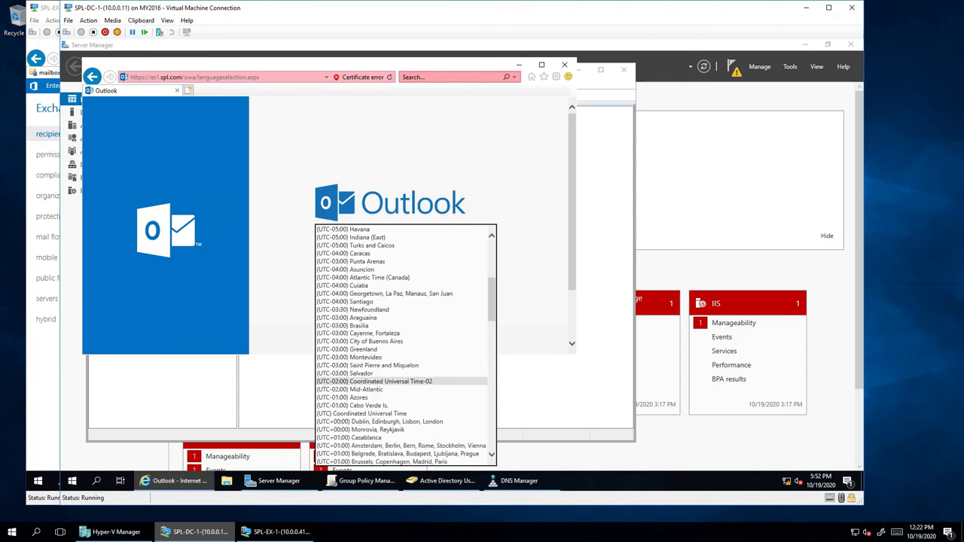
scroll(403, 373, "up", 2)
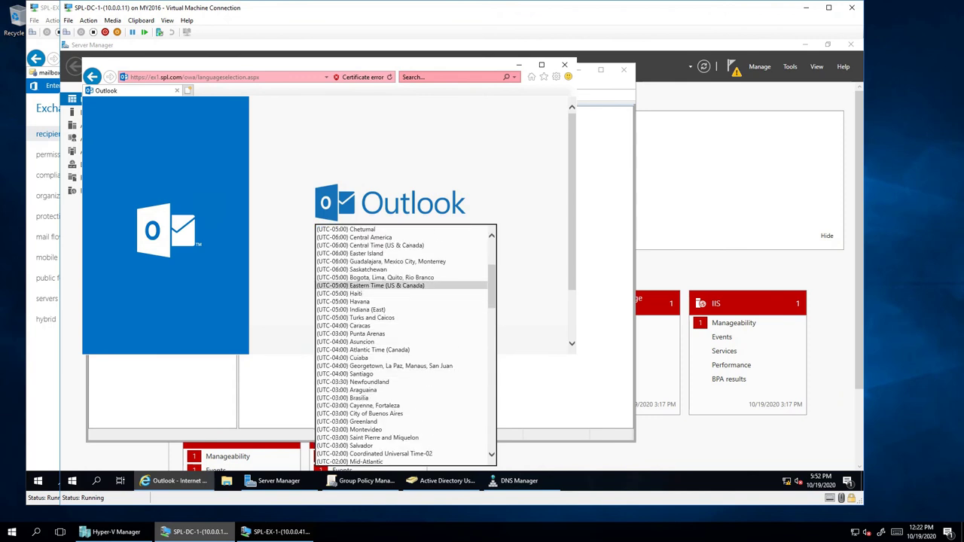
left_click(370, 286)
key("Tab")
key("Return")
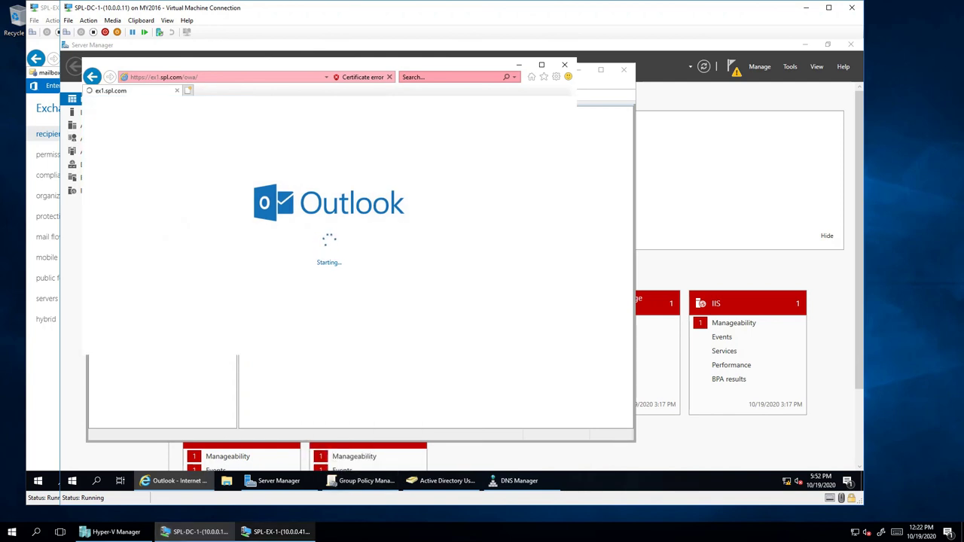
- Check both machines while Outlook loads, ending on the second user's mailbox
left_click(275, 532)
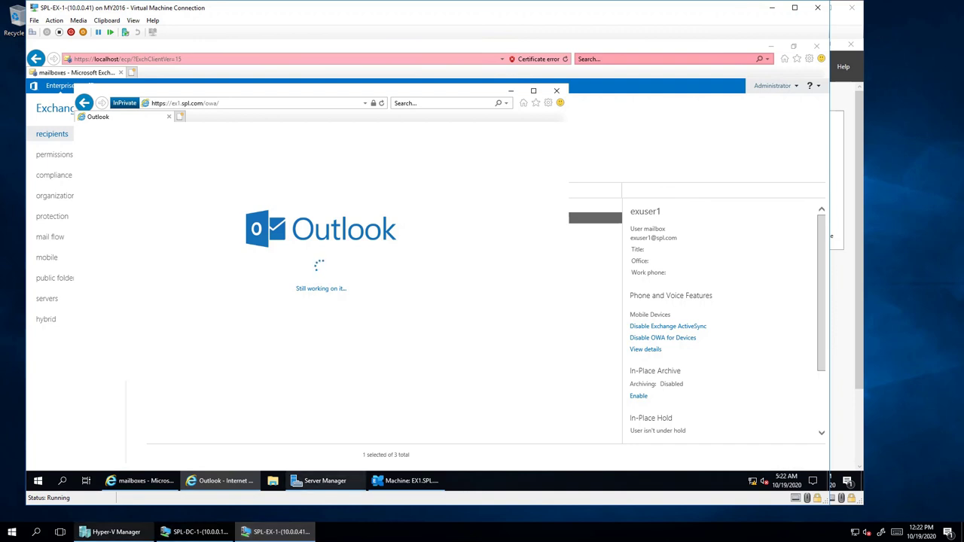
mouse_move(324, 481)
key("alt+Tab")
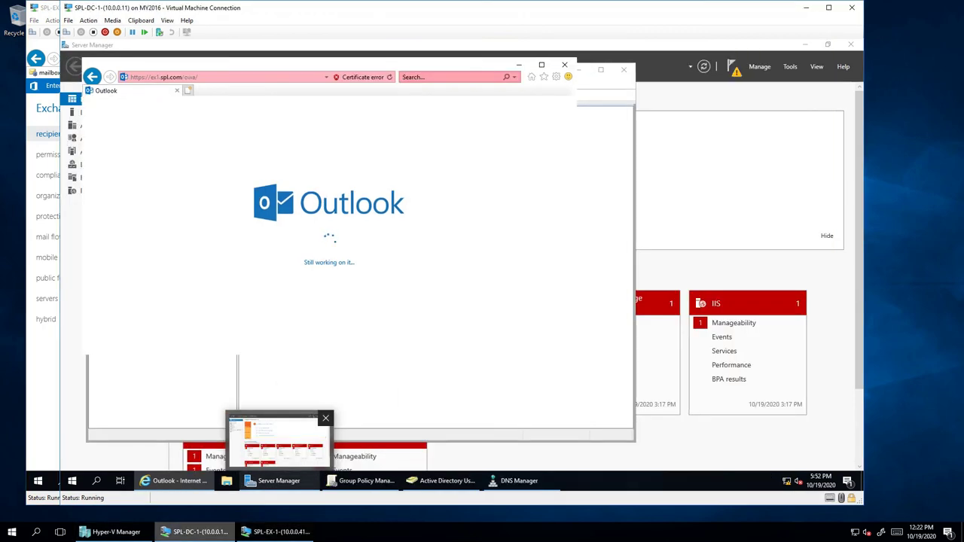
key("alt+Tab")
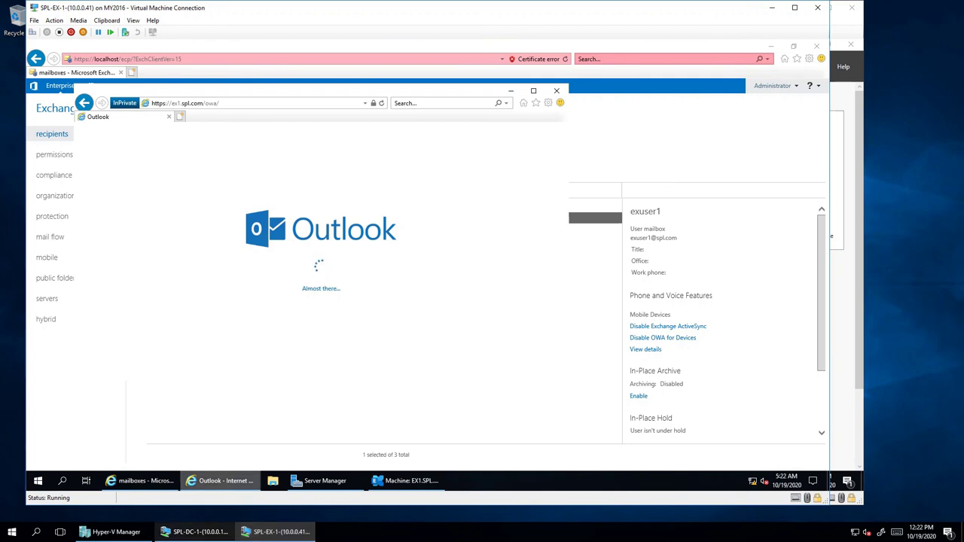
left_click(194, 532)
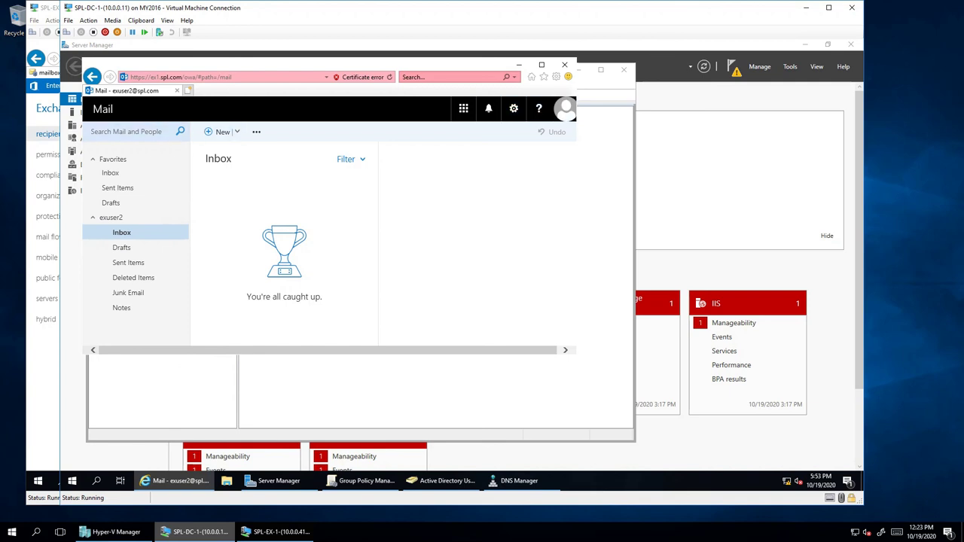
- Send a new message to exuser1 with subject 'Test from user2'
left_click(218, 132)
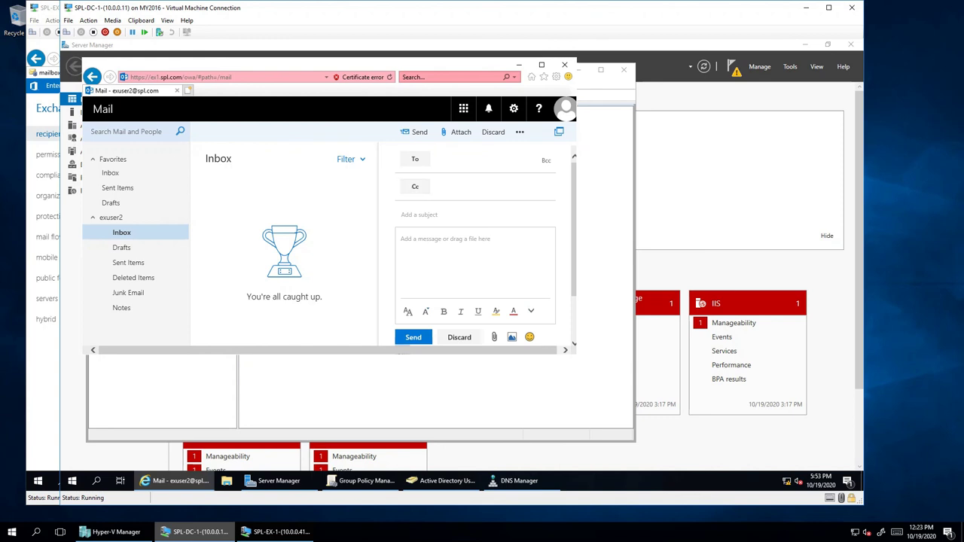
type("ex")
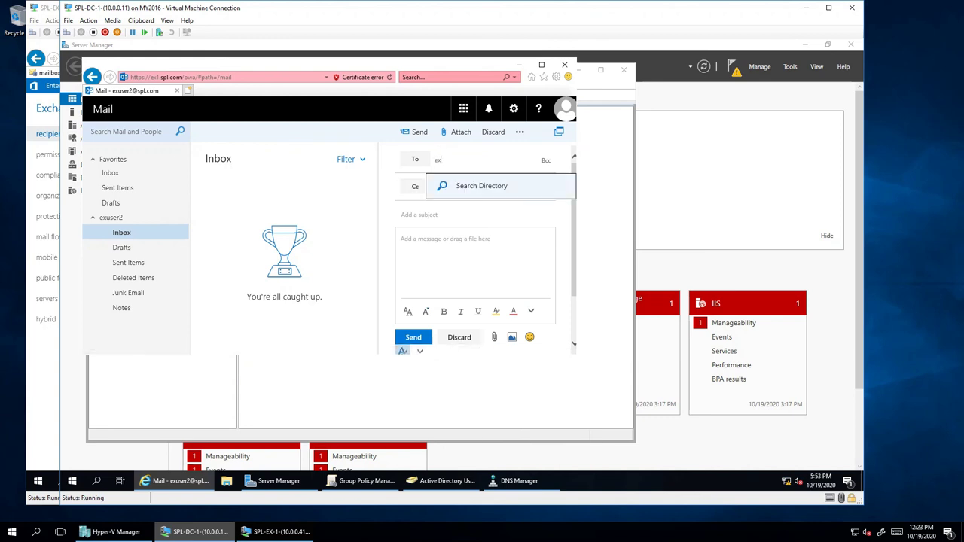
type("user1")
key("Return")
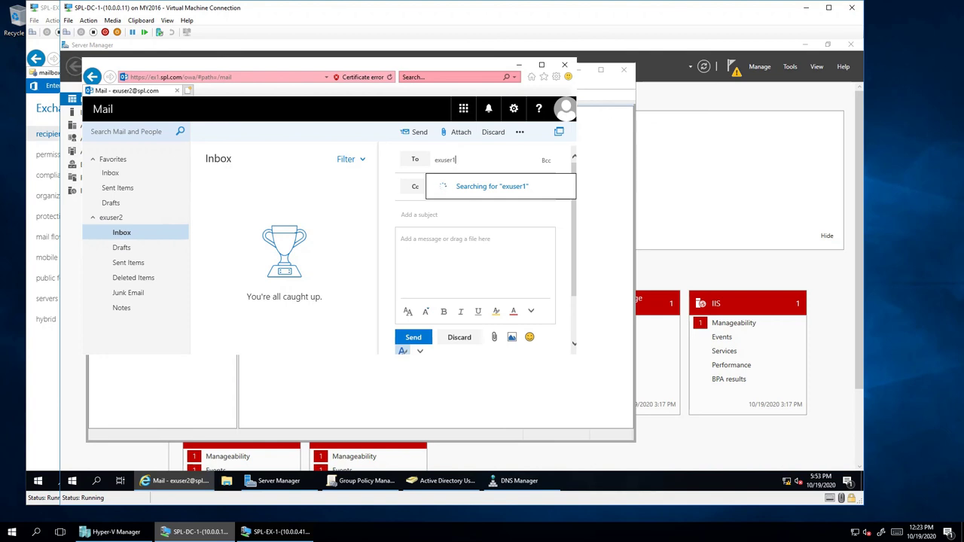
mouse_move(362, 481)
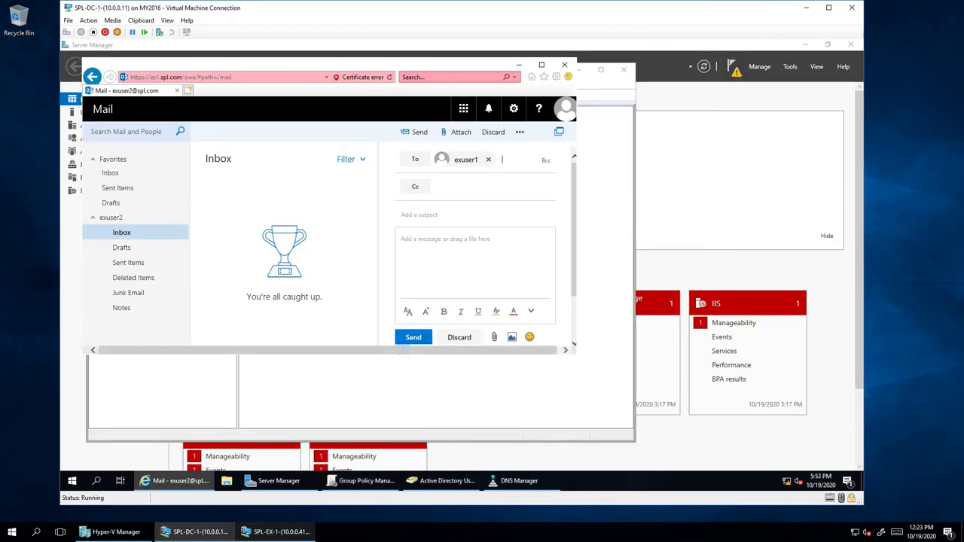
left_click(422, 214)
type("Test fro")
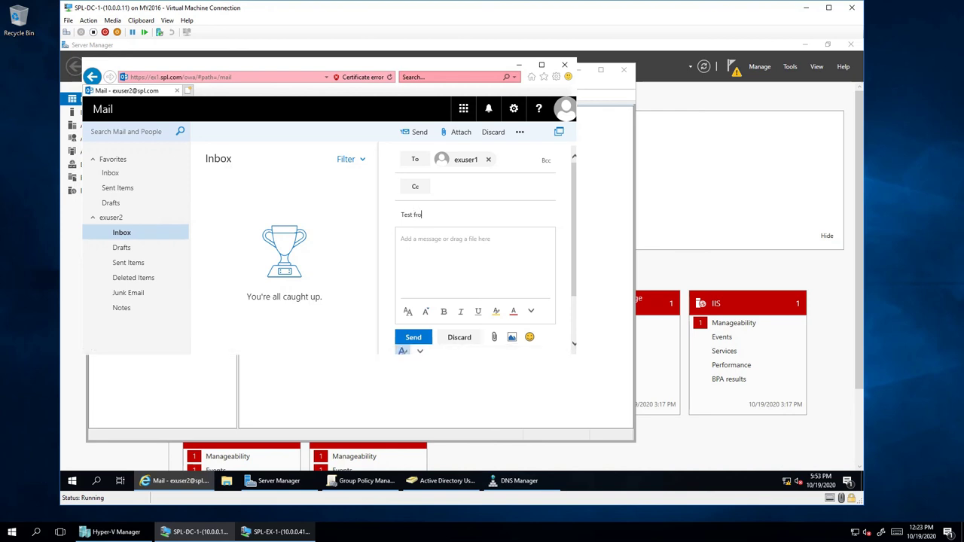
type("m user2")
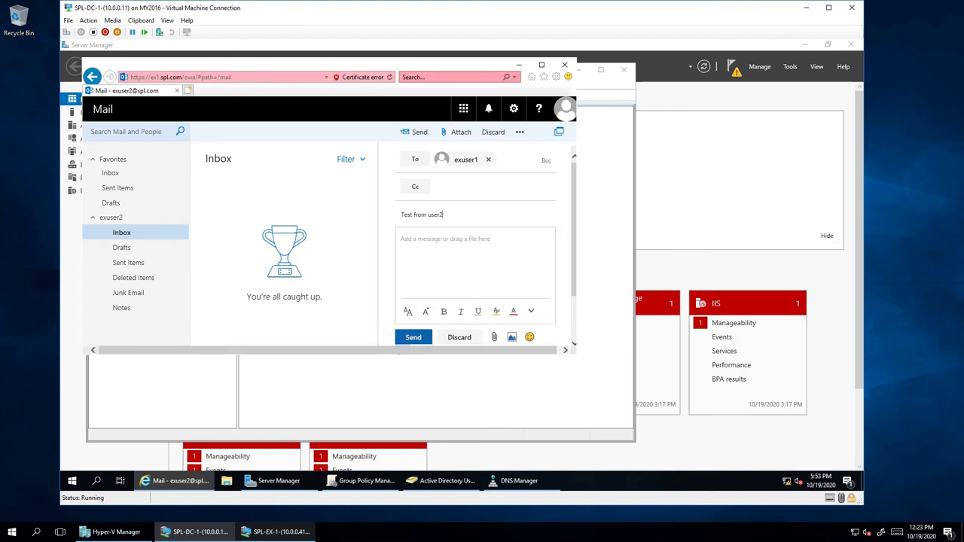
key("ctrl+Return")
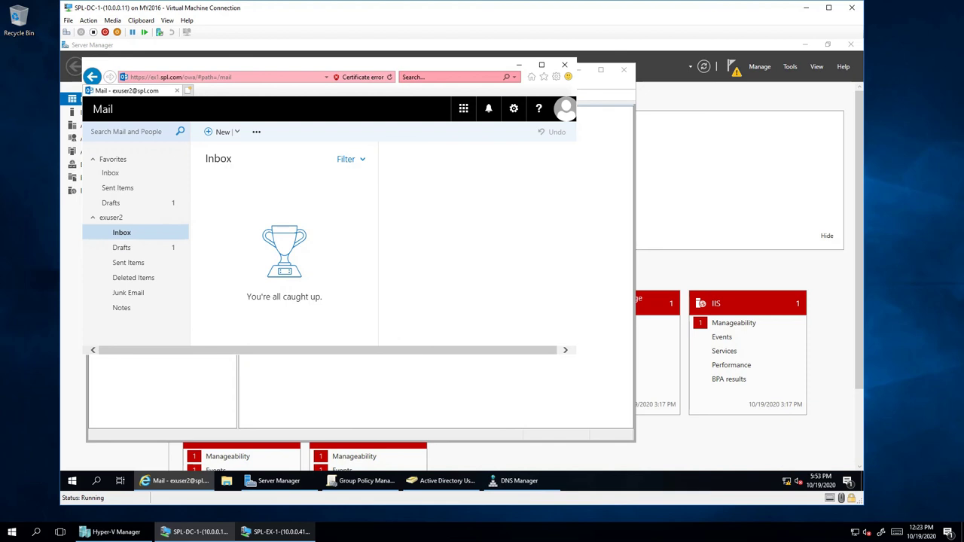
- Check the second user's Drafts folder, reloading Outlook to refresh it
left_click(122, 248)
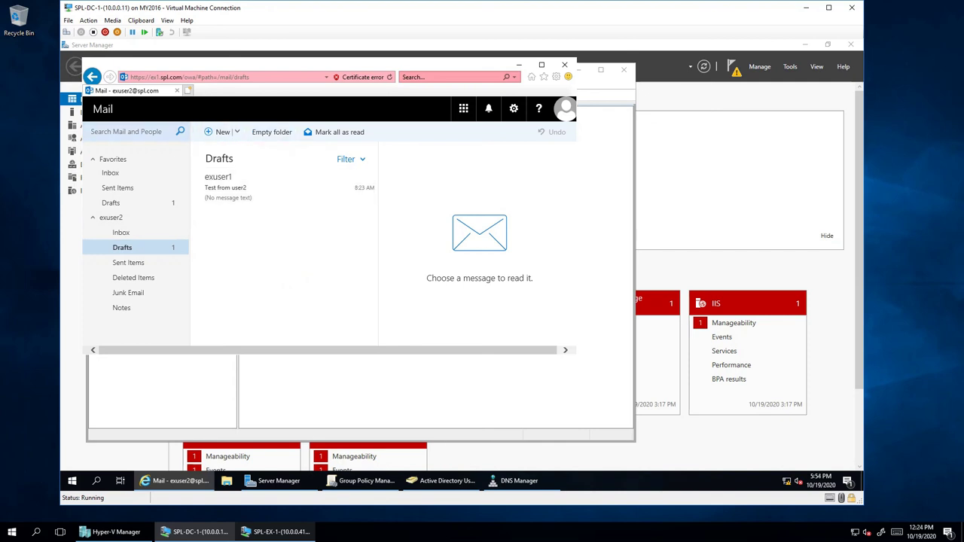
key("F5")
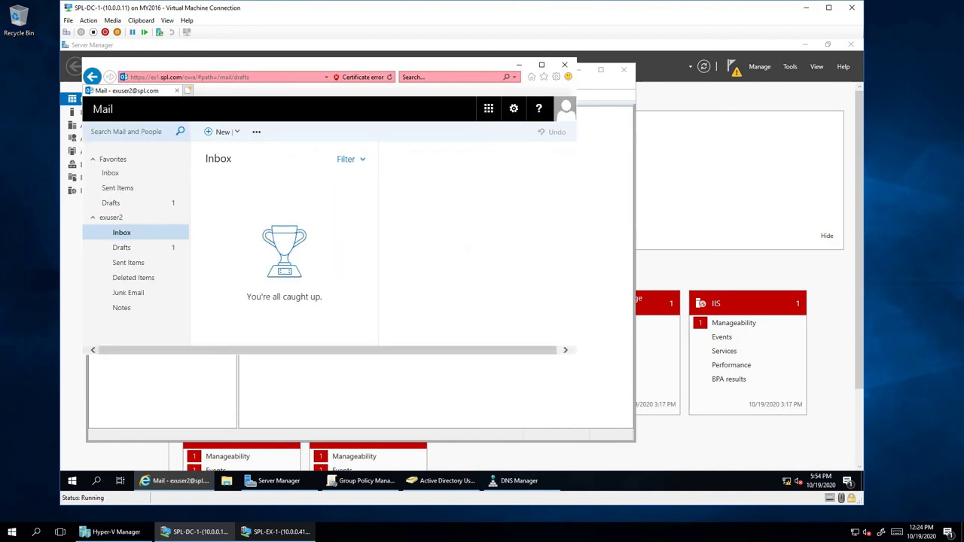
left_click(121, 247)
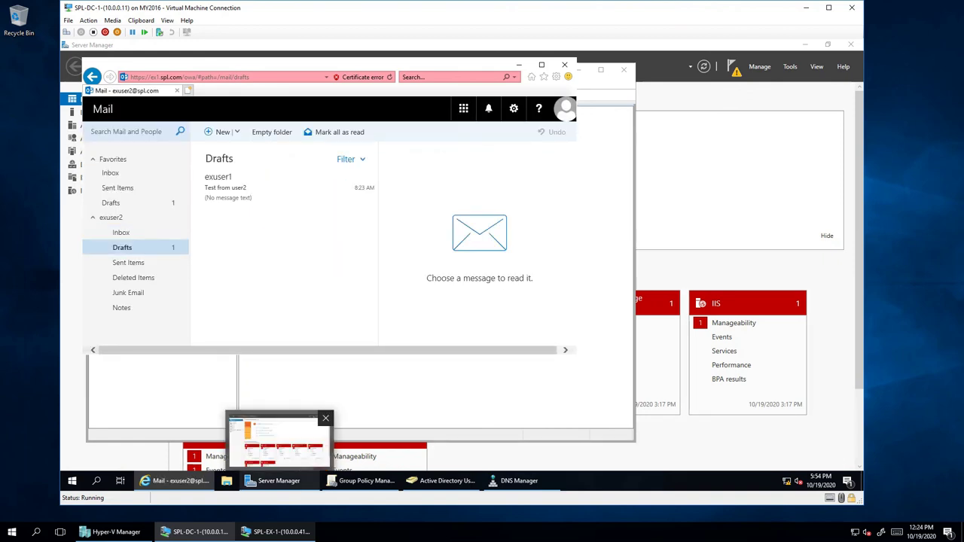
- Check both users' account options and the second user's Inbox and Drafts, ending on the first user
left_click(279, 531)
mouse_move(226, 480)
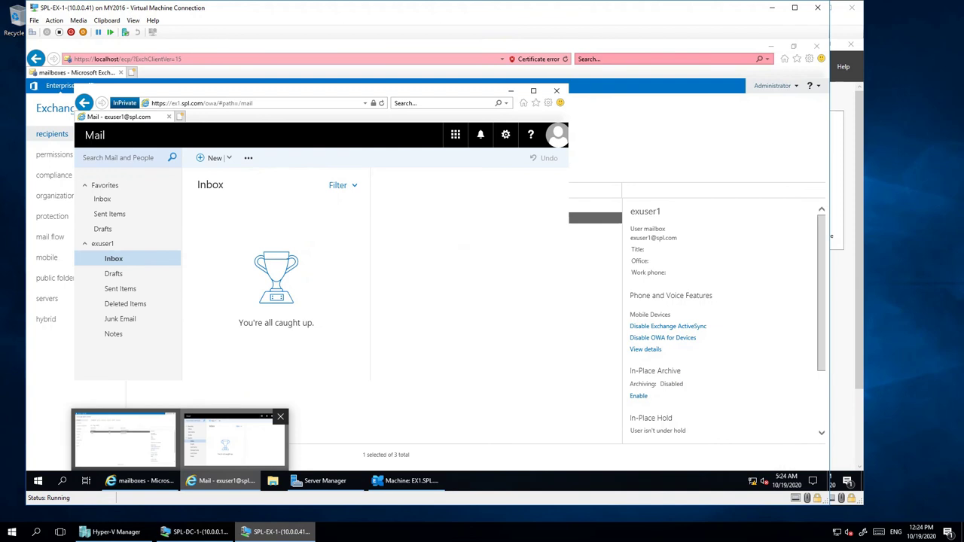
left_click(558, 134)
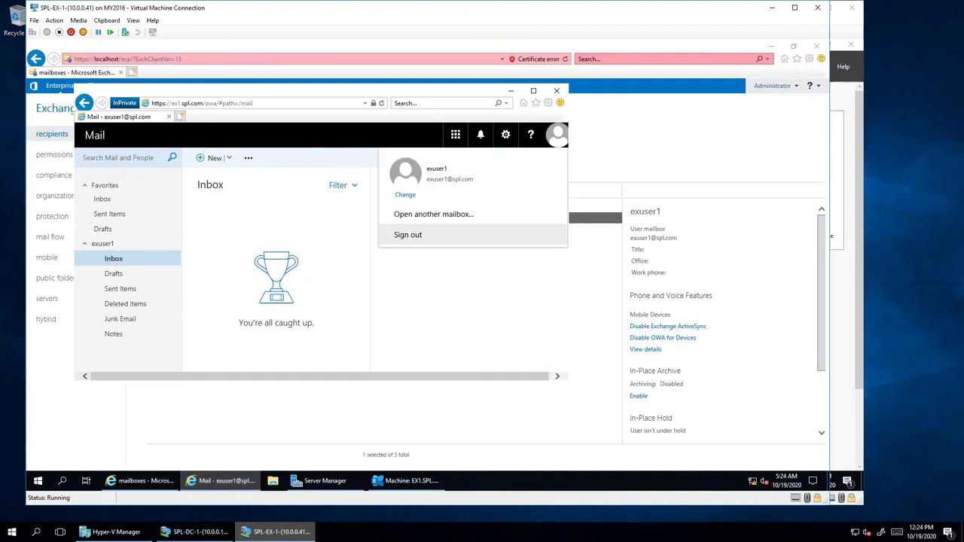
left_click(195, 532)
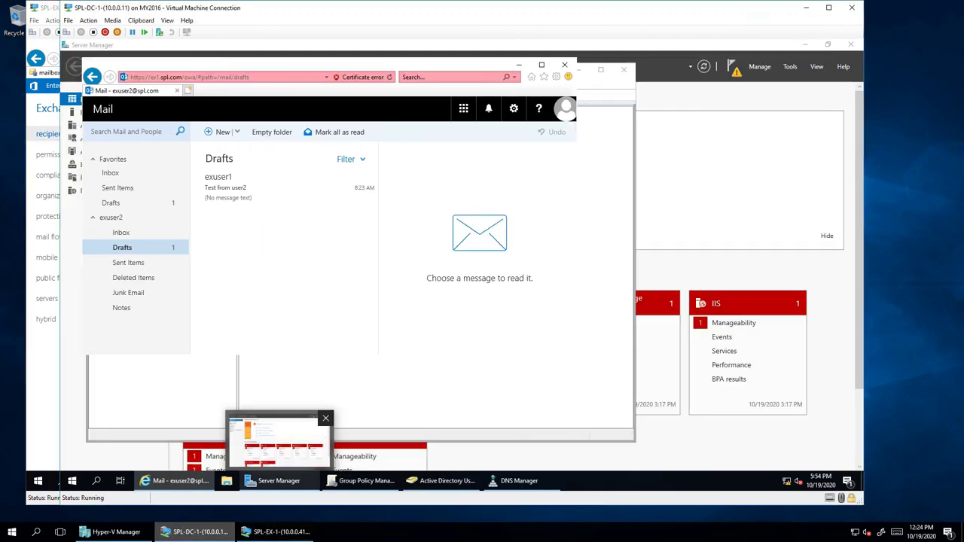
left_click(564, 110)
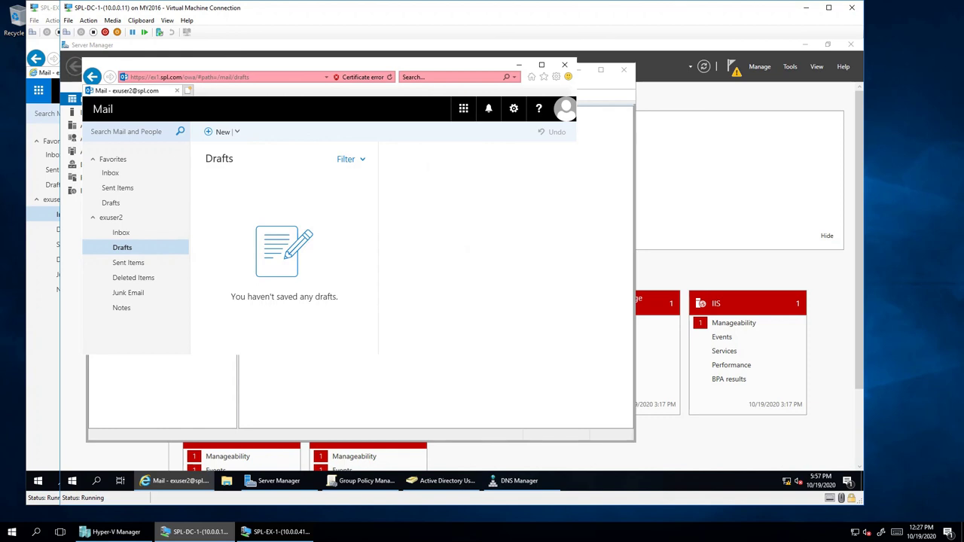
left_click(121, 232)
left_click(122, 247)
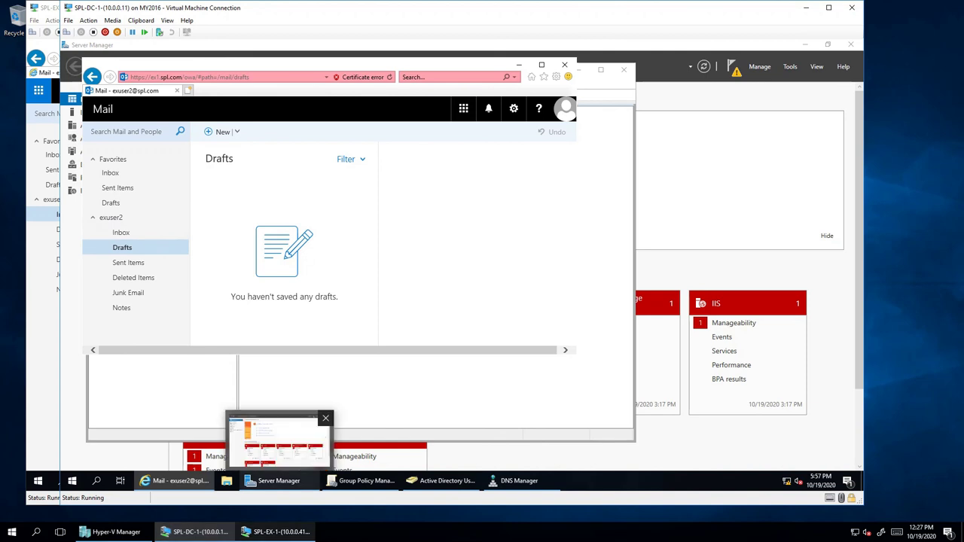
left_click(277, 532)
- Open 'Test from user2' and send a reply-all reading 'Test from exuser1 to 2'
left_click(226, 170)
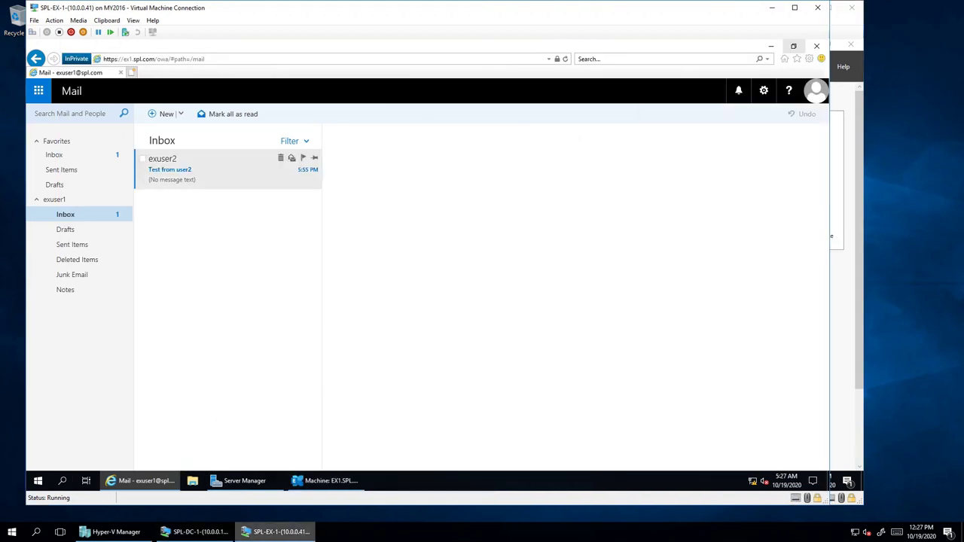
left_click(226, 170)
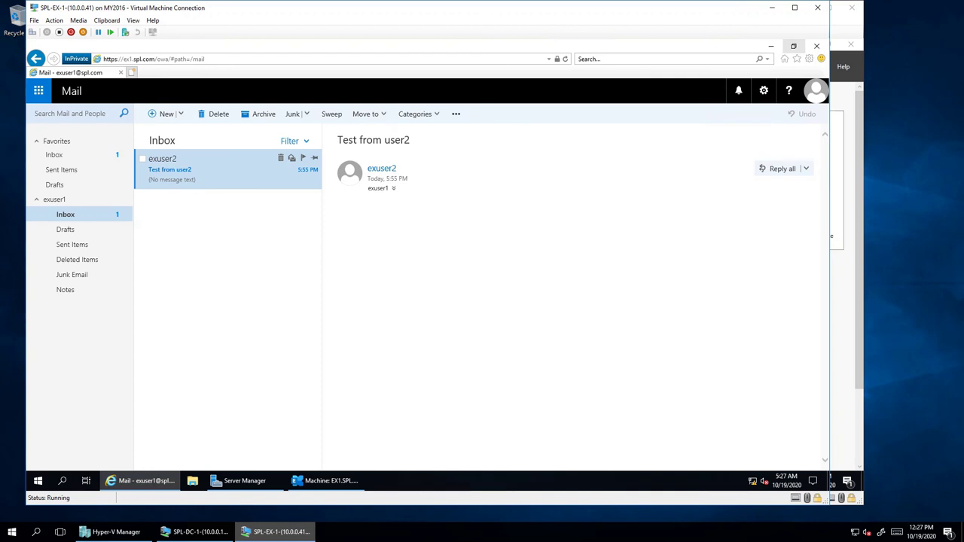
double_click(218, 170)
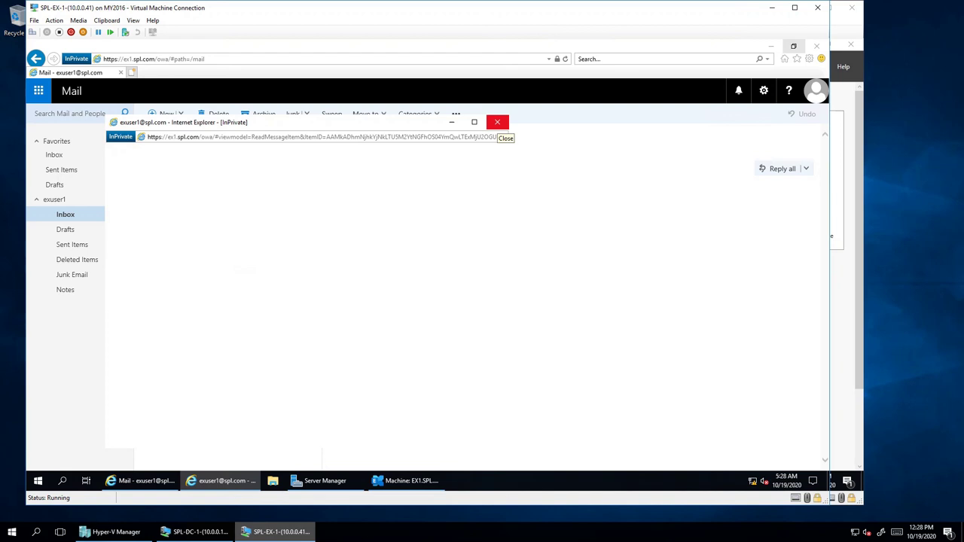
left_click(497, 122)
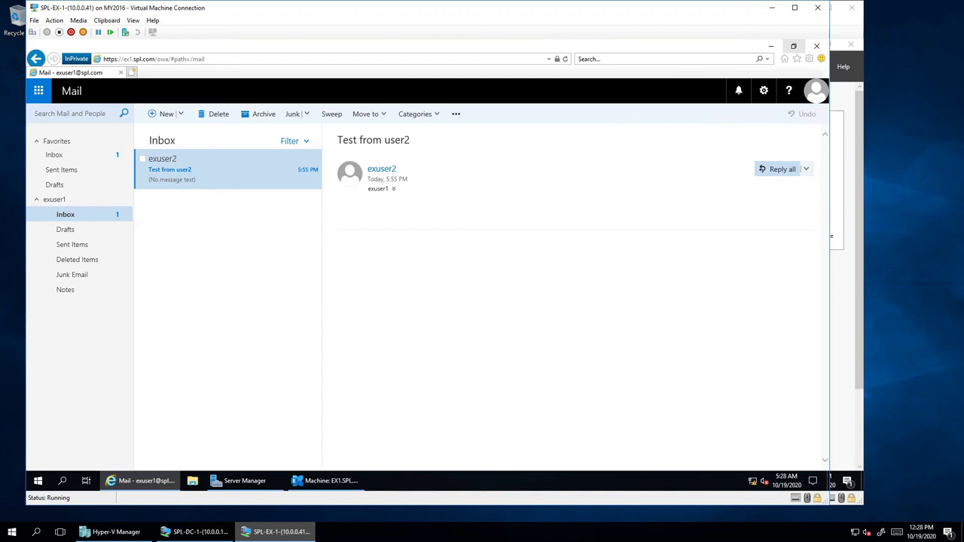
left_click(782, 169)
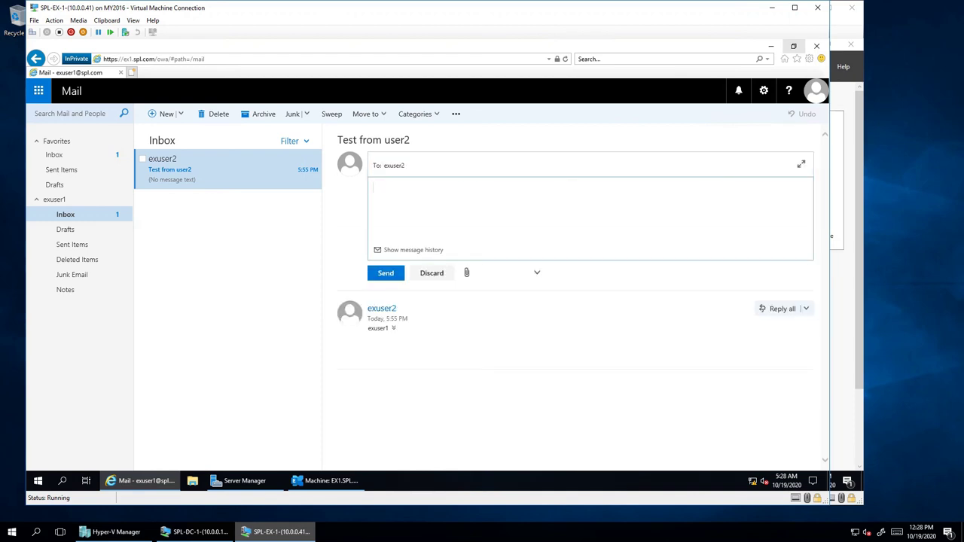
type("Test from exuser")
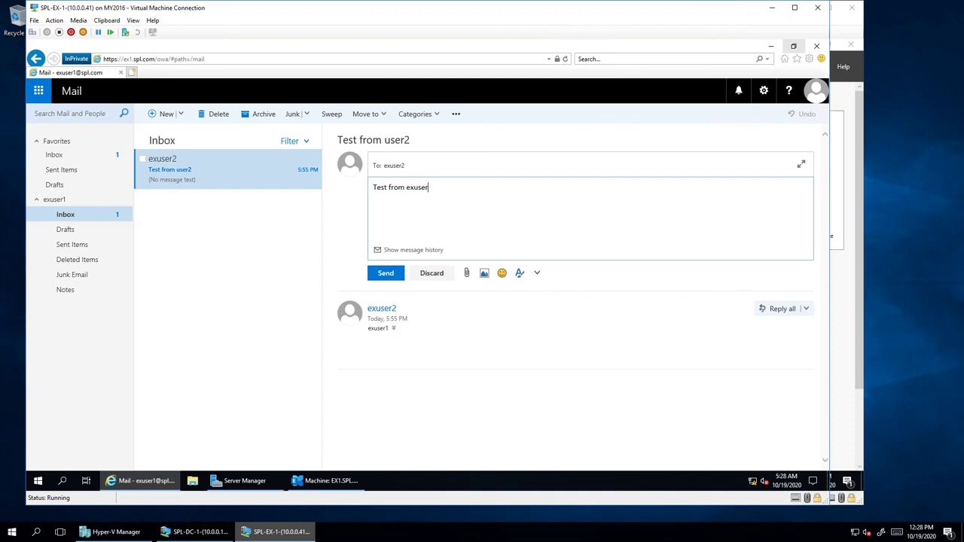
type("1 to 2")
left_click(386, 273)
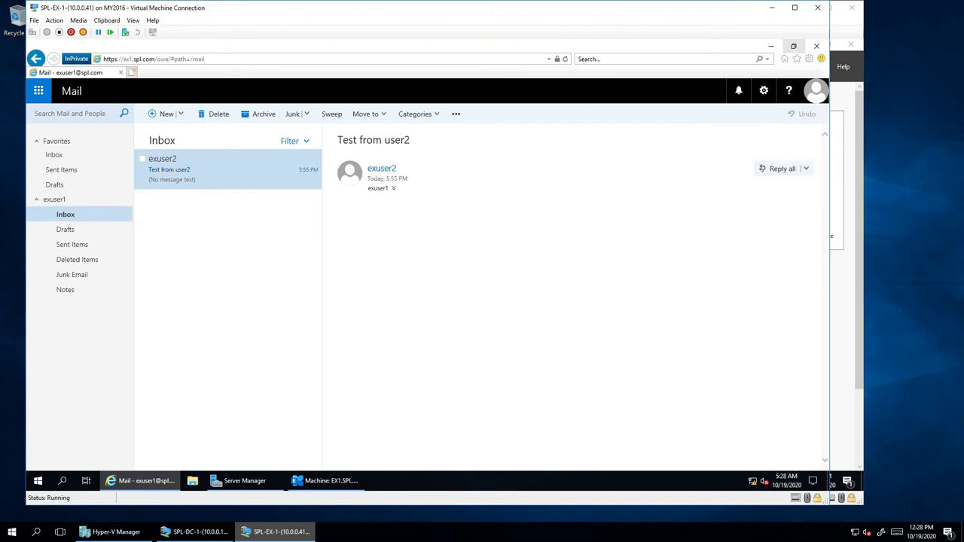
- Reload the second user's Inbox, then check the first user's Drafts and return to Inbox
left_click(195, 532)
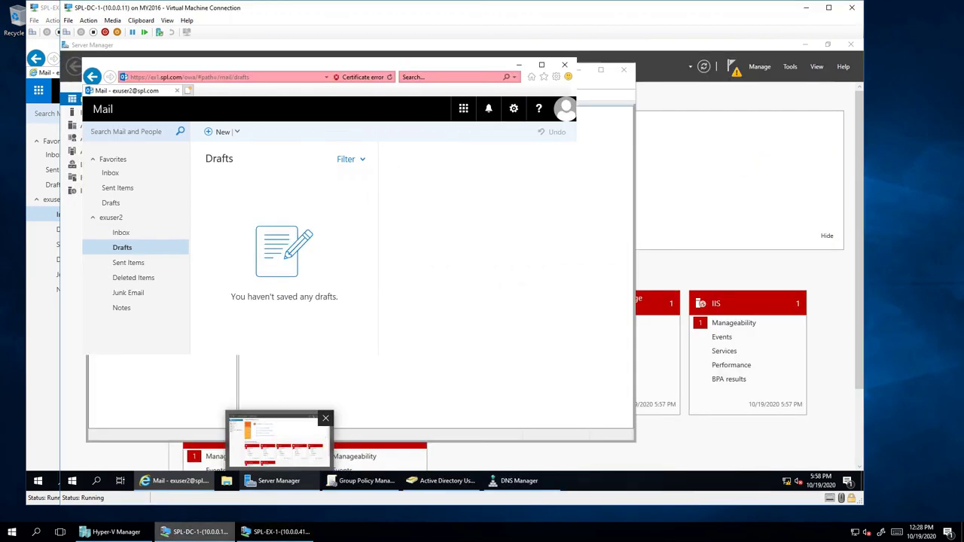
left_click(121, 232)
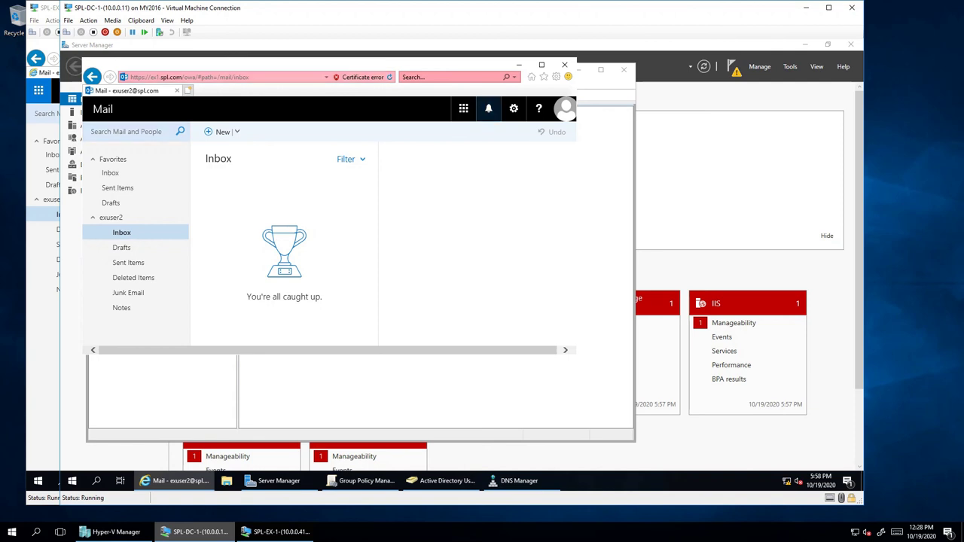
key("F5")
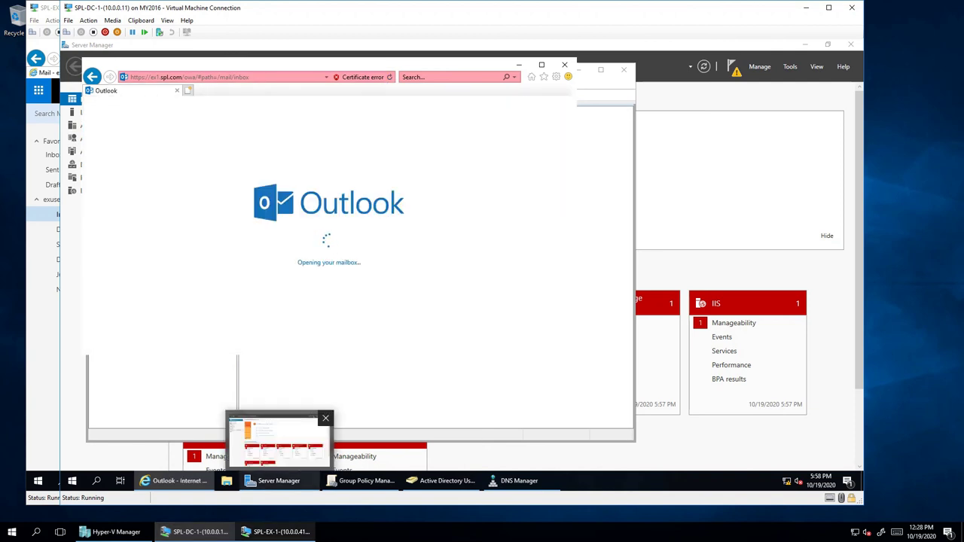
key("alt+Tab")
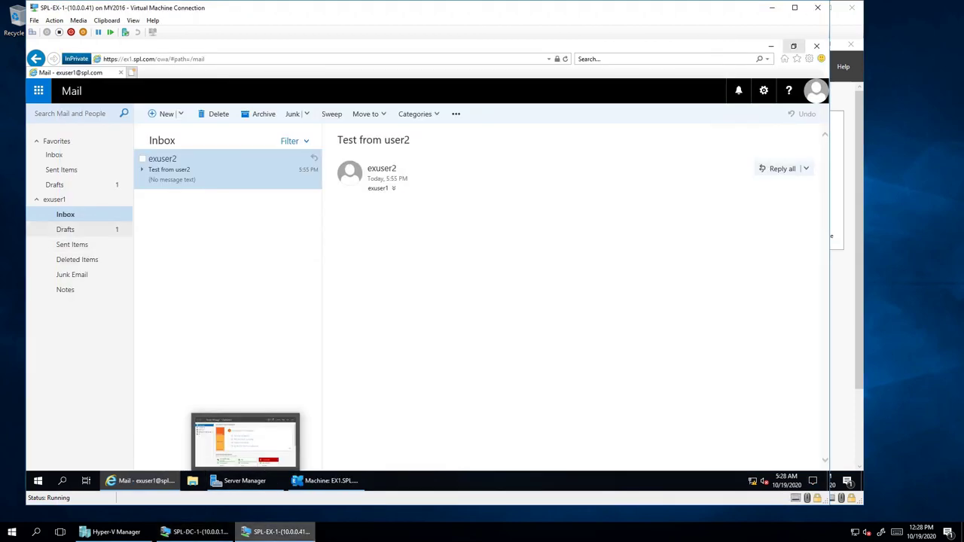
left_click(66, 229)
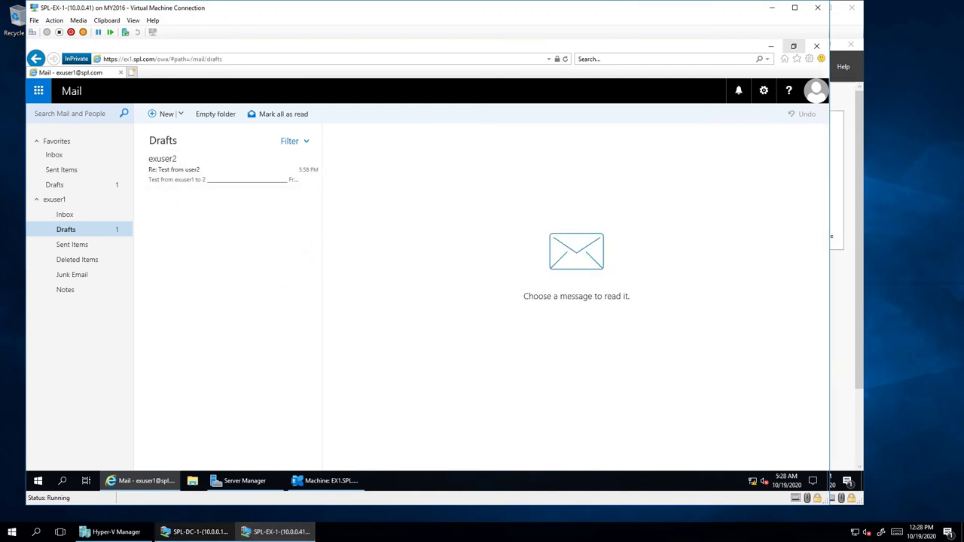
left_click(64, 214)
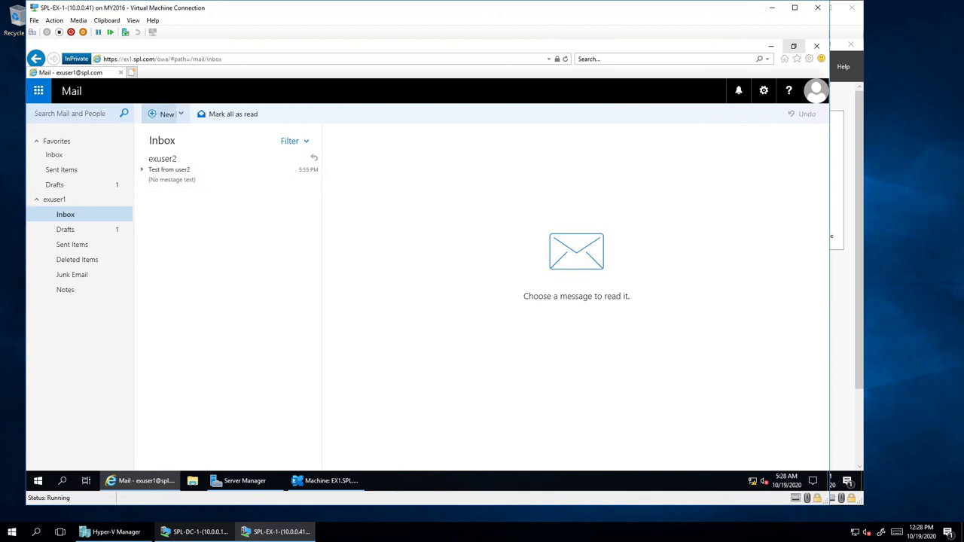
- Send 'Send to DL' to SALES_ALL, then open it and expand the header to confirm recipients
left_click(163, 113)
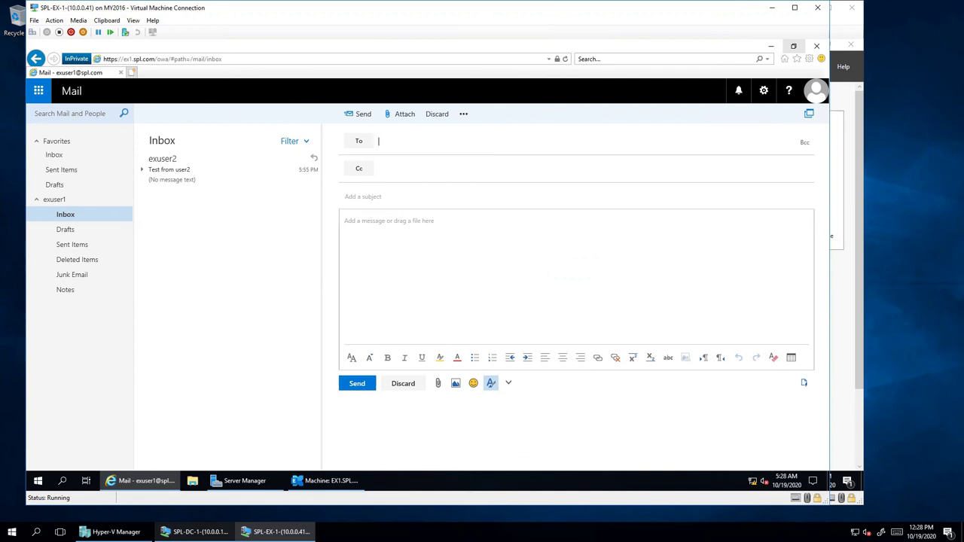
type("sale")
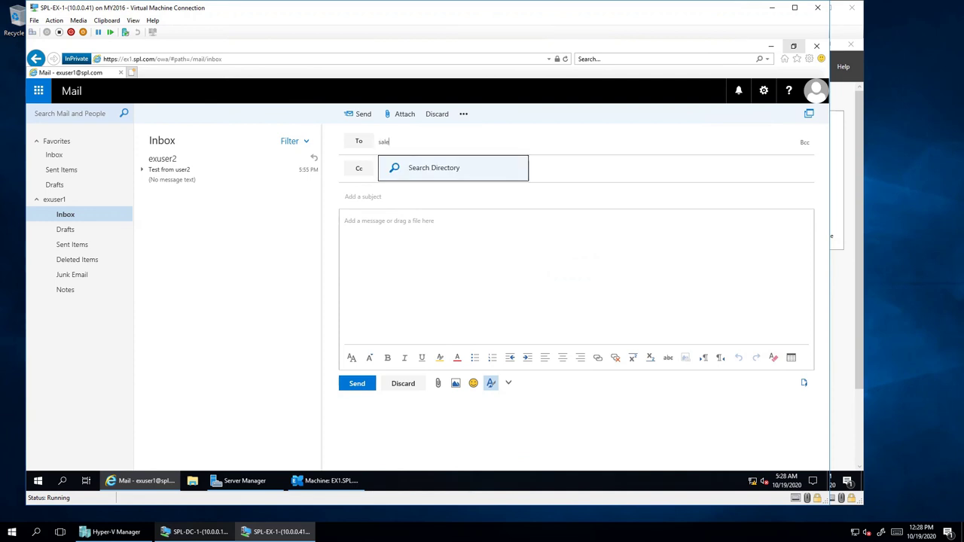
type("s")
key("Return")
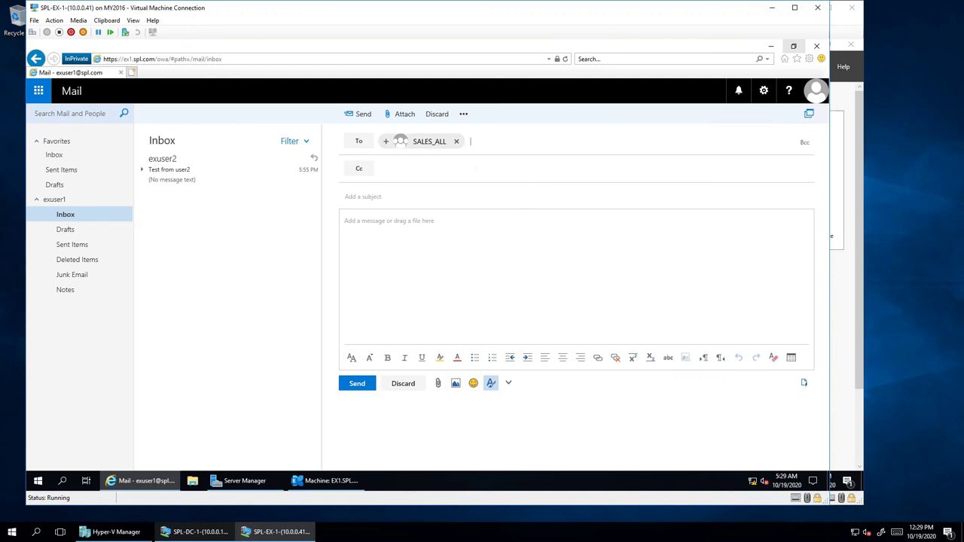
left_click(347, 197)
type("Send to DL")
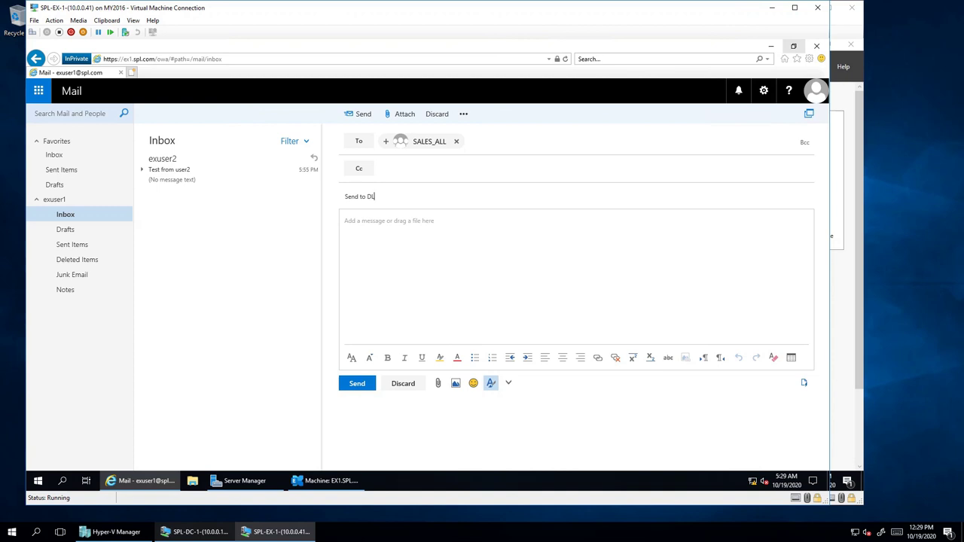
left_click(357, 383)
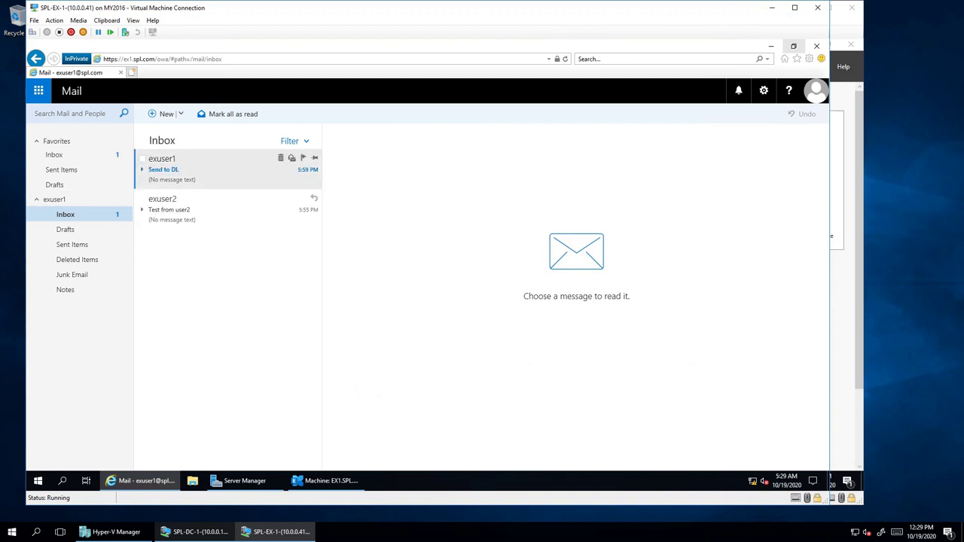
left_click(218, 169)
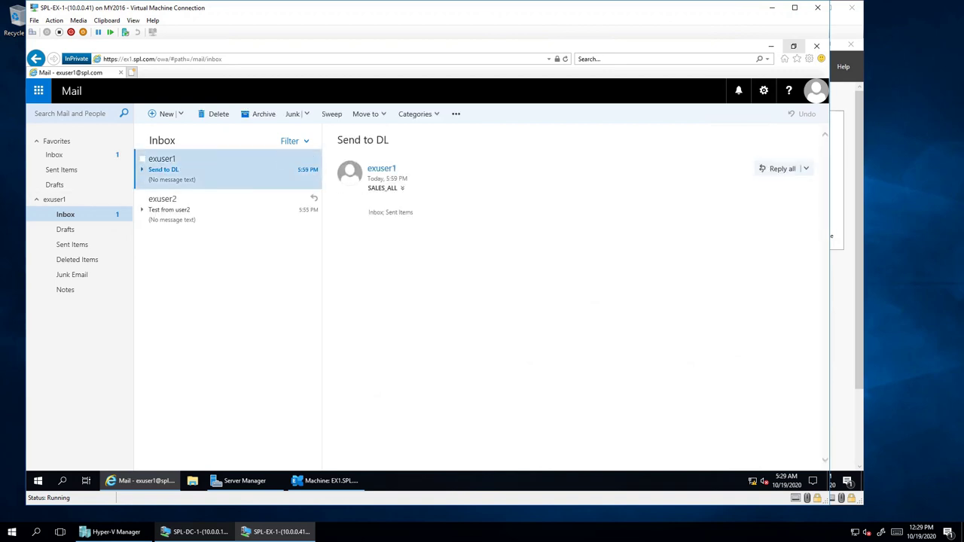
left_click(402, 187)
- In the second user's Inbox, read the expanded 'Test from user2' conversation and the 'Send to DL' message
key("alt+Tab")
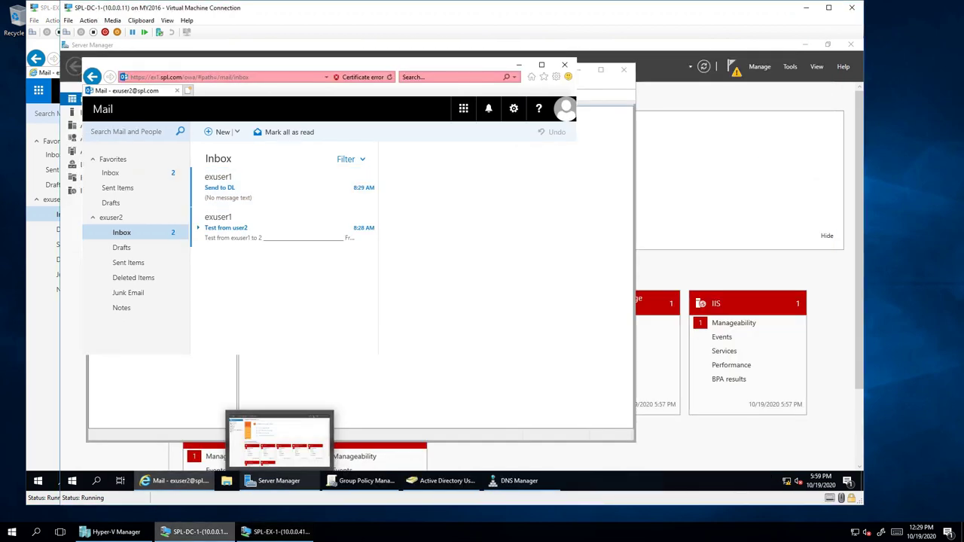
left_click(279, 226)
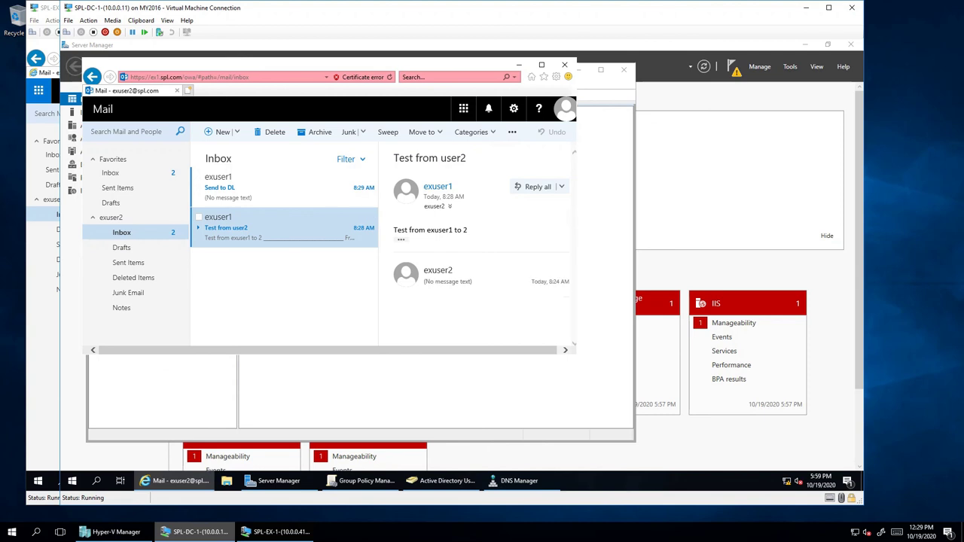
left_click(199, 227)
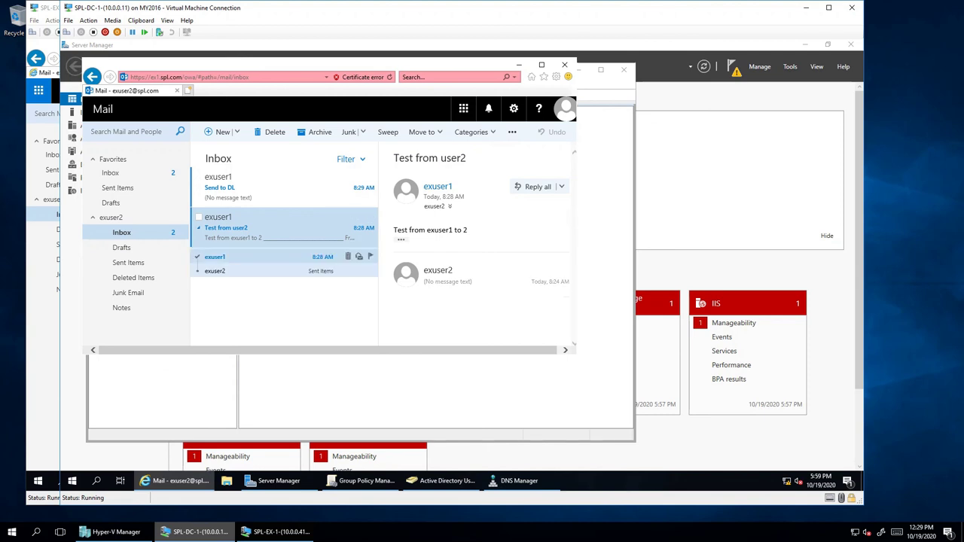
left_click(226, 271)
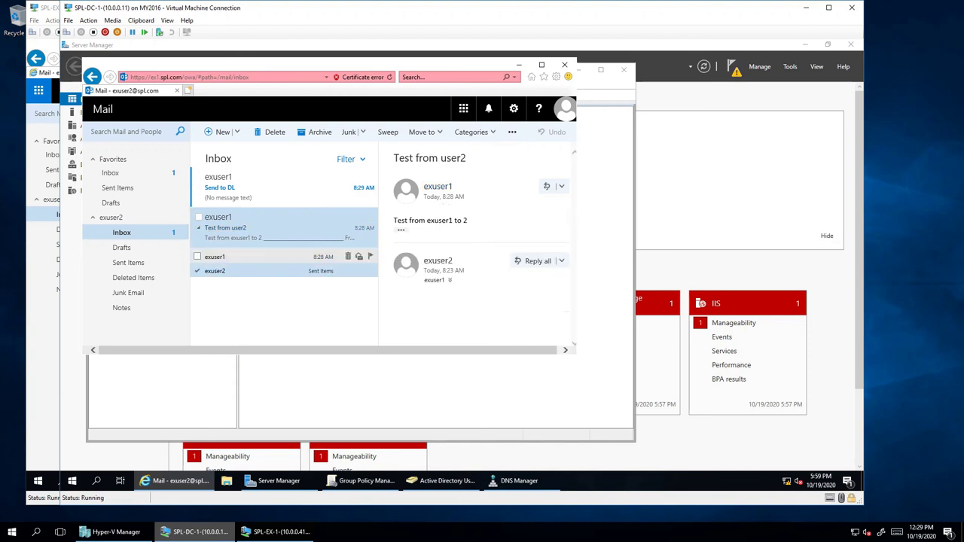
left_click(271, 187)
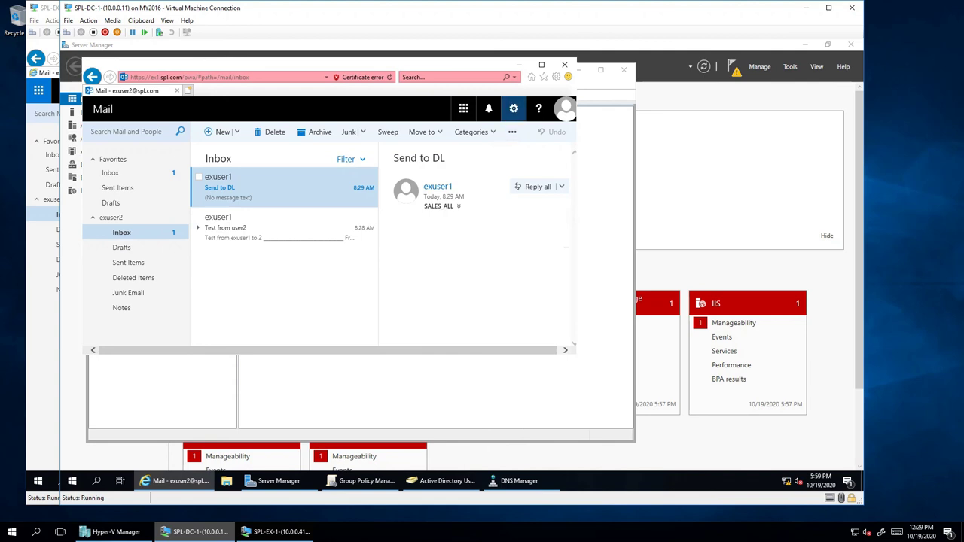
mouse_move(279, 482)
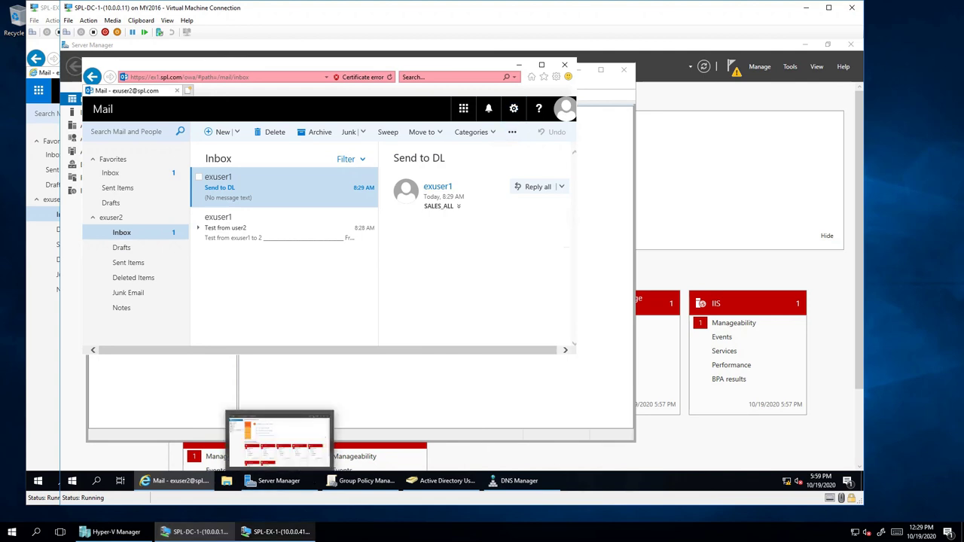
left_click(263, 226)
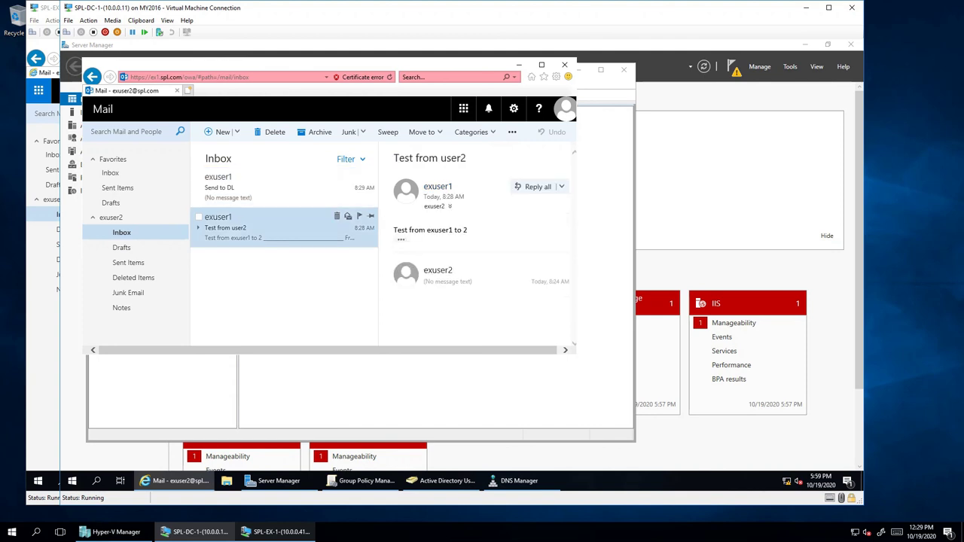